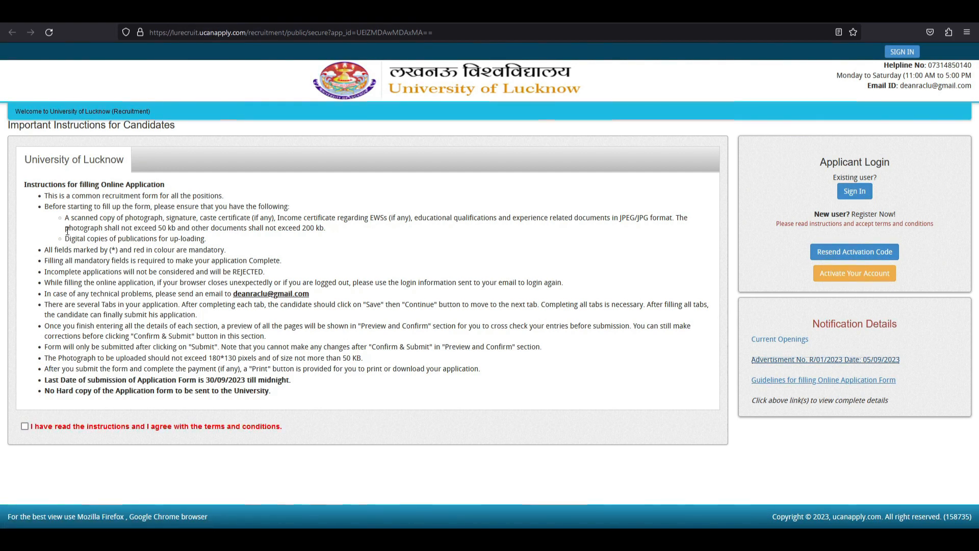
# Review the upload rules: 50 kb JPEG/JPG photo, 200 kb other documents, and the required scanned documents.
pyautogui.moveTo(65, 228); pyautogui.dragTo(173, 228)
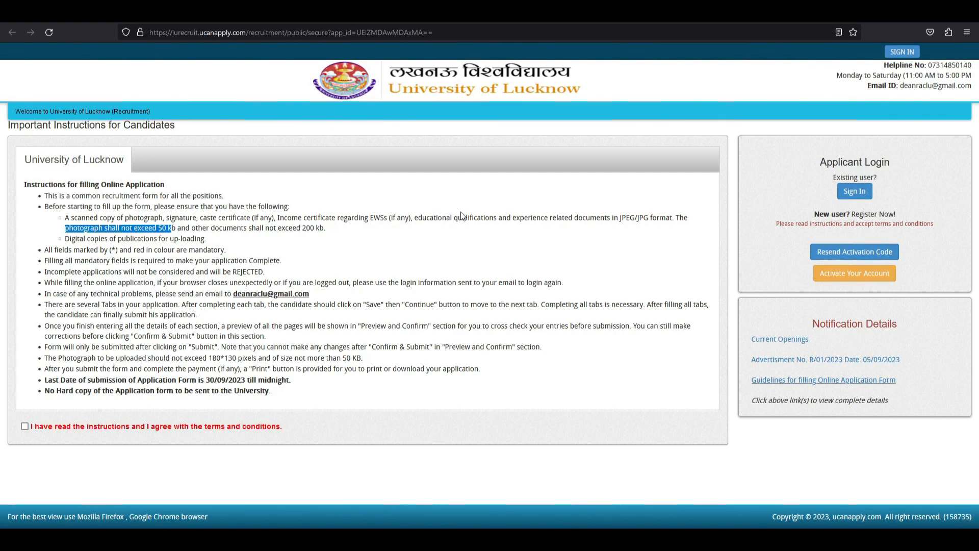
pyautogui.moveTo(621, 218); pyautogui.dragTo(644, 218)
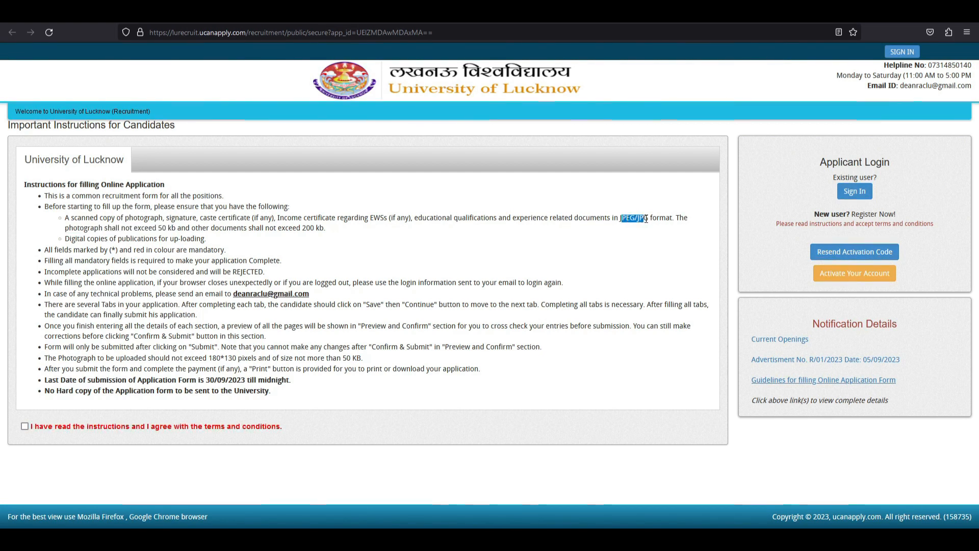
pyautogui.click(600, 218)
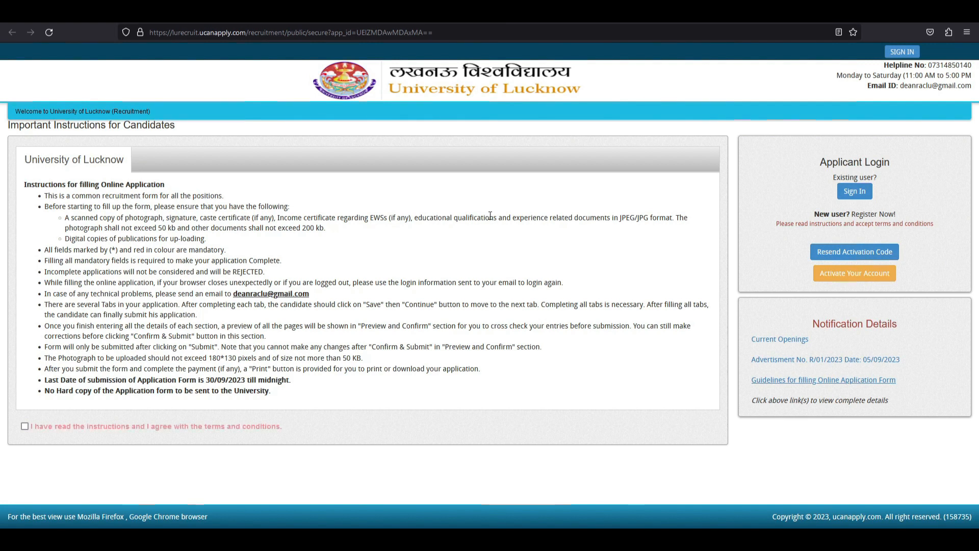
pyautogui.moveTo(207, 226); pyautogui.dragTo(320, 228)
pyautogui.click(323, 228)
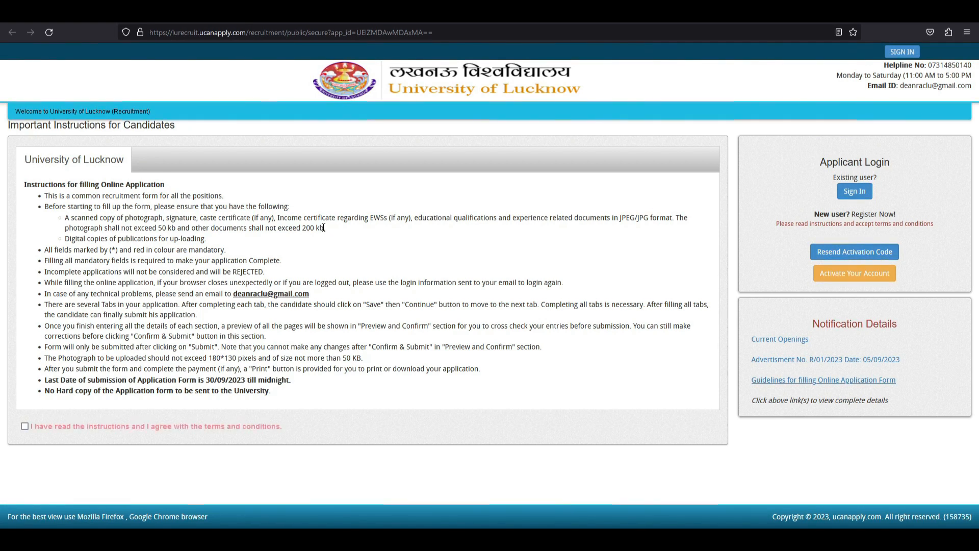
pyautogui.moveTo(86, 218); pyautogui.dragTo(654, 221)
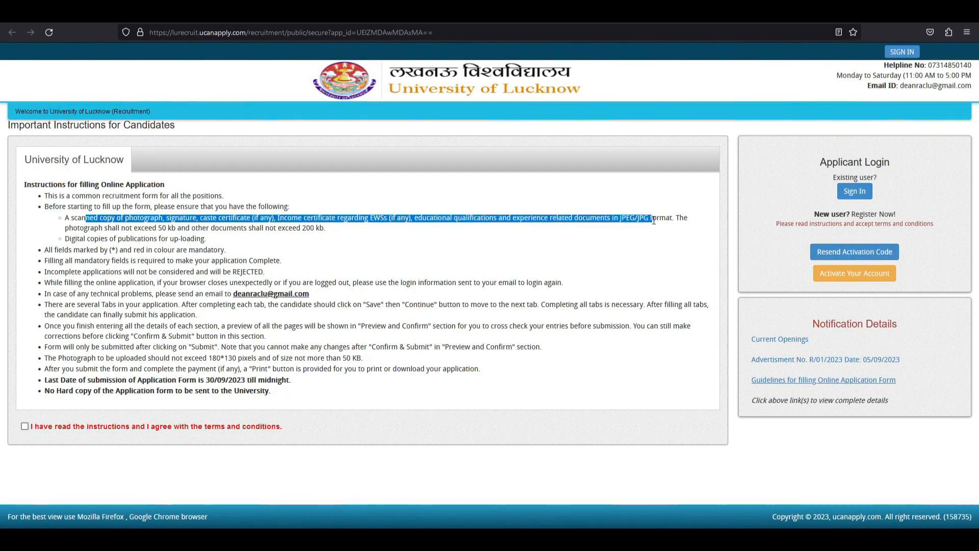
pyautogui.click(243, 238)
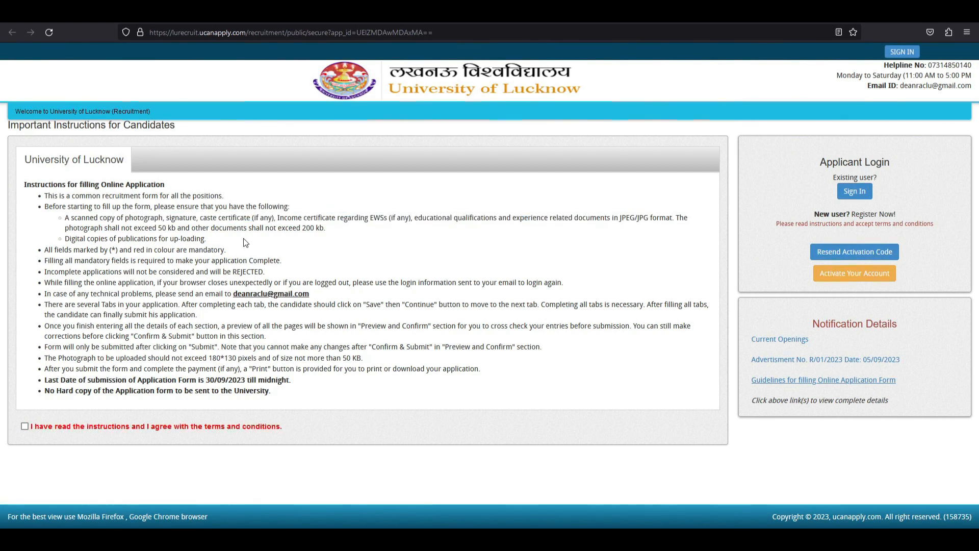
# Review the rules on mandatory fields and no hard copy, and the 30/09/2023 submission deadline.
pyautogui.moveTo(62, 249); pyautogui.dragTo(221, 250)
pyautogui.click(236, 271)
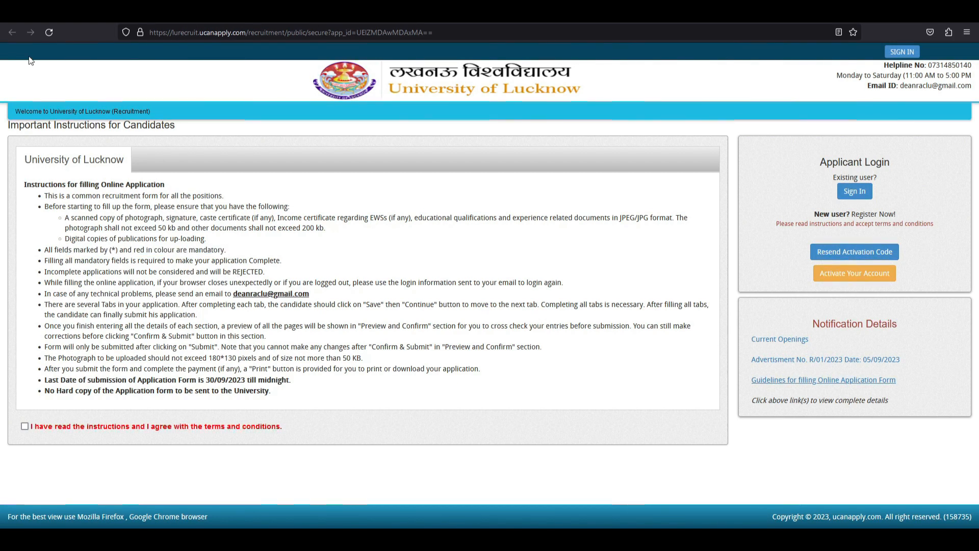
pyautogui.moveTo(55, 391); pyautogui.dragTo(267, 391)
pyautogui.click(104, 390)
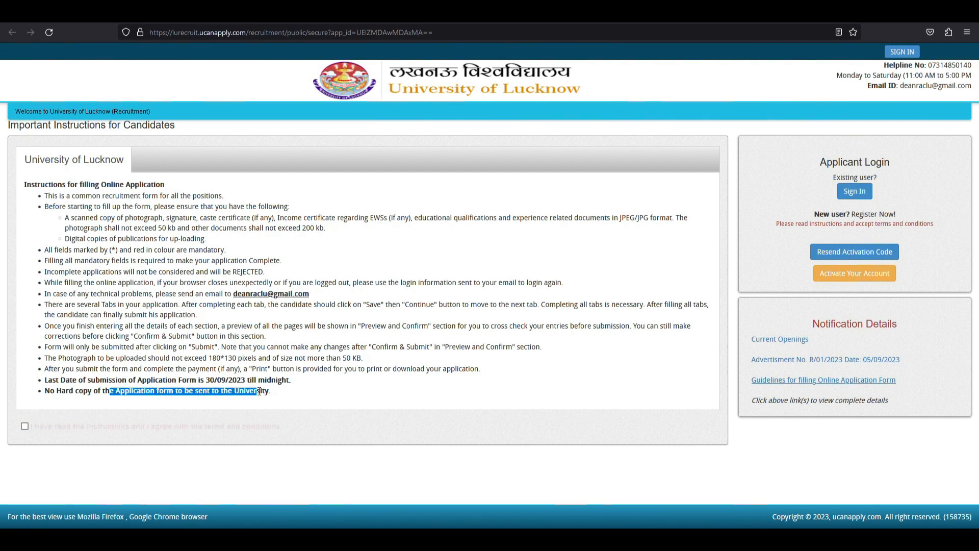
pyautogui.click(212, 380)
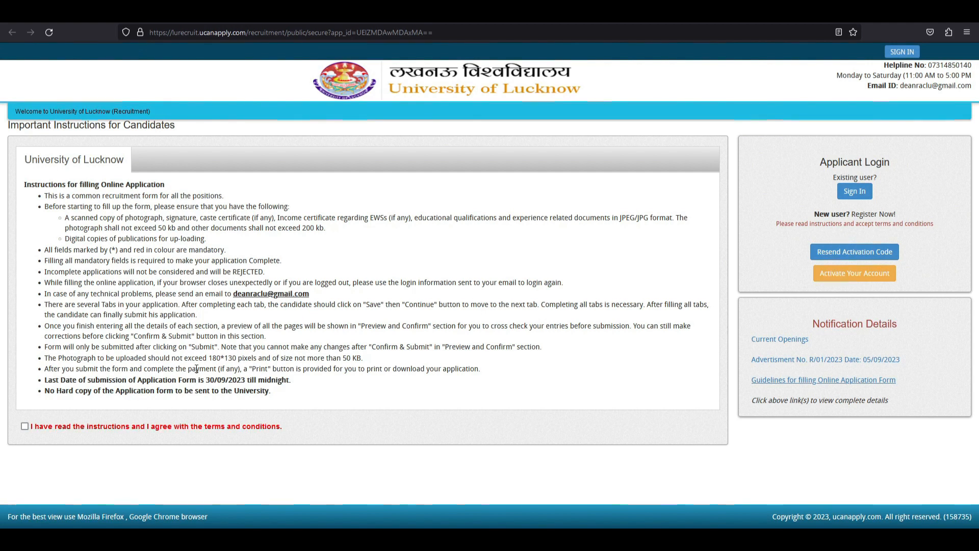
pyautogui.moveTo(197, 381); pyautogui.dragTo(292, 383)
pyautogui.click(226, 361)
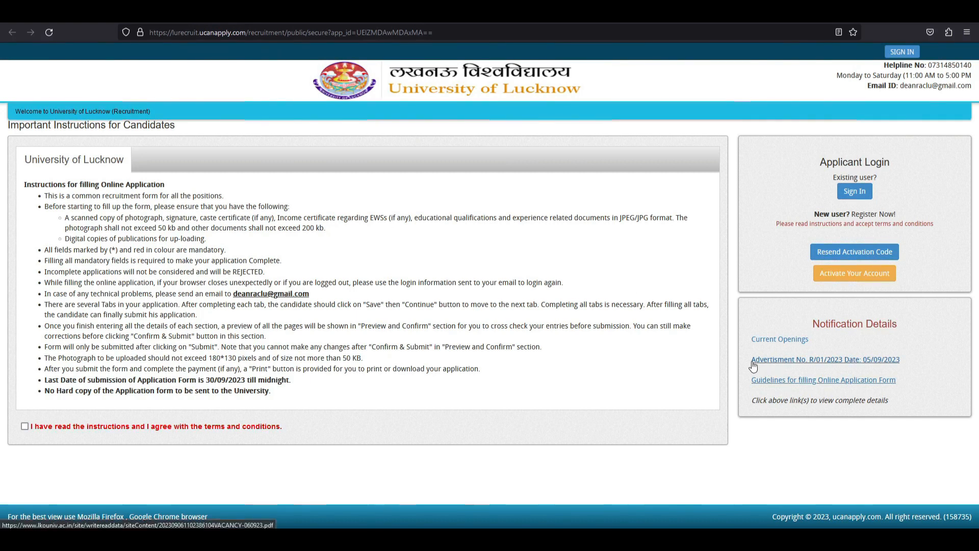
# View the Advertisment No. R/01/2023 vacancy notice and return to the instructions.
pyautogui.moveTo(748, 360); pyautogui.dragTo(889, 363)
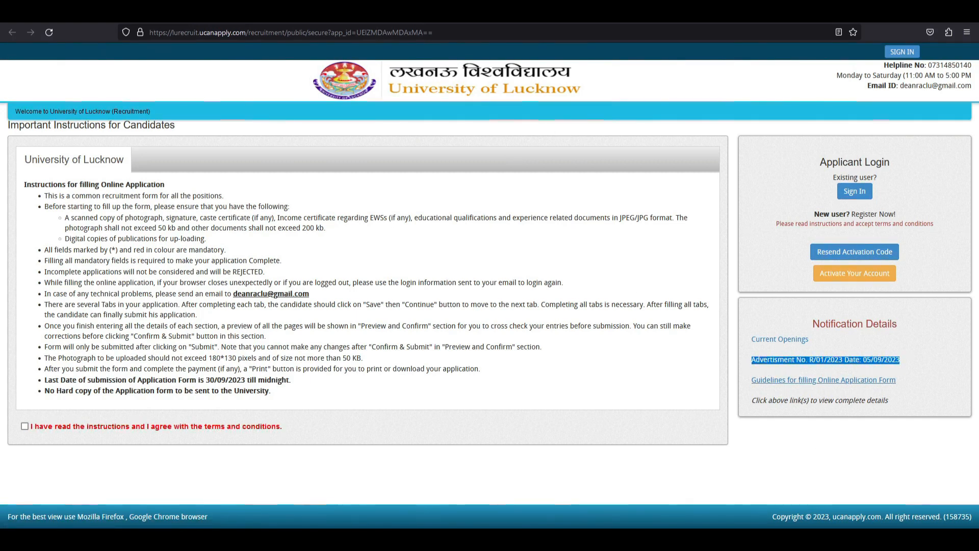
pyautogui.click(332, 20)
pyautogui.moveTo(978, 83)
pyautogui.mouseDown()
pyautogui.moveTo(978, 183)
pyautogui.moveTo(977, 81)
pyautogui.mouseUp()
pyautogui.click(291, 14)
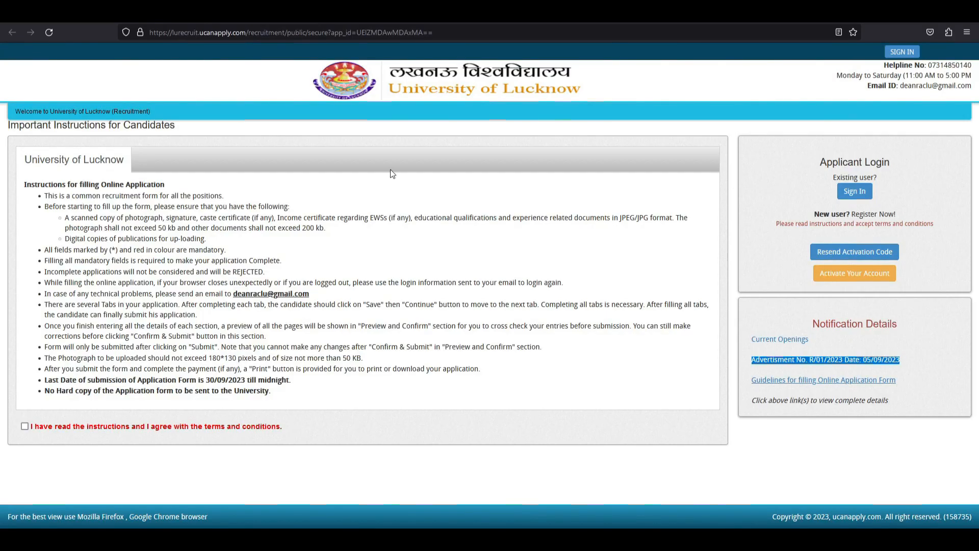
pyautogui.click(568, 389)
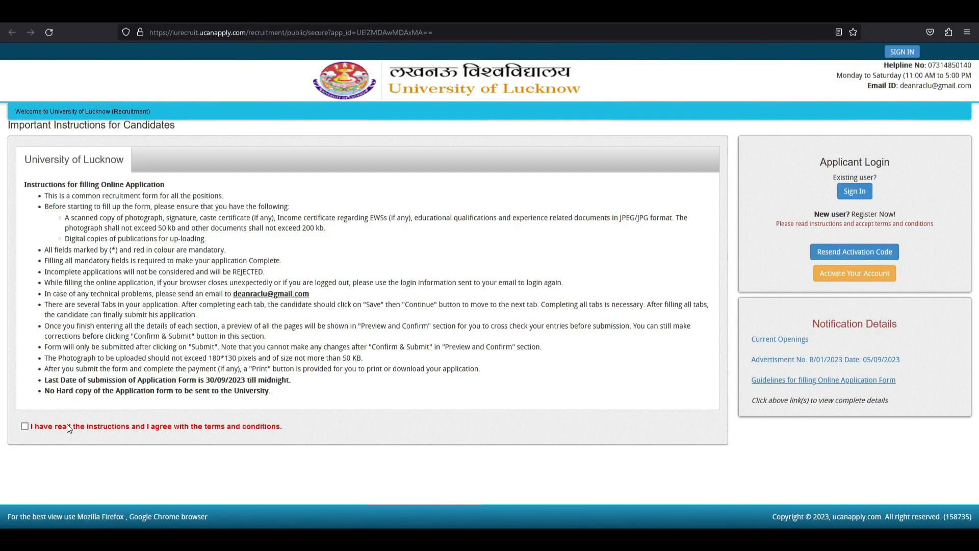
# Agree to the instructions and terms and start a New Registration.
pyautogui.moveTo(266, 432); pyautogui.dragTo(276, 428)
pyautogui.click(154, 453)
pyautogui.click(25, 426)
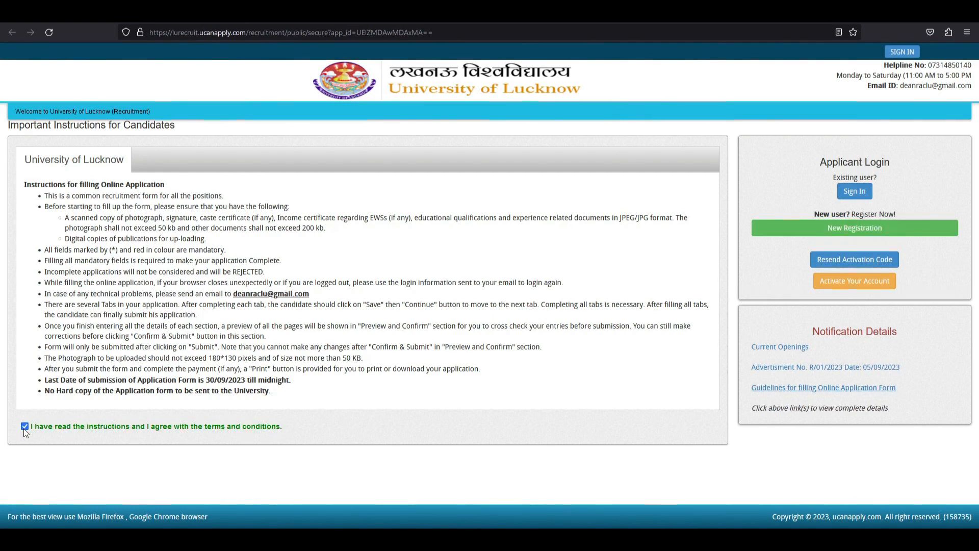
pyautogui.click(848, 232)
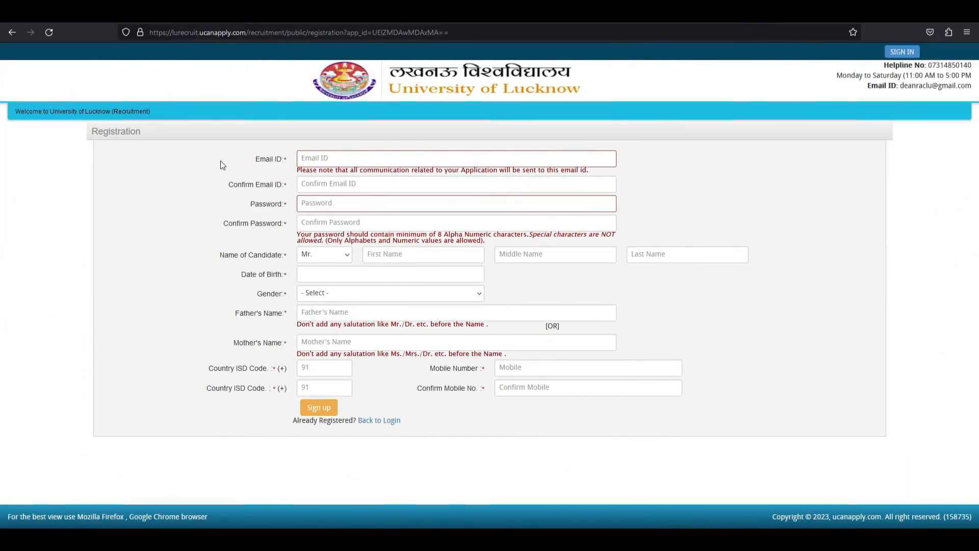
# Review the registration form's field labels.
pyautogui.moveTo(264, 160); pyautogui.dragTo(259, 389)
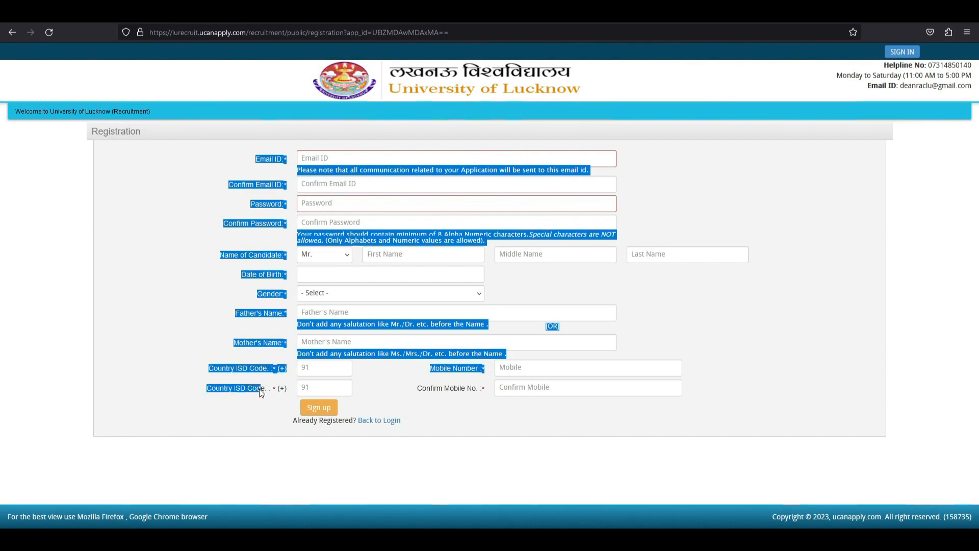
pyautogui.click(181, 333)
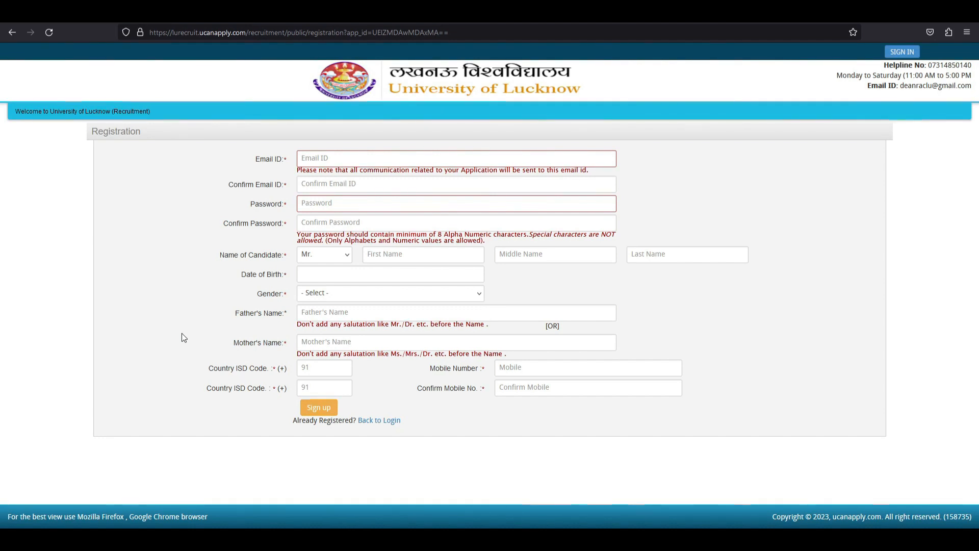
pyautogui.moveTo(236, 158); pyautogui.dragTo(240, 395)
pyautogui.click(131, 282)
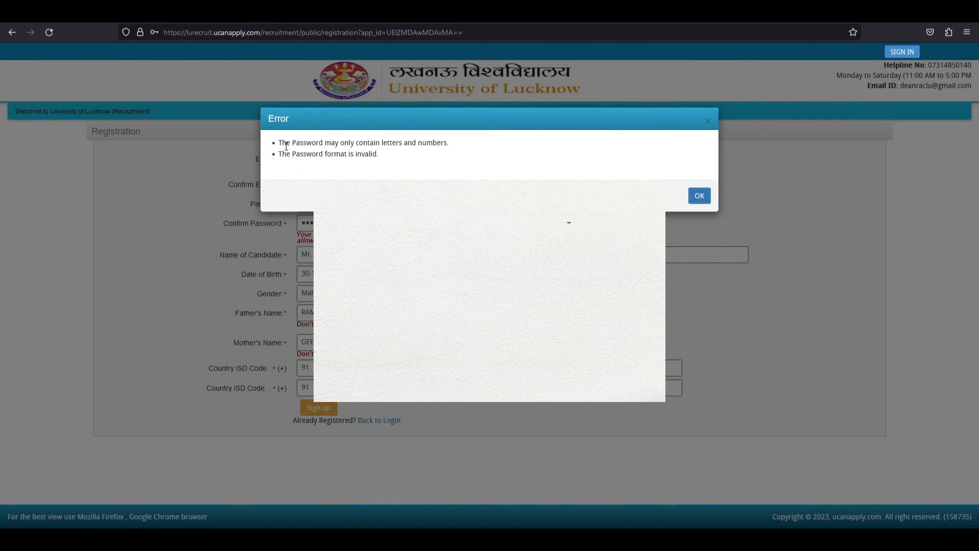
# Read the error that the password may contain only letters and numbers.
pyautogui.moveTo(281, 144); pyautogui.dragTo(447, 144)
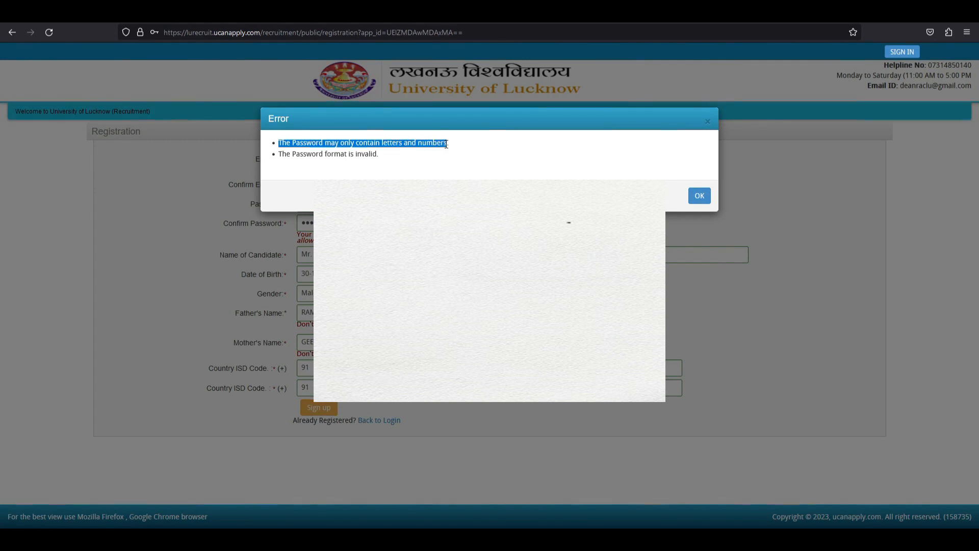
pyautogui.click(444, 157)
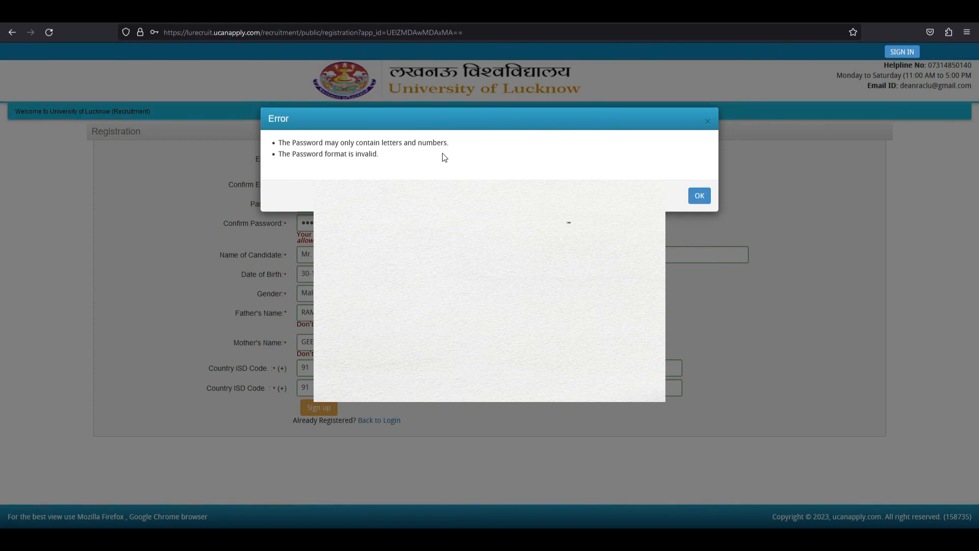
pyautogui.moveTo(308, 145); pyautogui.dragTo(382, 145)
pyautogui.click(431, 140)
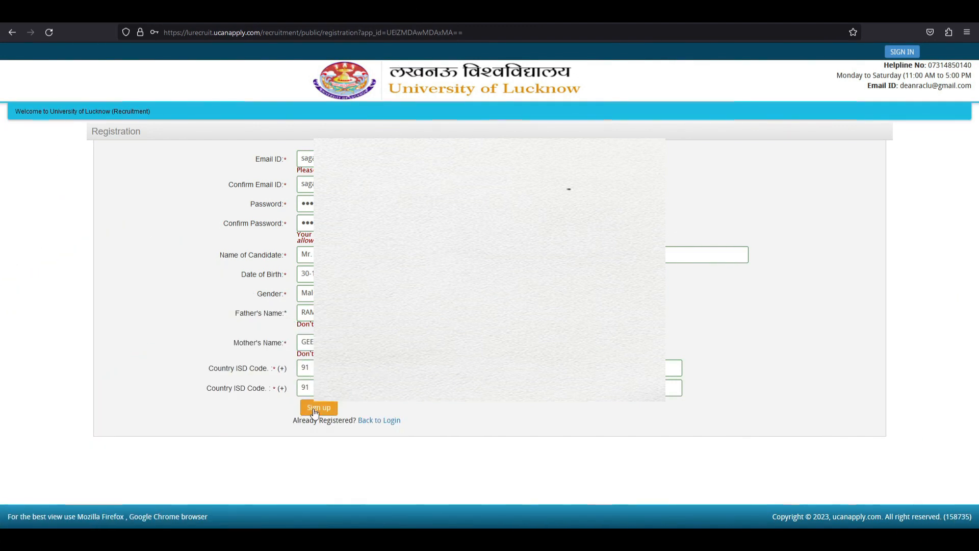
# Submit sign-up, confirm the Registration Details, and decline Firefox's save-login offer.
pyautogui.click(315, 409)
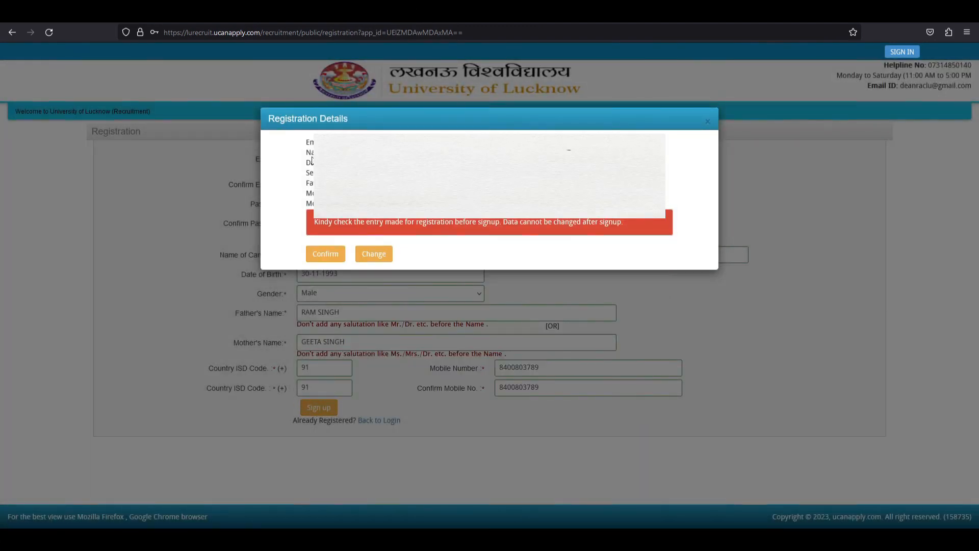
pyautogui.click(329, 253)
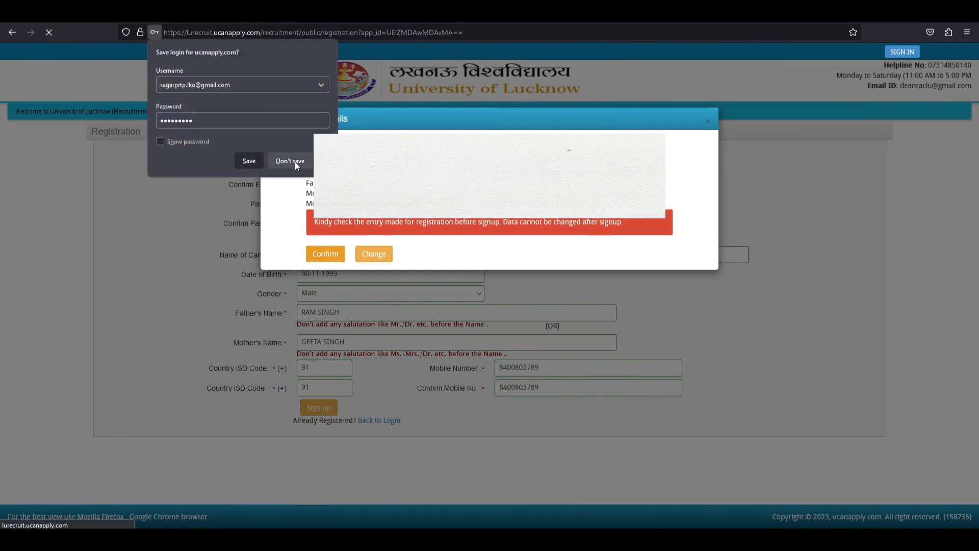
pyautogui.click(290, 161)
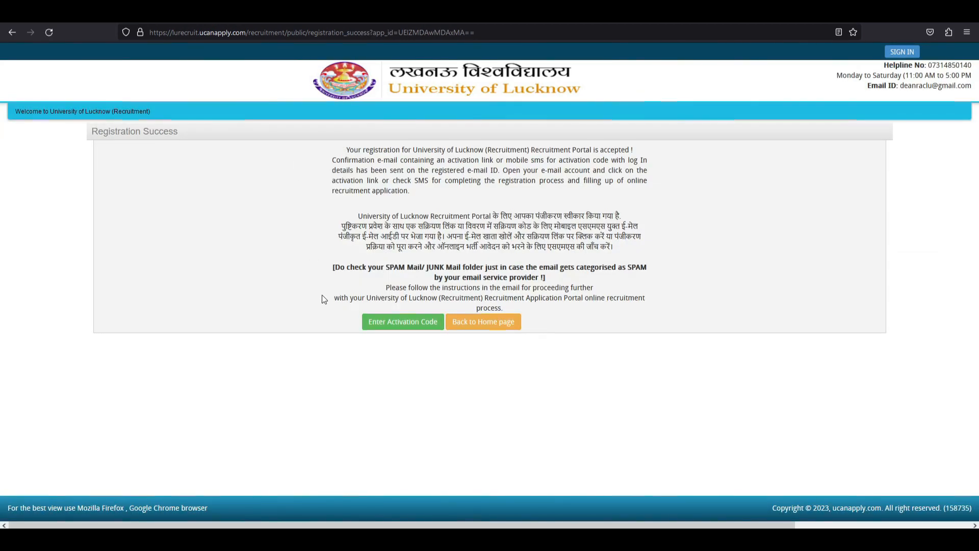
# Activate the account with the registered email address and activation code.
pyautogui.click(397, 325)
pyautogui.click(253, 168)
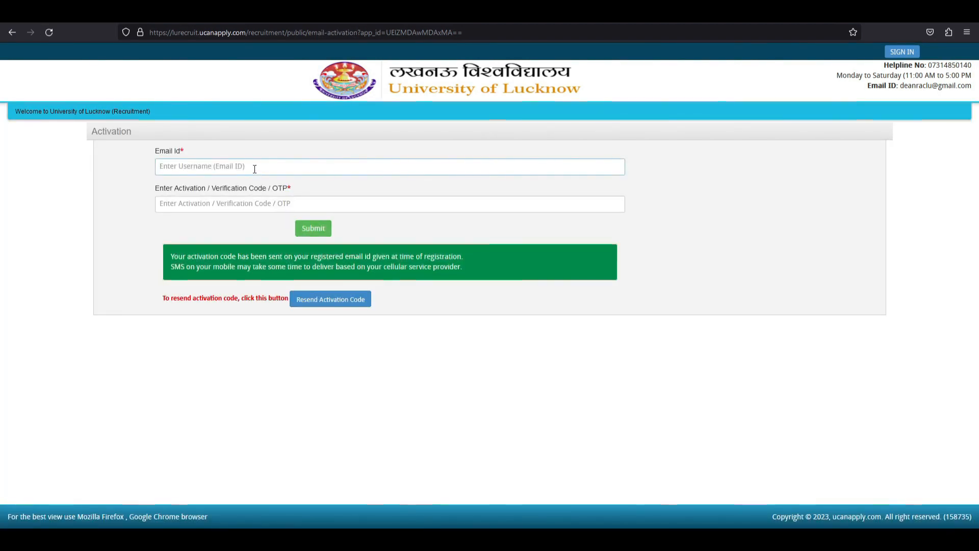
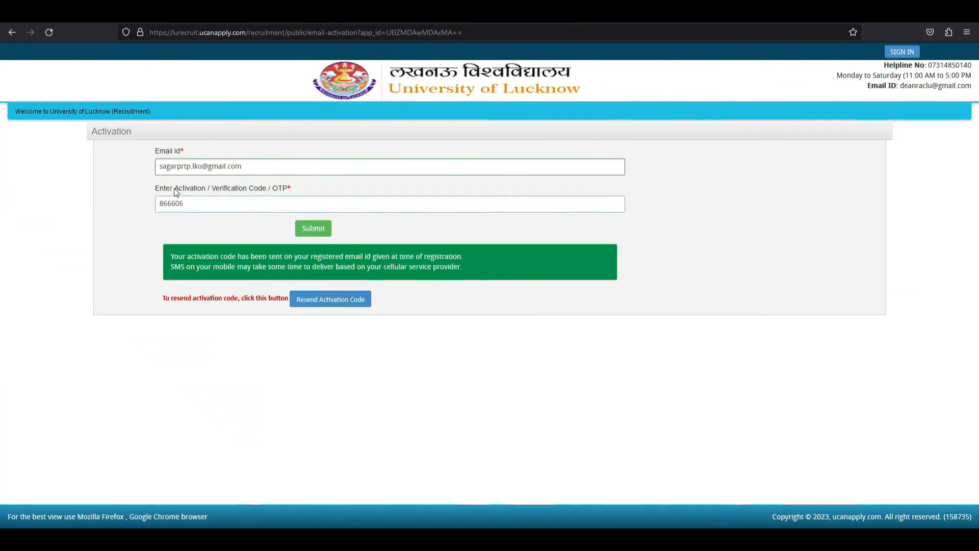
pyautogui.click(320, 231)
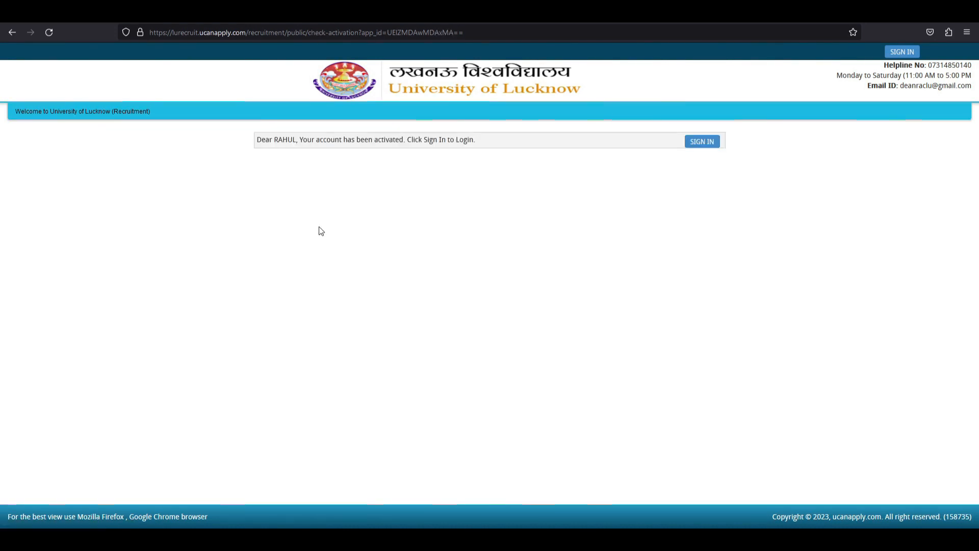
pyautogui.moveTo(259, 141); pyautogui.dragTo(507, 175)
pyautogui.click(455, 153)
pyautogui.moveTo(413, 140); pyautogui.dragTo(469, 141)
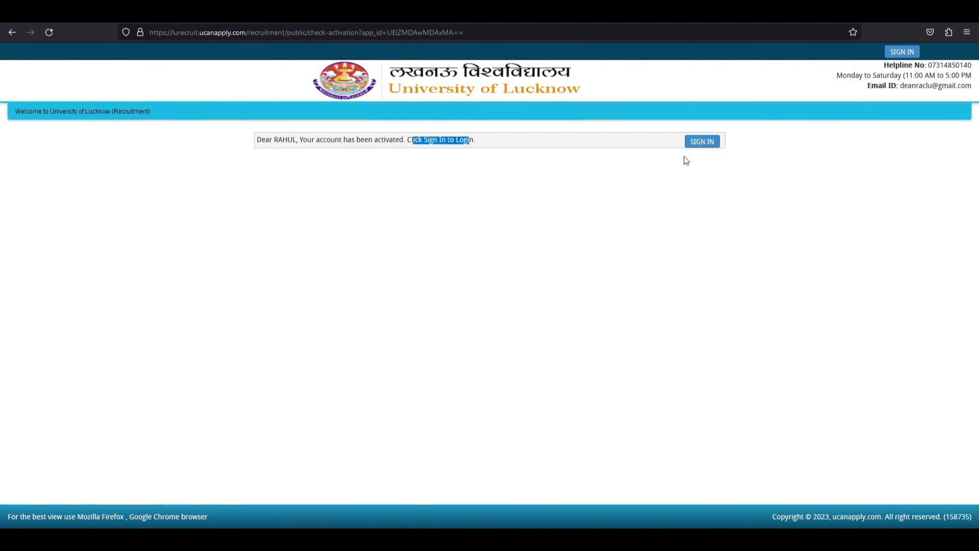
# Sign in with the saved username and Remember Me, dismissing Firefox's save-login prompt.
pyautogui.click(714, 143)
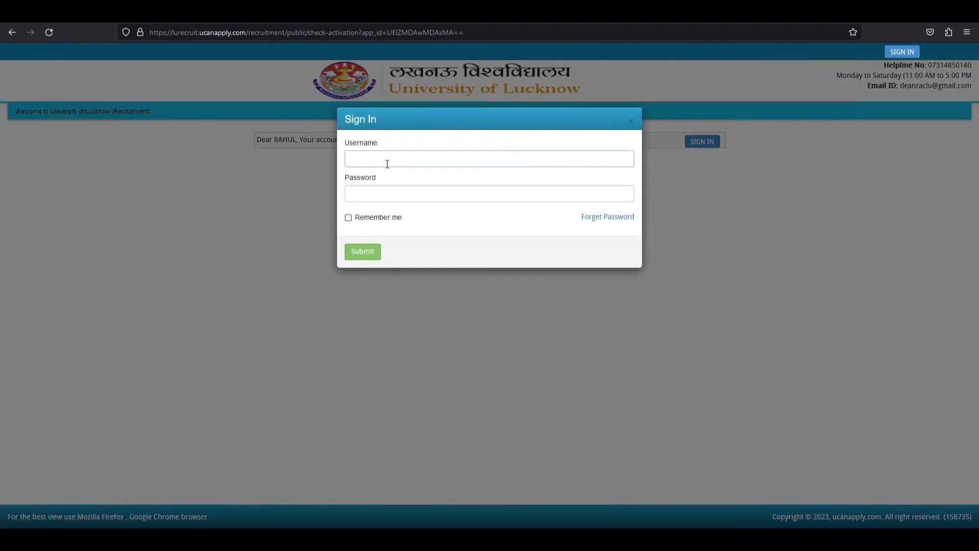
pyautogui.click(375, 151)
pyautogui.click(375, 151)
pyautogui.click(367, 150)
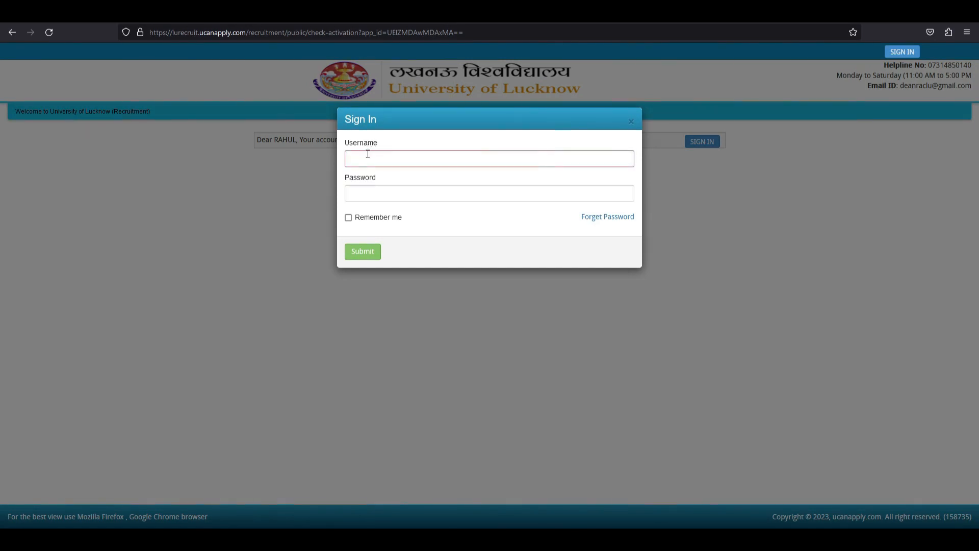
pyautogui.click(368, 154)
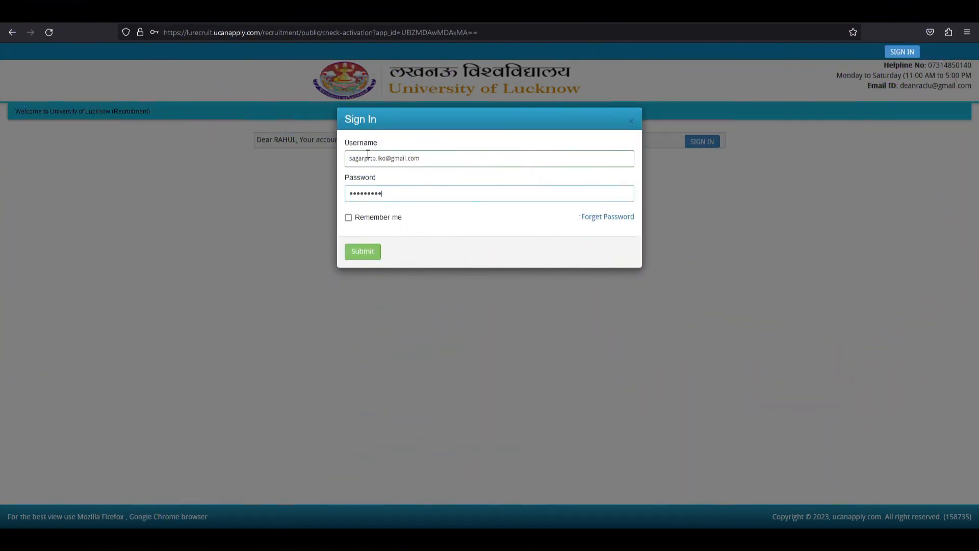
pyautogui.click(348, 218)
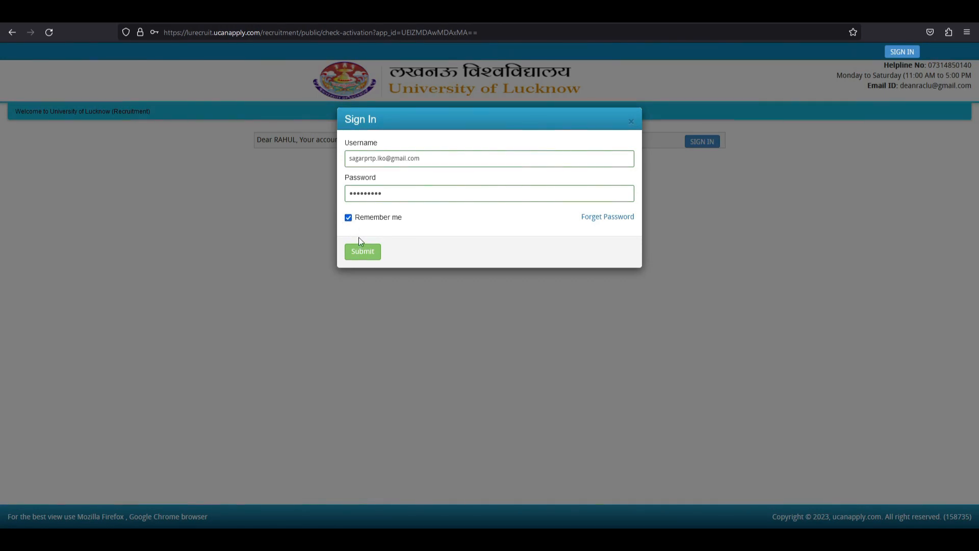
pyautogui.click(361, 250)
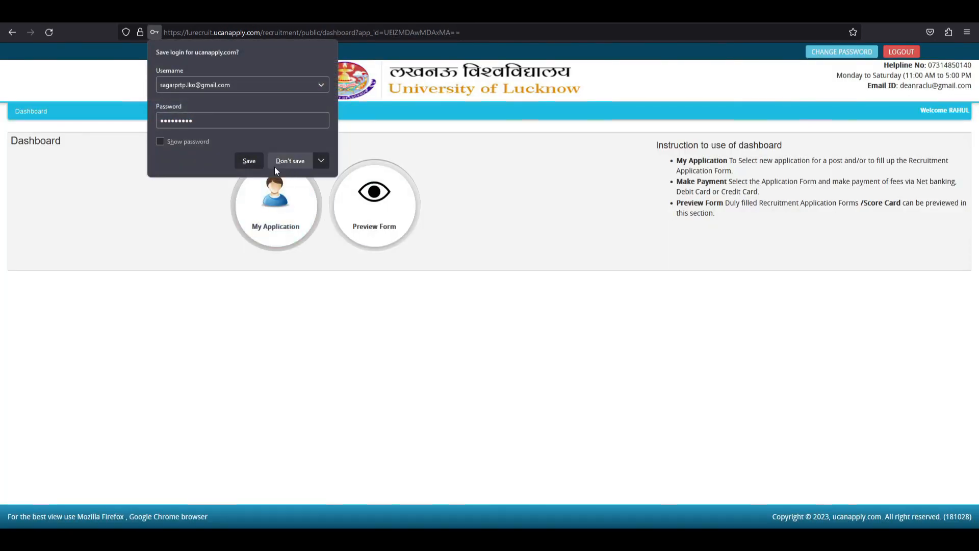
pyautogui.click(244, 160)
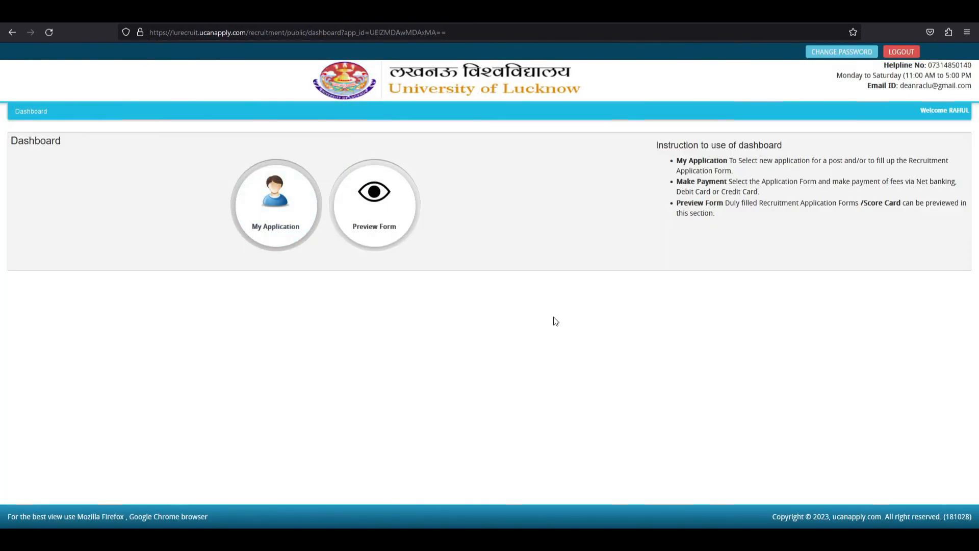
# In My Application, select Assistant Professor, Education department, and post R2023AS13U.
pyautogui.click(282, 213)
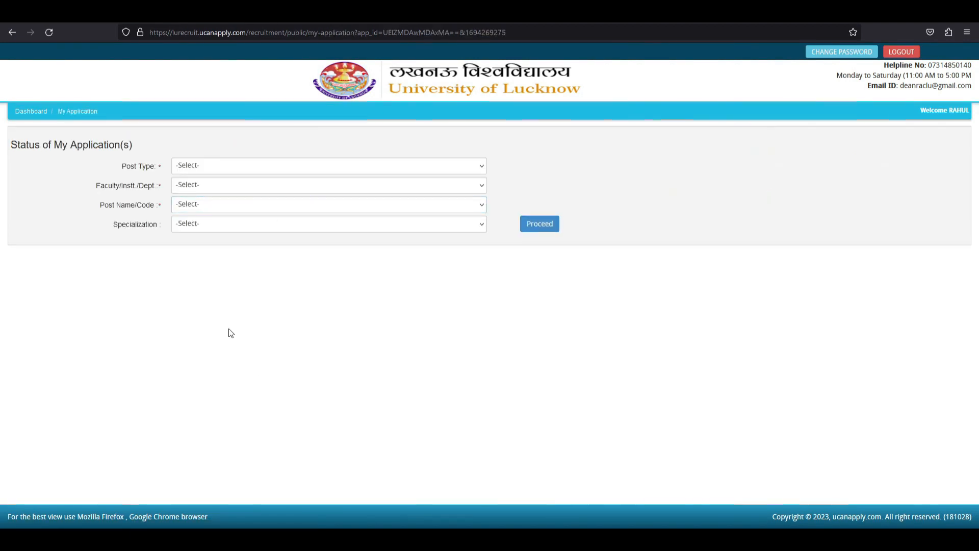
pyautogui.click(191, 169)
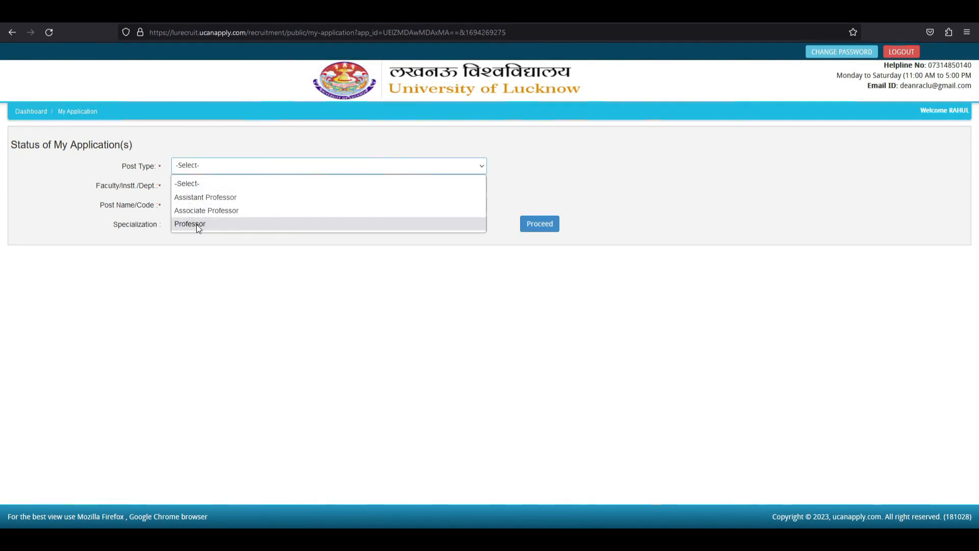
pyautogui.click(208, 195)
pyautogui.click(198, 188)
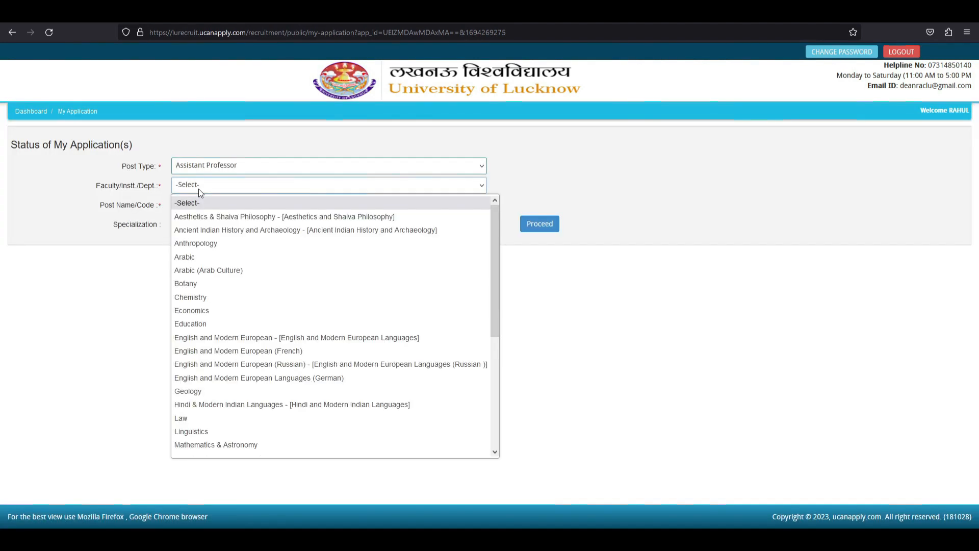
pyautogui.click(207, 320)
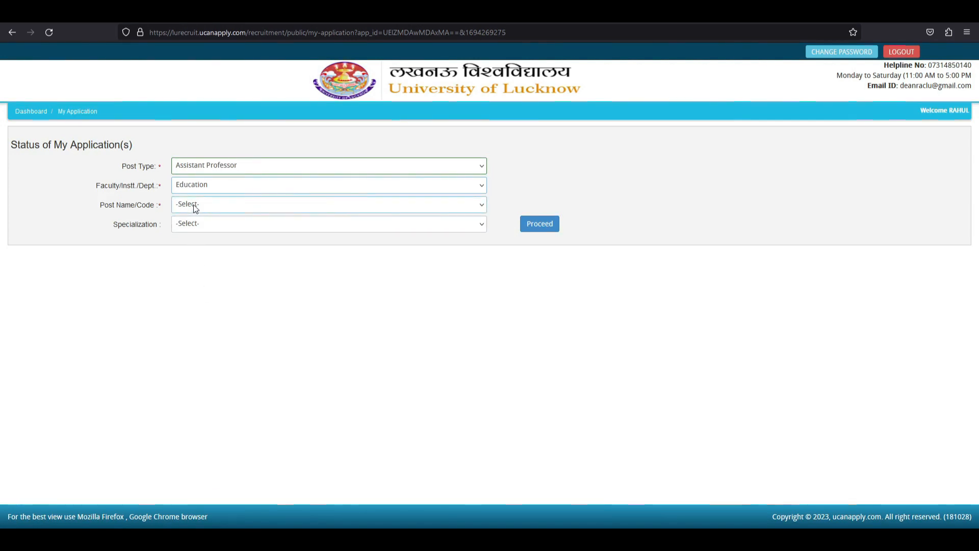
pyautogui.click(194, 204)
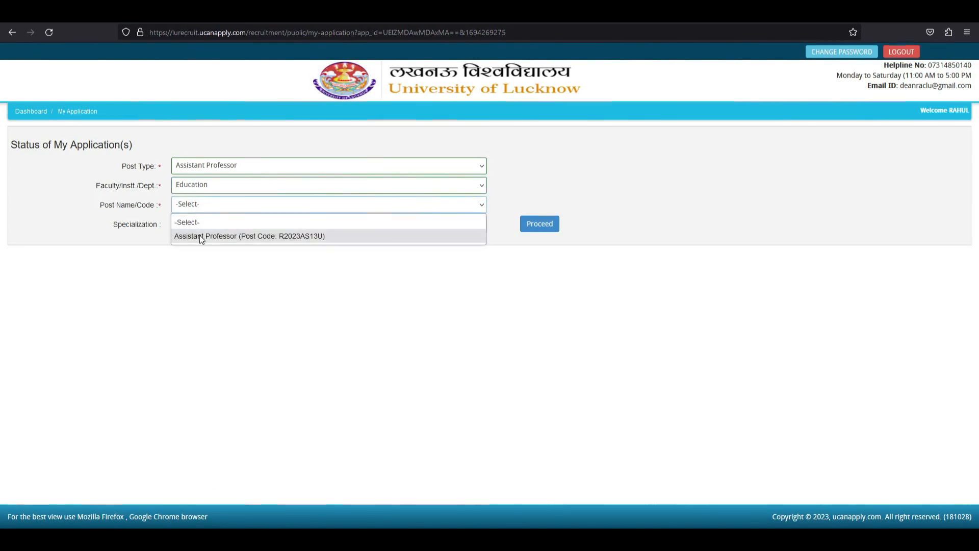
pyautogui.click(229, 236)
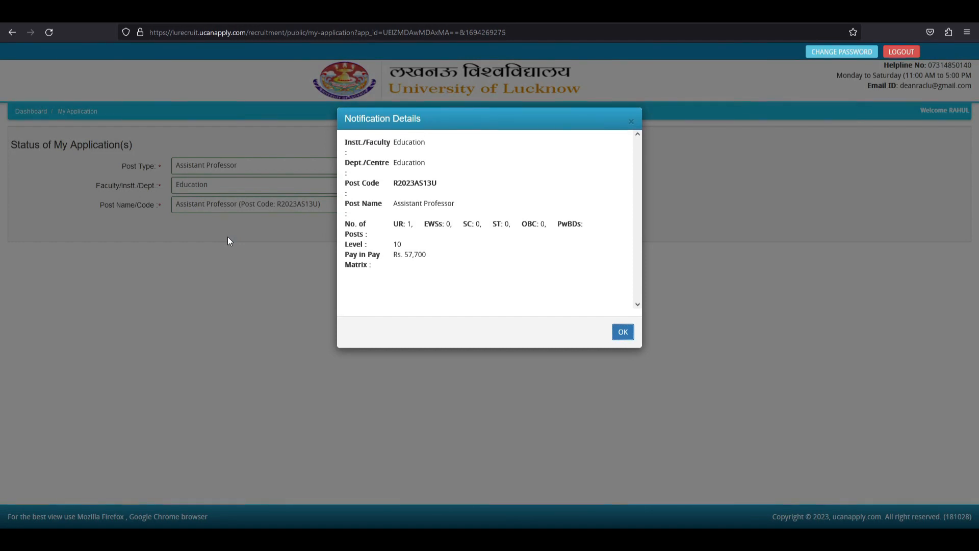
# Review the post's number of posts, pay level, pay matrix and post code, then close the details.
pyautogui.moveTo(397, 225); pyautogui.dragTo(590, 227)
pyautogui.click(391, 228)
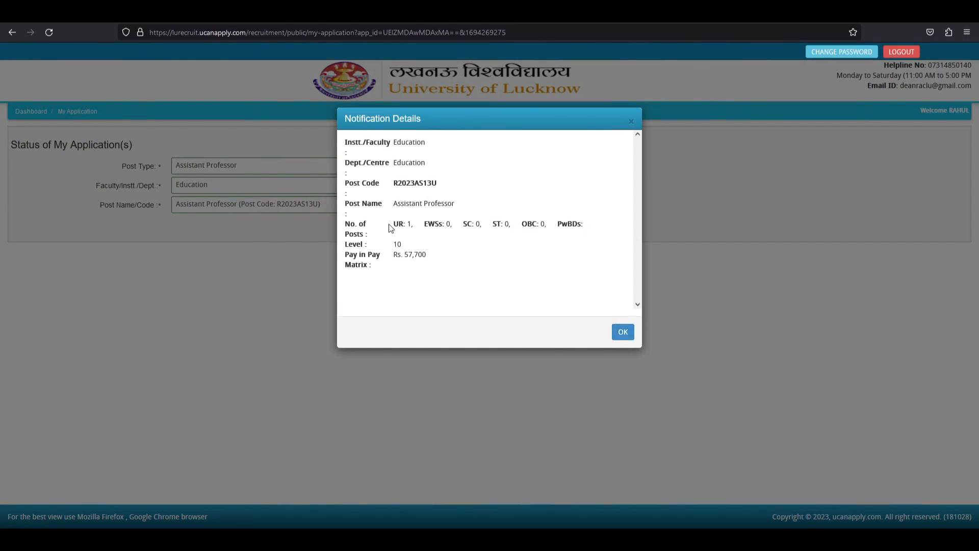
pyautogui.moveTo(357, 245); pyautogui.dragTo(424, 246)
pyautogui.moveTo(363, 256); pyautogui.dragTo(425, 256)
pyautogui.click(425, 255)
pyautogui.doubleClick(401, 185)
pyautogui.moveTo(393, 183); pyautogui.dragTo(438, 184)
pyautogui.click(438, 184)
pyautogui.click(617, 336)
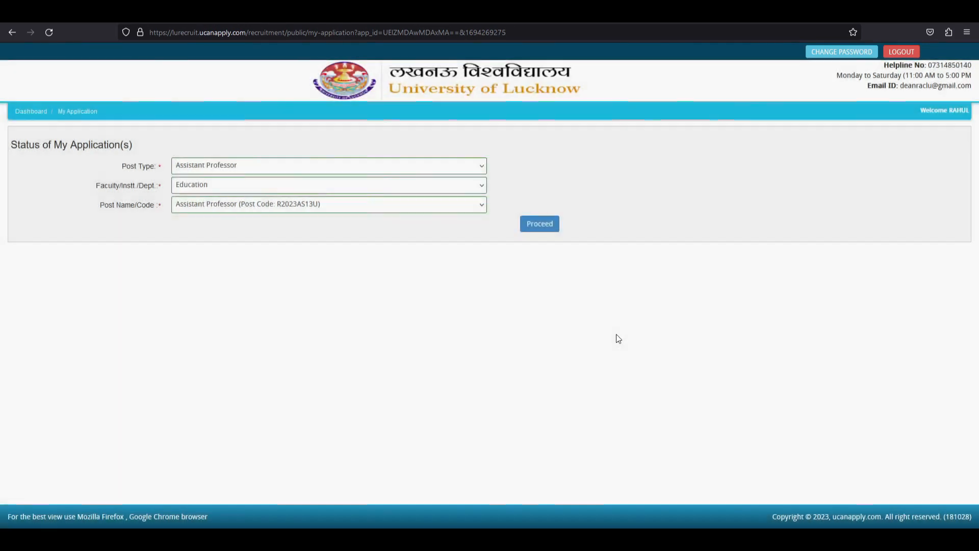
# Proceed with the post, confirm the eligibility conditions, and continue to the status page.
pyautogui.click(538, 230)
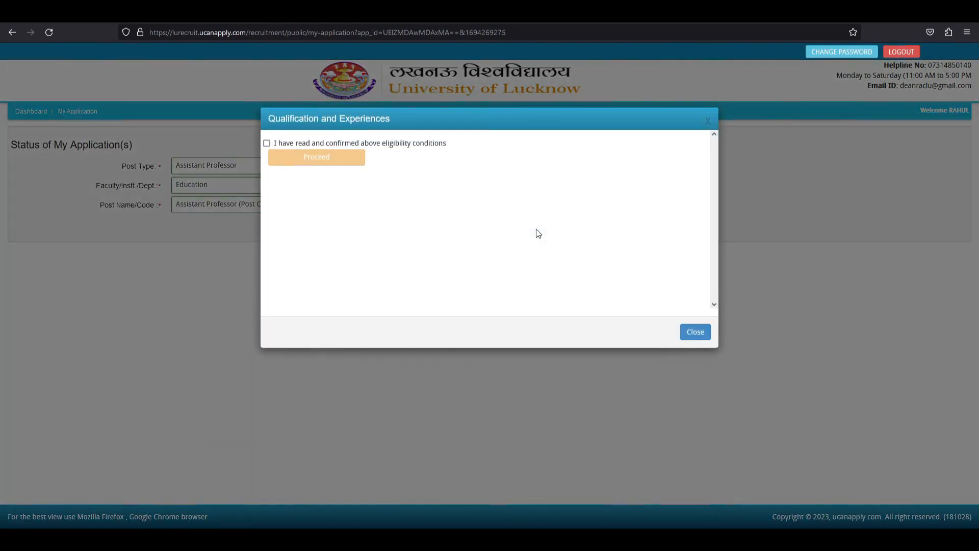
pyautogui.click(266, 144)
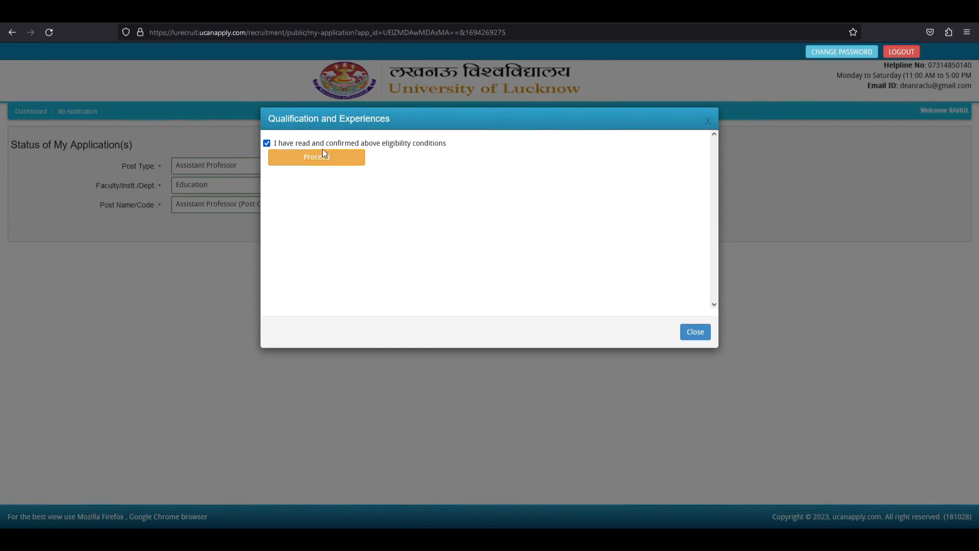
pyautogui.moveTo(302, 144); pyautogui.dragTo(448, 149)
pyautogui.click(438, 145)
pyautogui.click(326, 160)
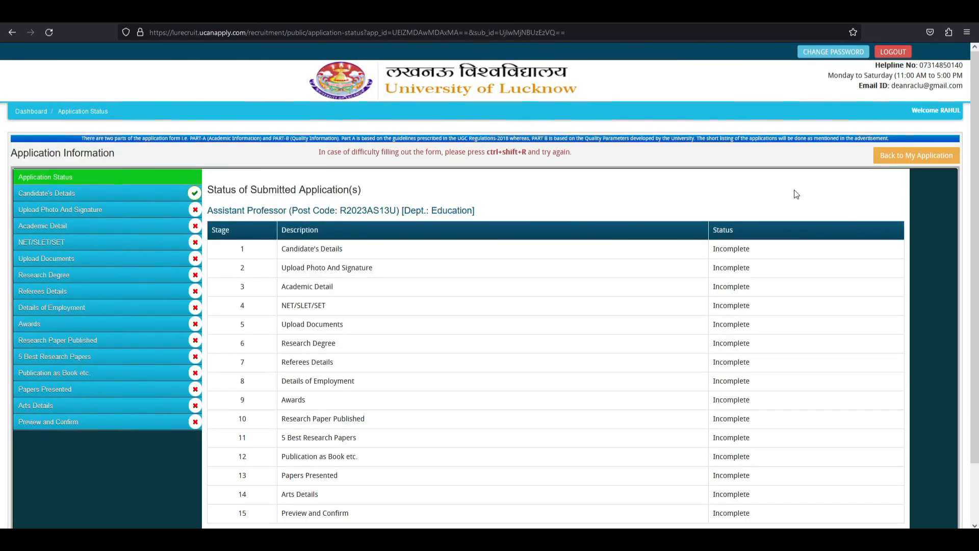
pyautogui.scroll(-1, 977, 170)
pyautogui.moveTo(977, 171)
pyautogui.mouseDown()
pyautogui.moveTo(976, 182)
pyautogui.moveTo(978, 158)
pyautogui.mouseUp()
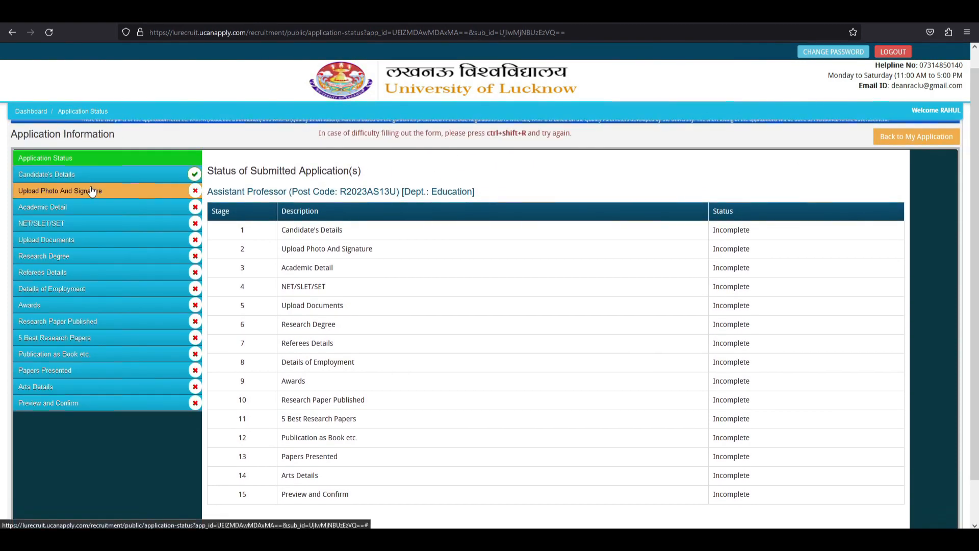
pyautogui.moveTo(209, 171); pyautogui.dragTo(353, 171)
pyautogui.click(252, 173)
pyautogui.moveTo(296, 229); pyautogui.dragTo(350, 232)
pyautogui.click(291, 249)
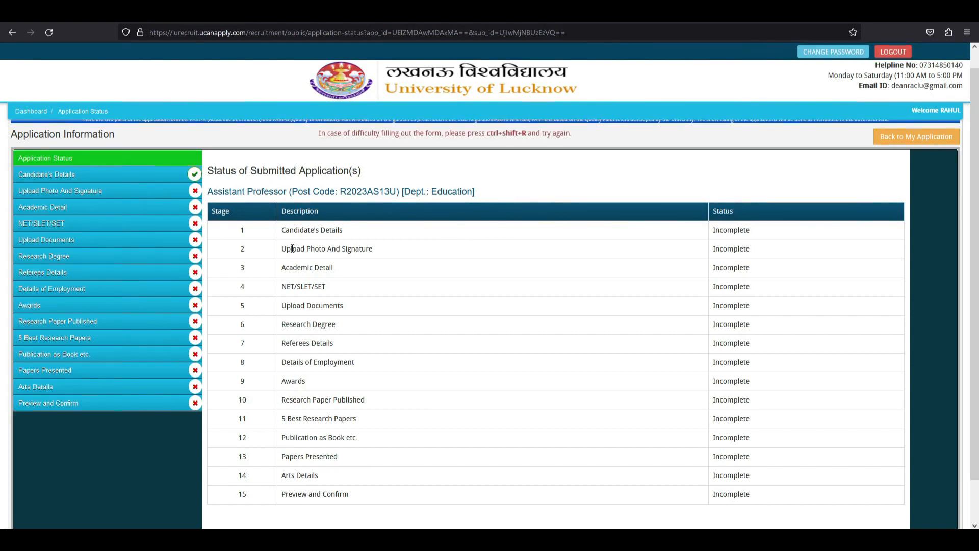
pyautogui.moveTo(294, 231); pyautogui.dragTo(550, 233)
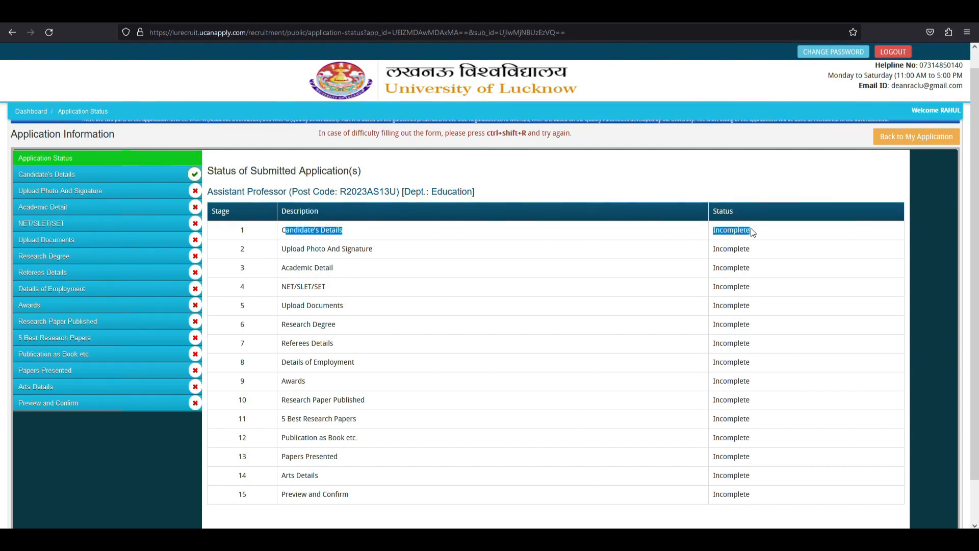
pyautogui.moveTo(290, 249); pyautogui.dragTo(373, 249)
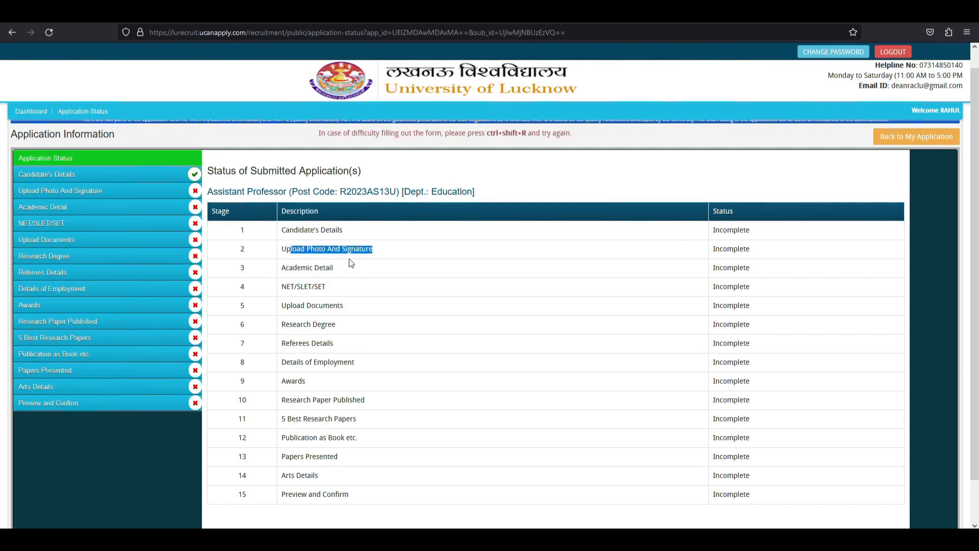
pyautogui.moveTo(288, 268); pyautogui.dragTo(338, 268)
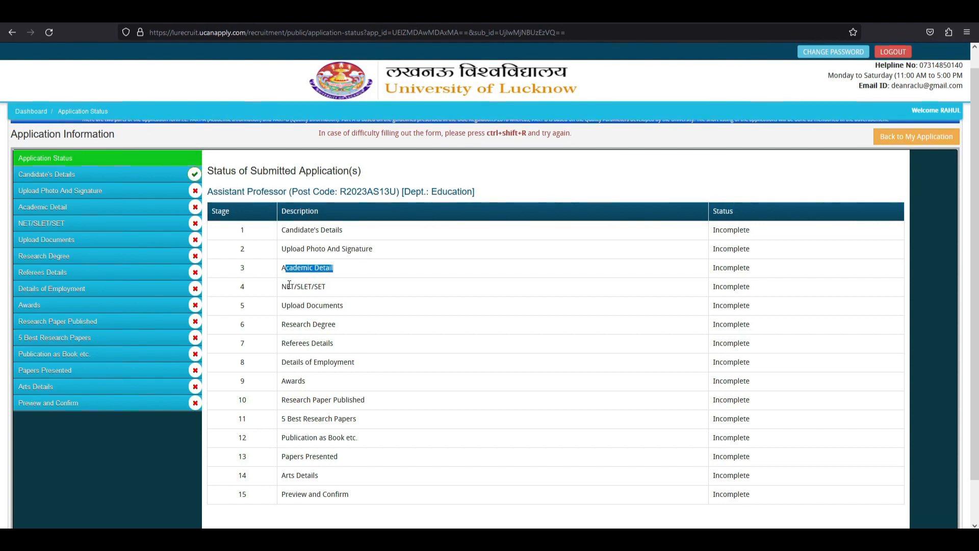
pyautogui.moveTo(285, 287); pyautogui.dragTo(356, 313)
pyautogui.moveTo(281, 325); pyautogui.dragTo(336, 325)
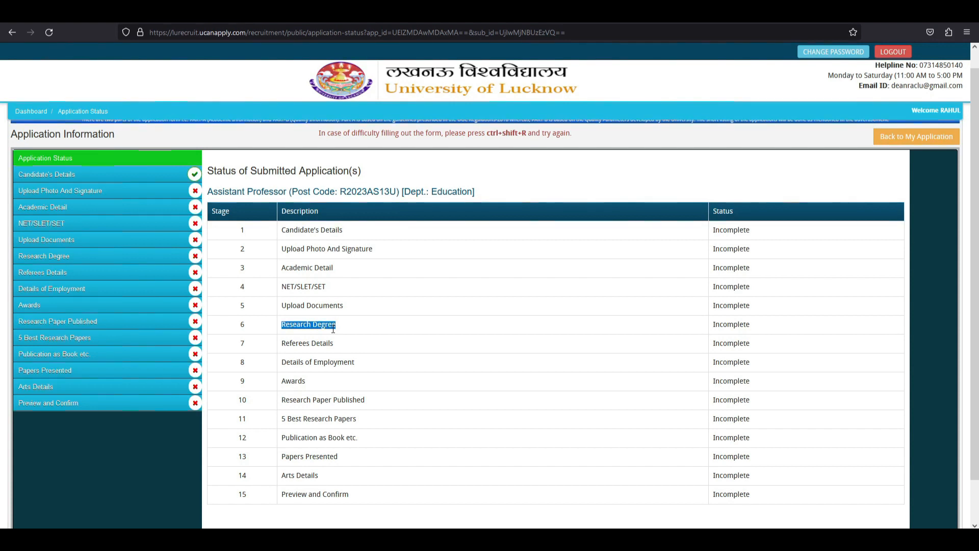
pyautogui.moveTo(282, 343); pyautogui.dragTo(345, 350)
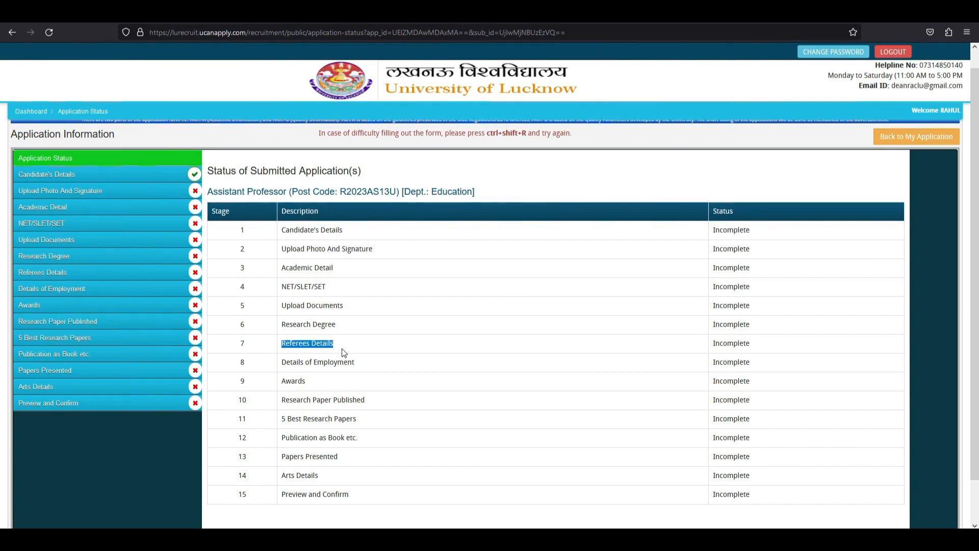
pyautogui.moveTo(281, 363); pyautogui.dragTo(362, 366)
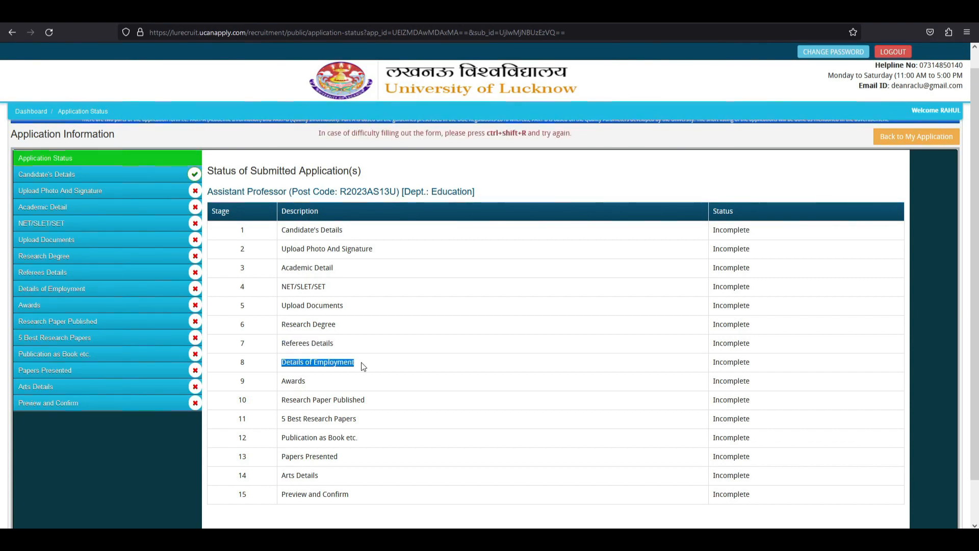
pyautogui.moveTo(281, 381); pyautogui.dragTo(384, 403)
pyautogui.click(352, 398)
pyautogui.moveTo(282, 417); pyautogui.dragTo(362, 420)
pyautogui.click(327, 416)
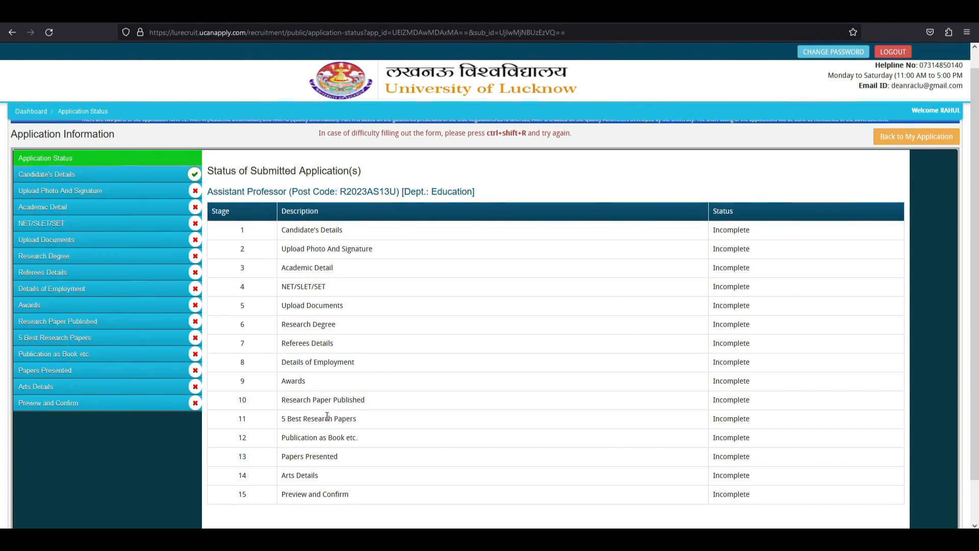
pyautogui.scroll(-2, 327, 416)
pyautogui.moveTo(281, 391); pyautogui.dragTo(358, 392)
pyautogui.click(345, 391)
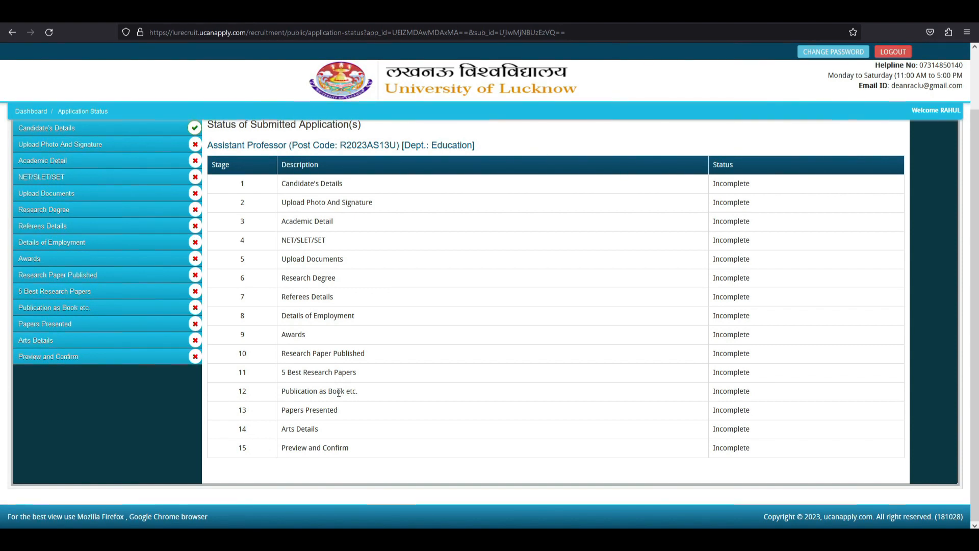
pyautogui.moveTo(285, 410); pyautogui.dragTo(351, 413)
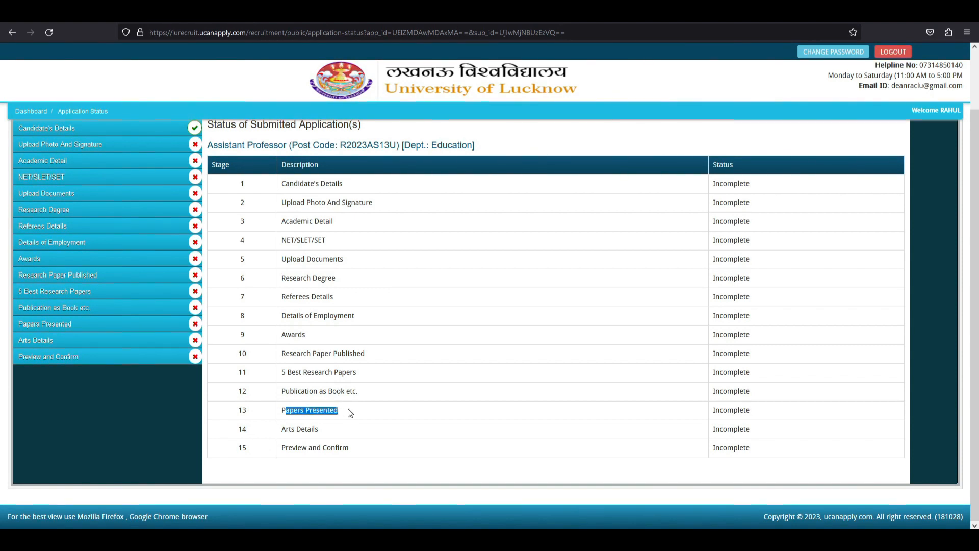
pyautogui.moveTo(282, 430); pyautogui.dragTo(350, 448)
pyautogui.click(304, 447)
pyautogui.click(342, 437)
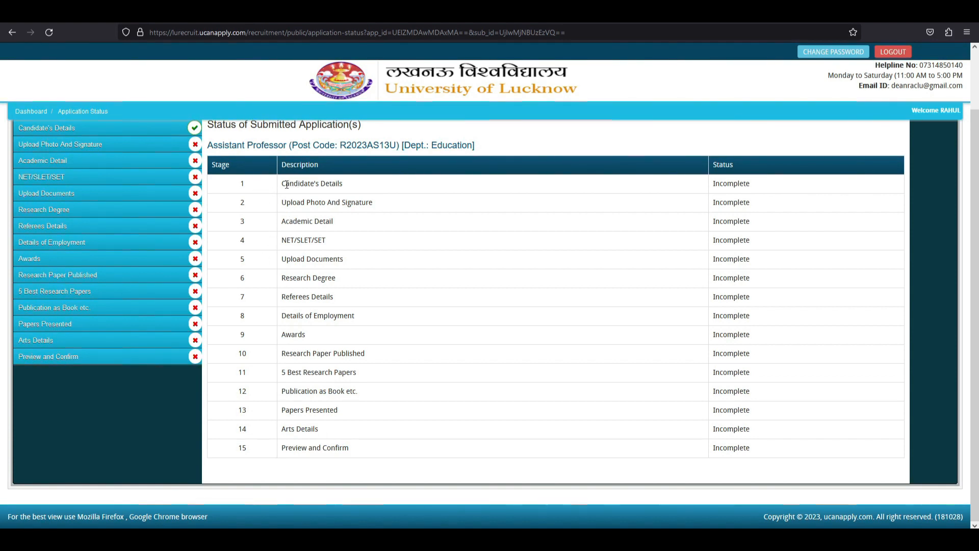
pyautogui.moveTo(286, 183); pyautogui.dragTo(725, 447)
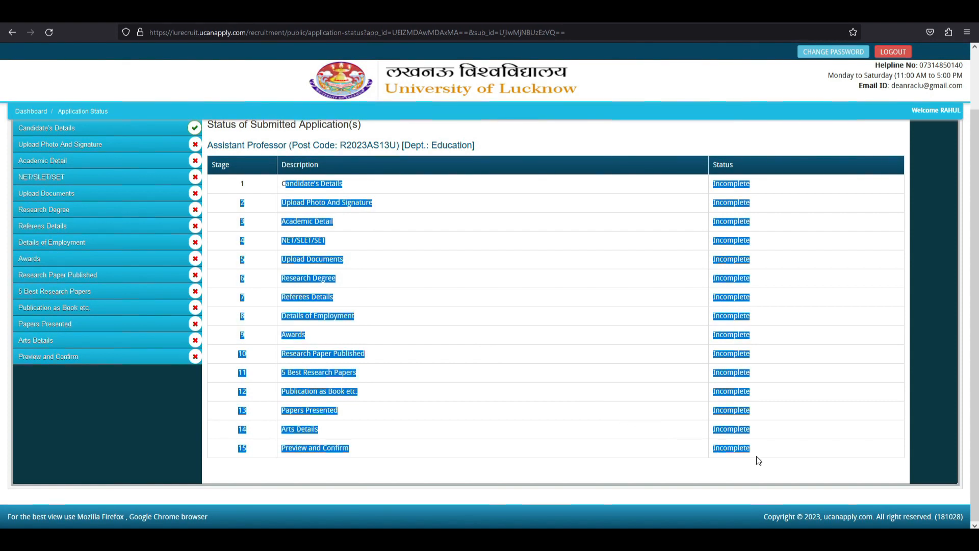
pyautogui.click(528, 367)
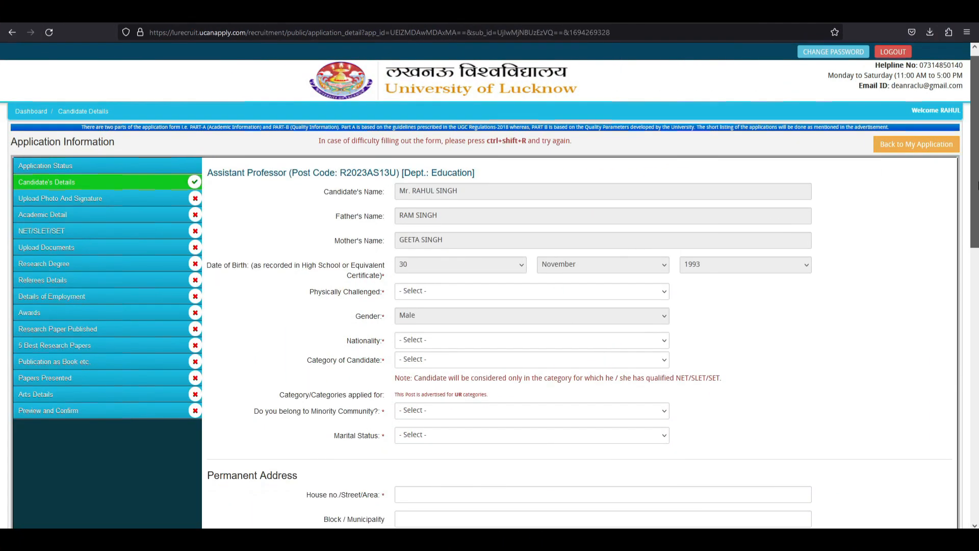
# Scroll down through the Candidate's Details form and back up.
pyautogui.scroll(-1, 80, 180)
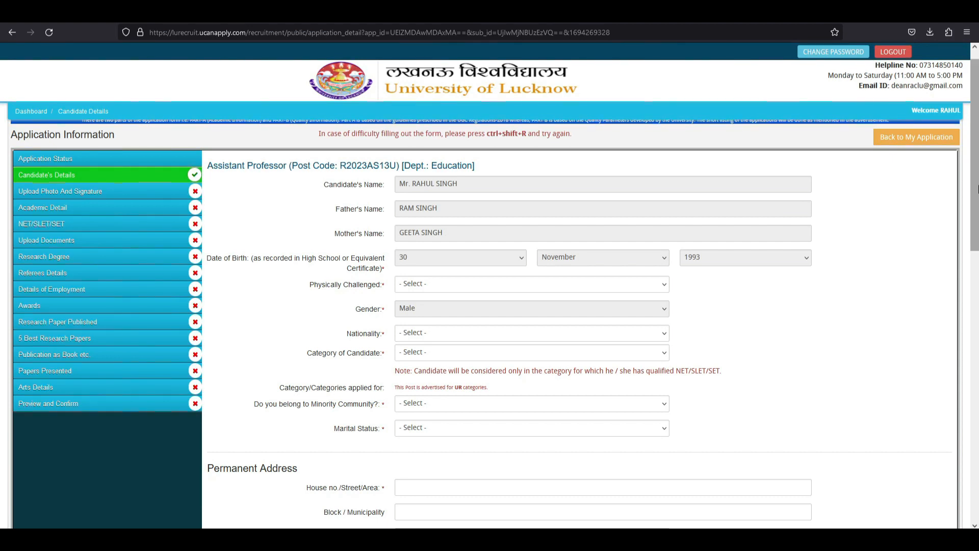
pyautogui.moveTo(978, 188); pyautogui.dragTo(977, 440)
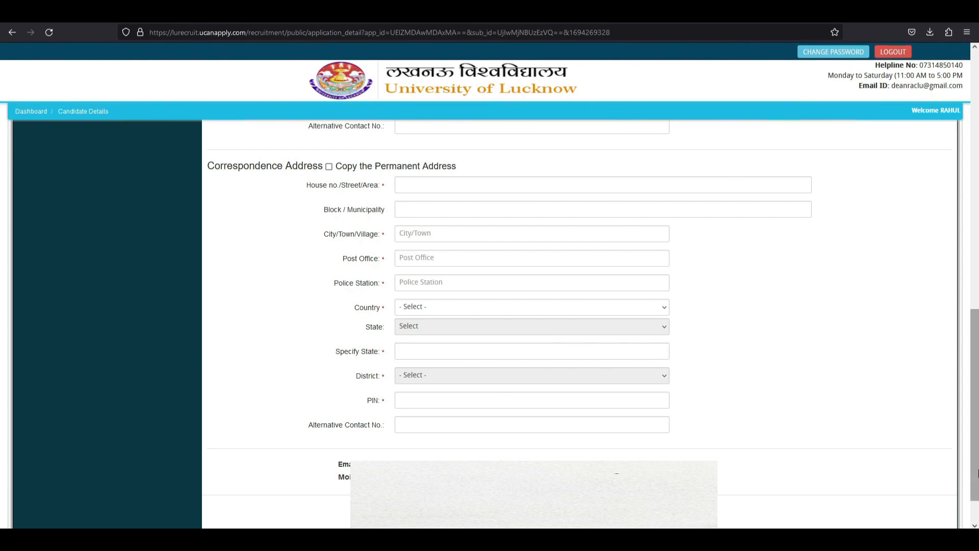
pyautogui.moveTo(978, 473); pyautogui.dragTo(977, 261)
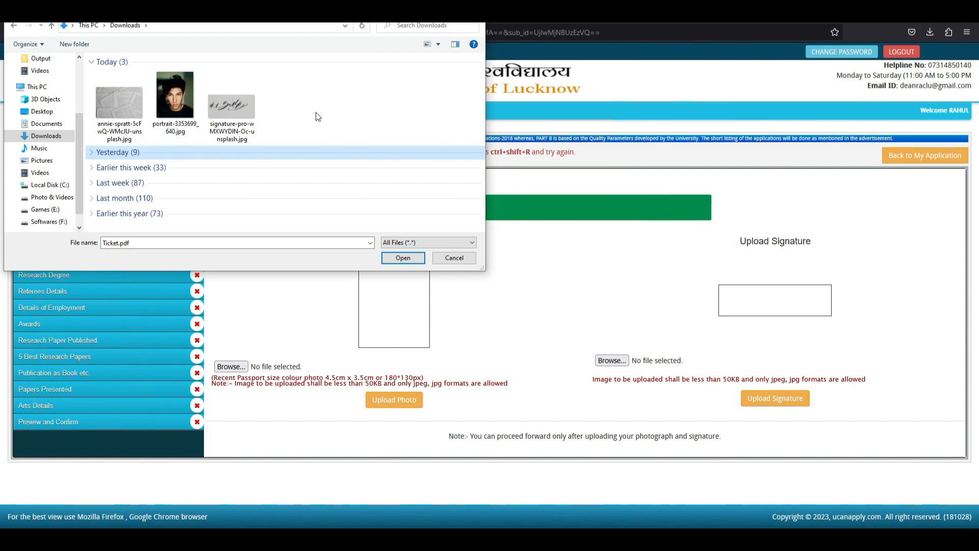
# Upload portrait-3353699_640.jpg as the candidate photo.
pyautogui.click(283, 109)
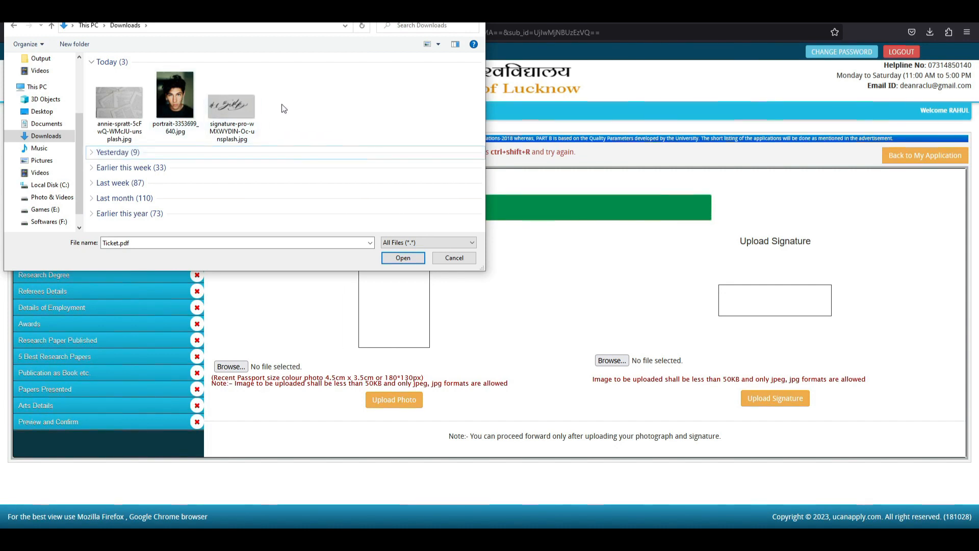
pyautogui.click(175, 99)
pyautogui.click(391, 260)
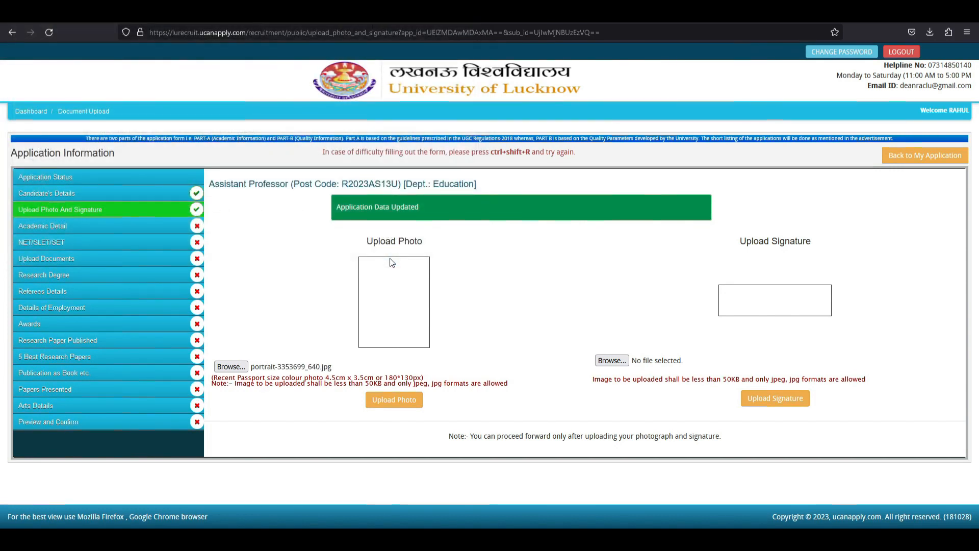
pyautogui.click(405, 405)
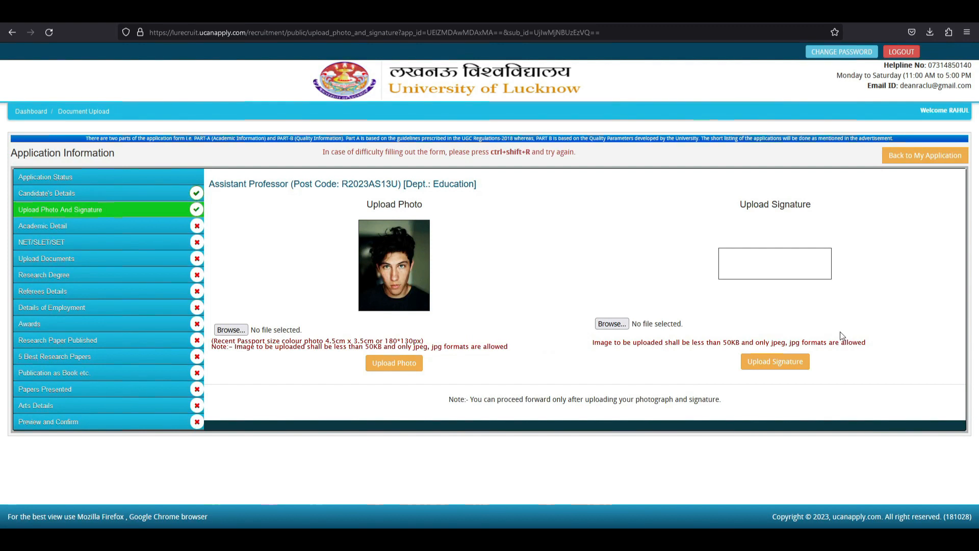
# Choose signature-pro-wMXWYDIN-Oc-unsplash.jpg as the signature and upload it.
pyautogui.click(621, 323)
pyautogui.click(237, 124)
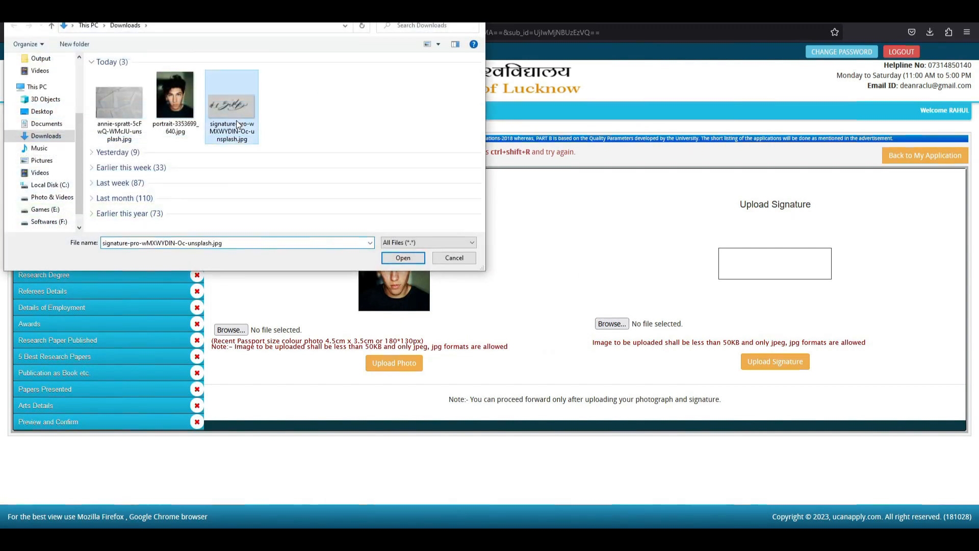
pyautogui.click(399, 258)
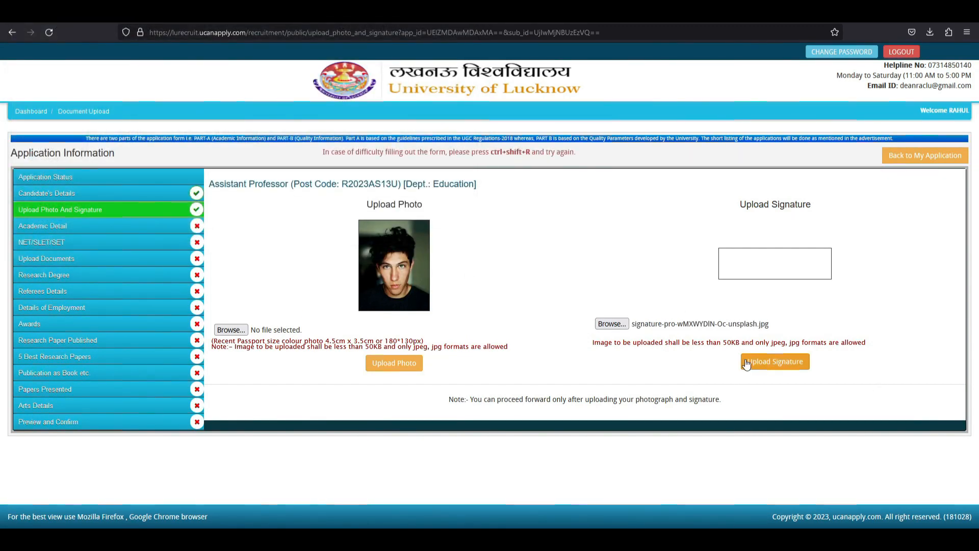
pyautogui.click(757, 363)
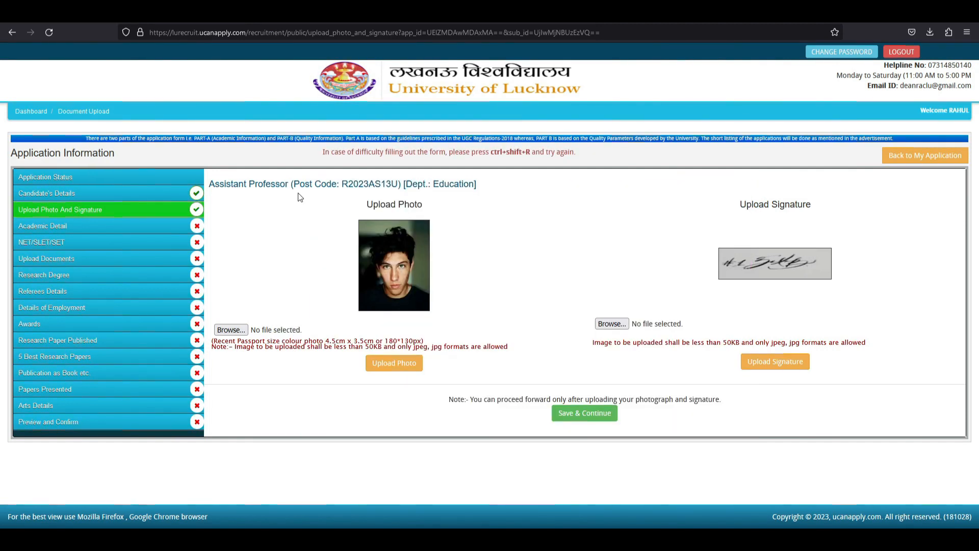
# Save the uploads, then review the 10th, 12th and Undergraduate rows of Academic Details.
pyautogui.click(576, 417)
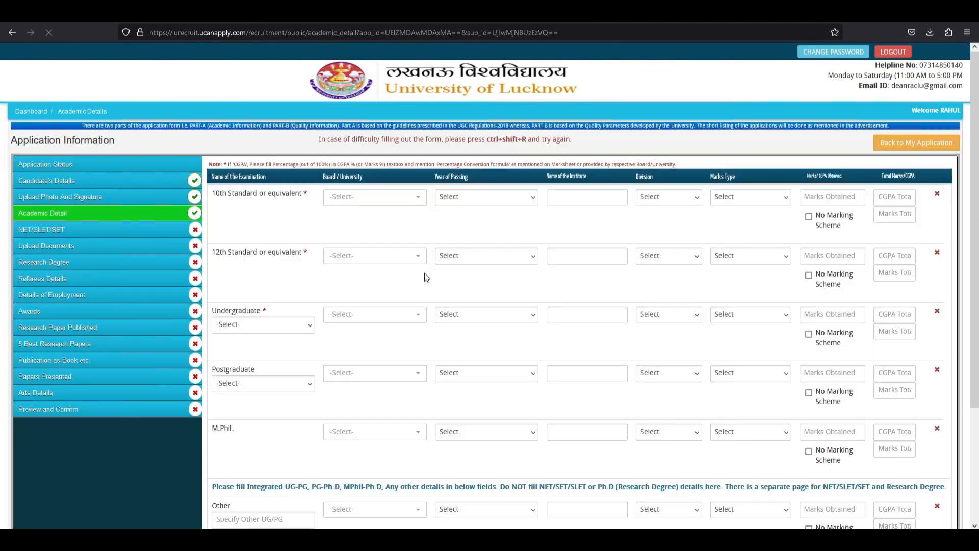
pyautogui.moveTo(978, 199); pyautogui.dragTo(791, 215)
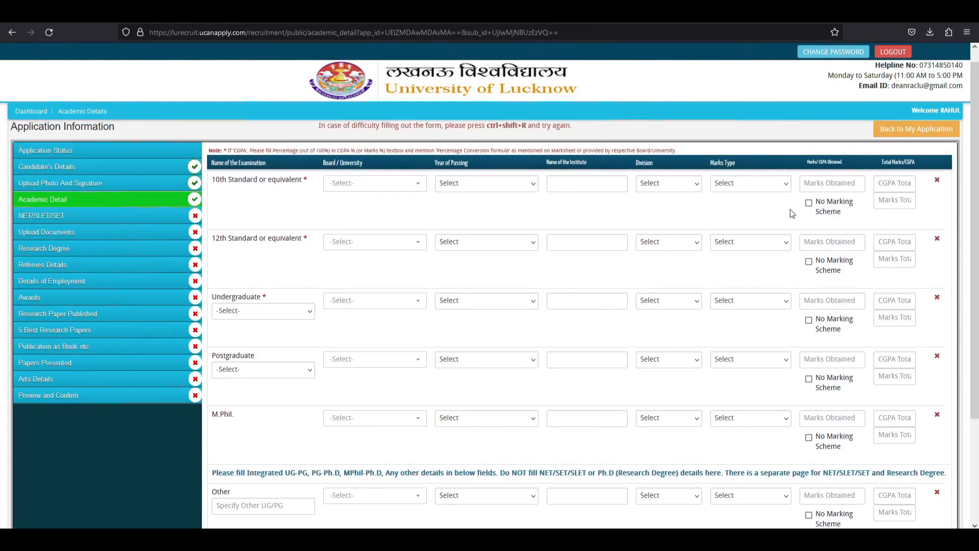
pyautogui.moveTo(215, 179); pyautogui.dragTo(295, 180)
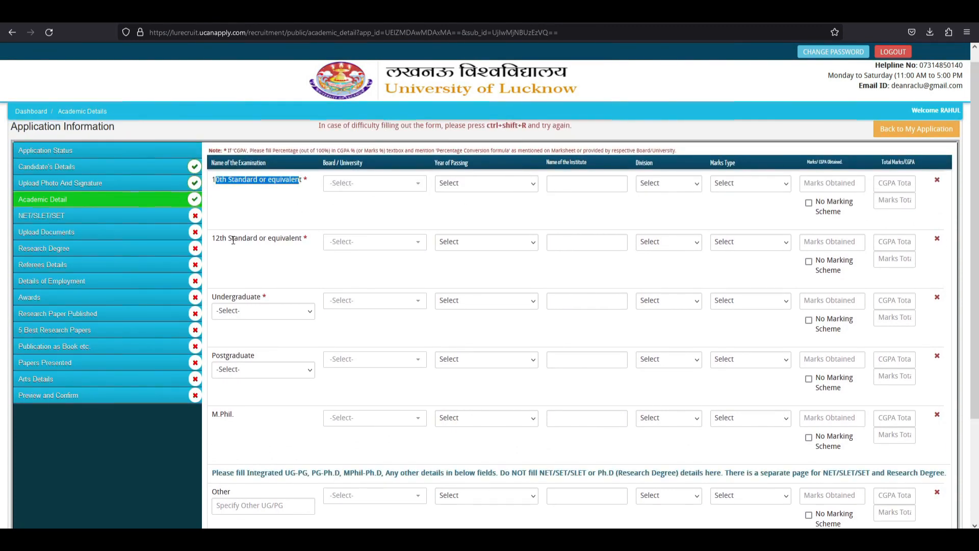
pyautogui.moveTo(233, 241); pyautogui.dragTo(301, 241)
pyautogui.moveTo(230, 298); pyautogui.dragTo(285, 301)
# Browse the undergraduate and postgraduate degree lists without changing anything.
pyautogui.click(264, 312)
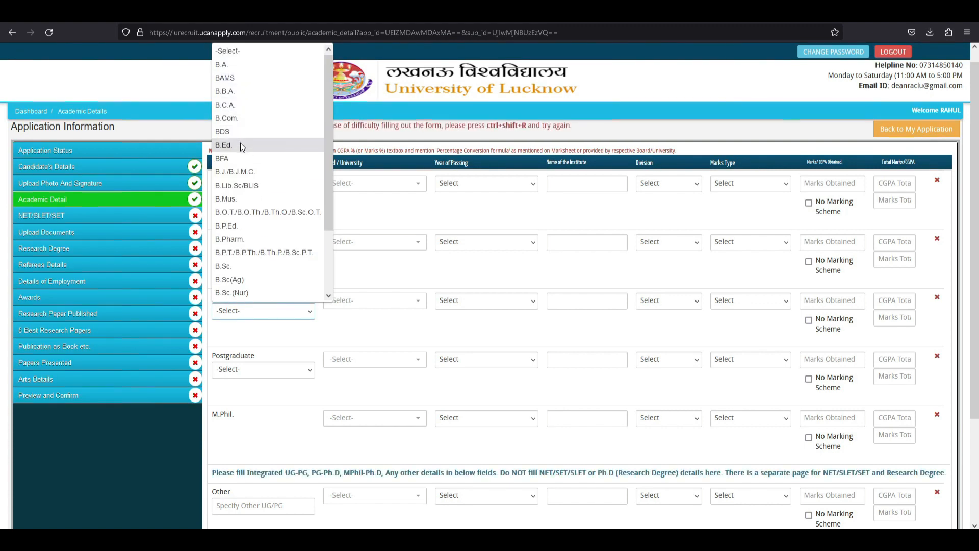
pyautogui.moveTo(330, 117); pyautogui.dragTo(326, 191)
pyautogui.click(393, 271)
pyautogui.scroll(-2, 393, 271)
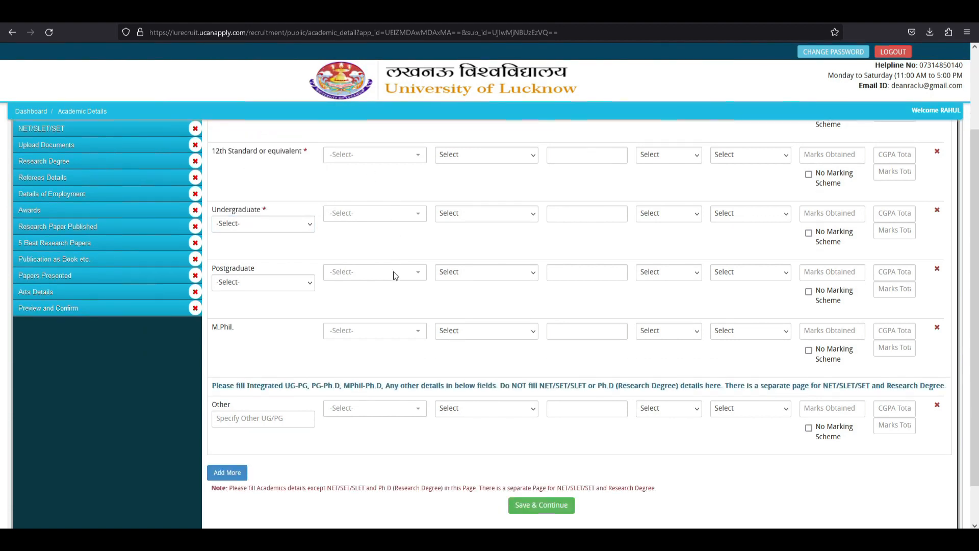
pyautogui.click(280, 265)
pyautogui.scroll(-3, 289, 367)
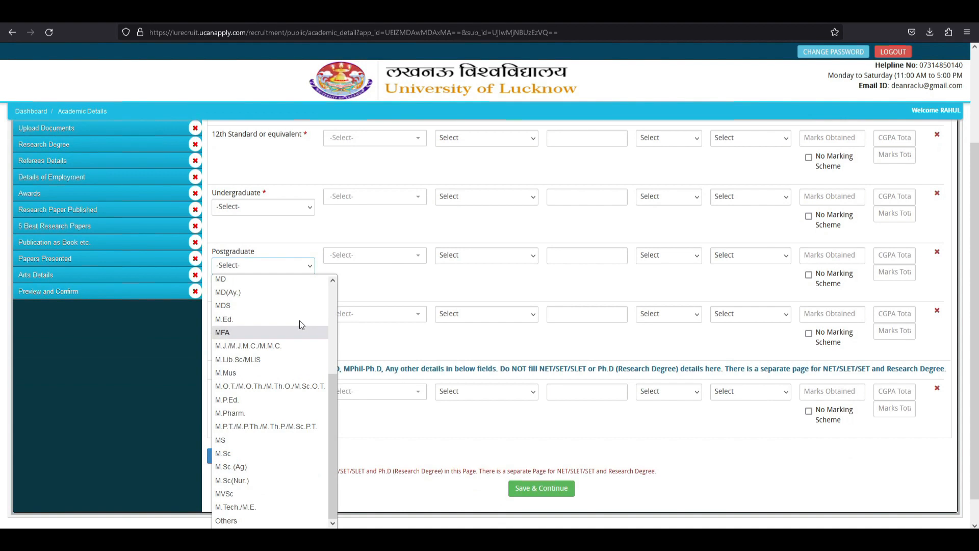
pyautogui.click(319, 233)
pyautogui.scroll(2, 353, 287)
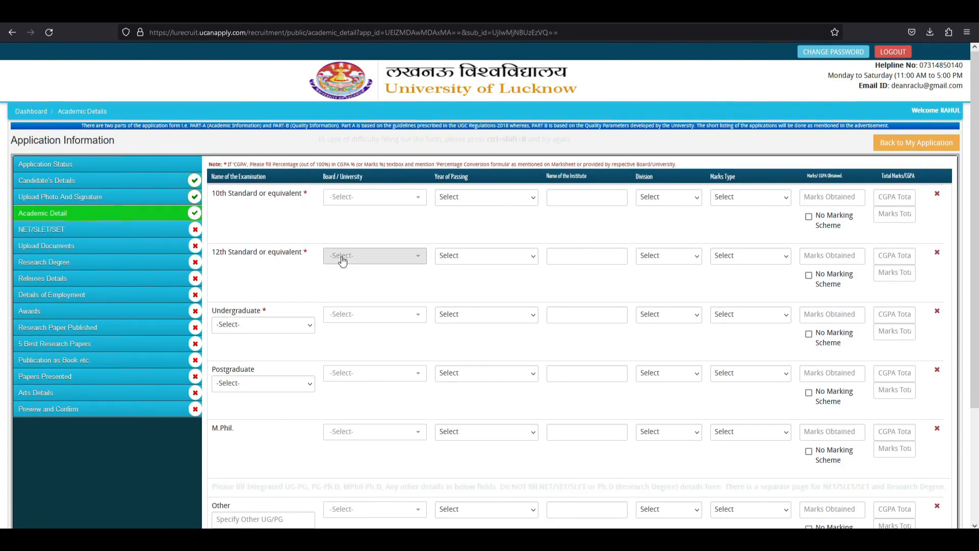
# Look through the 10th Standard board list without choosing a board.
pyautogui.click(349, 197)
pyautogui.click(348, 199)
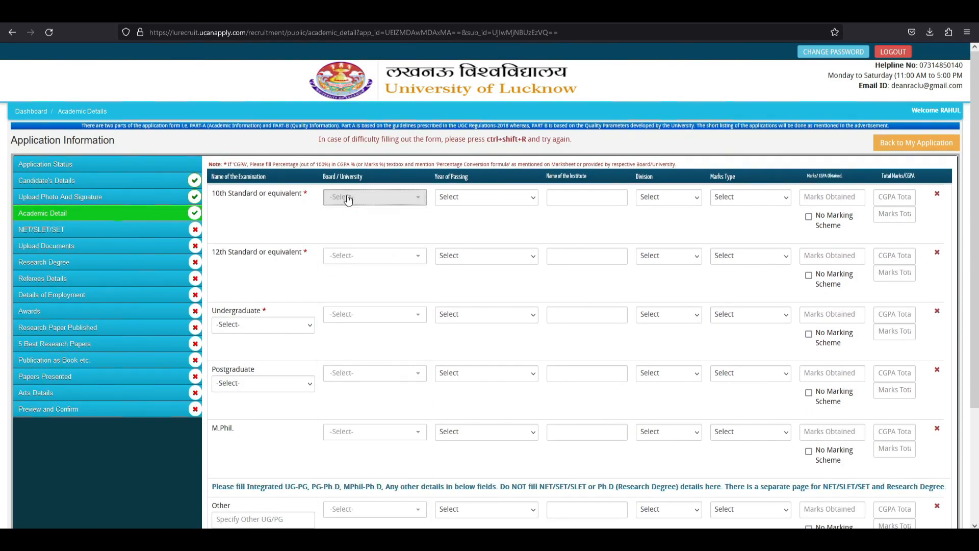
pyautogui.click(349, 198)
pyautogui.scroll(-5, 357, 281)
pyautogui.scroll(5, 357, 280)
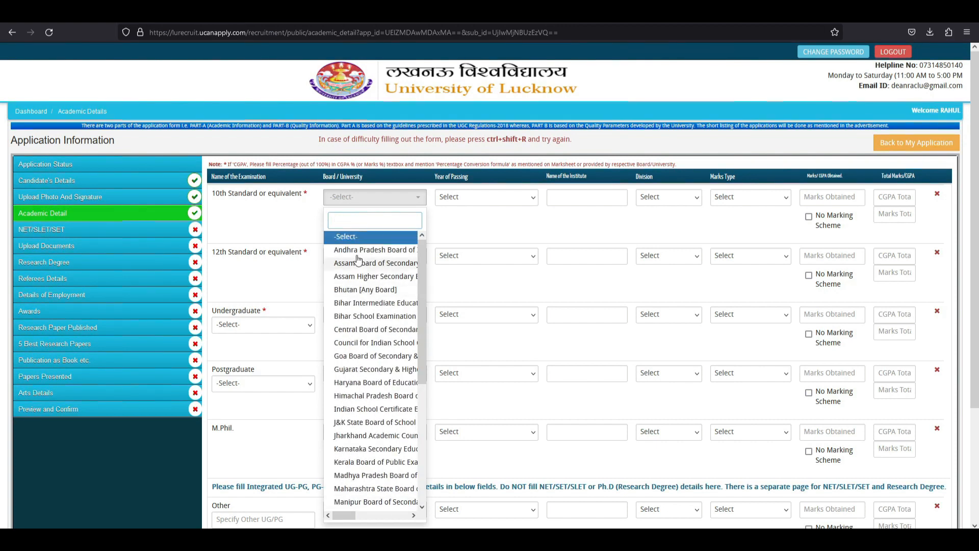
pyautogui.click(357, 198)
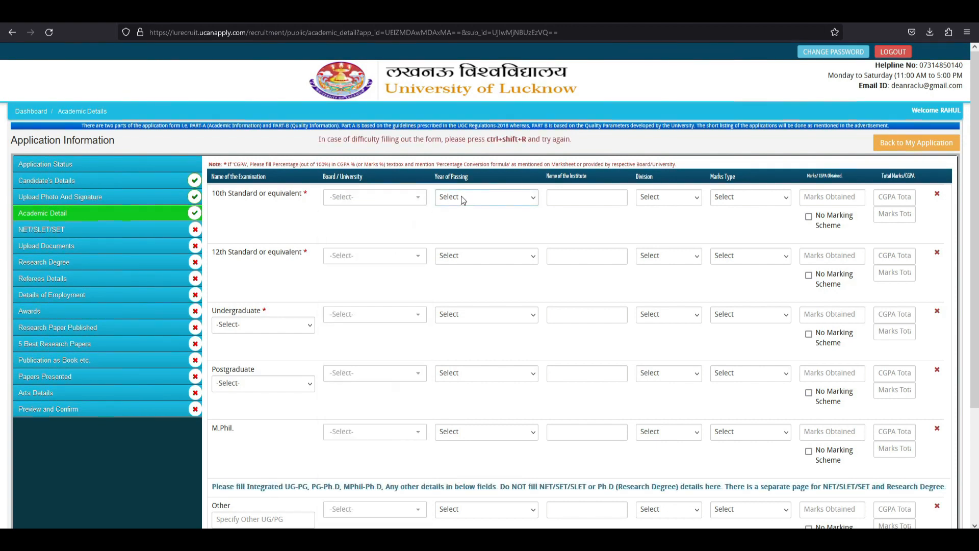
# Set the 10th Standard marks type to CGPA, toggling No Marking Scheme on and off.
pyautogui.click(586, 204)
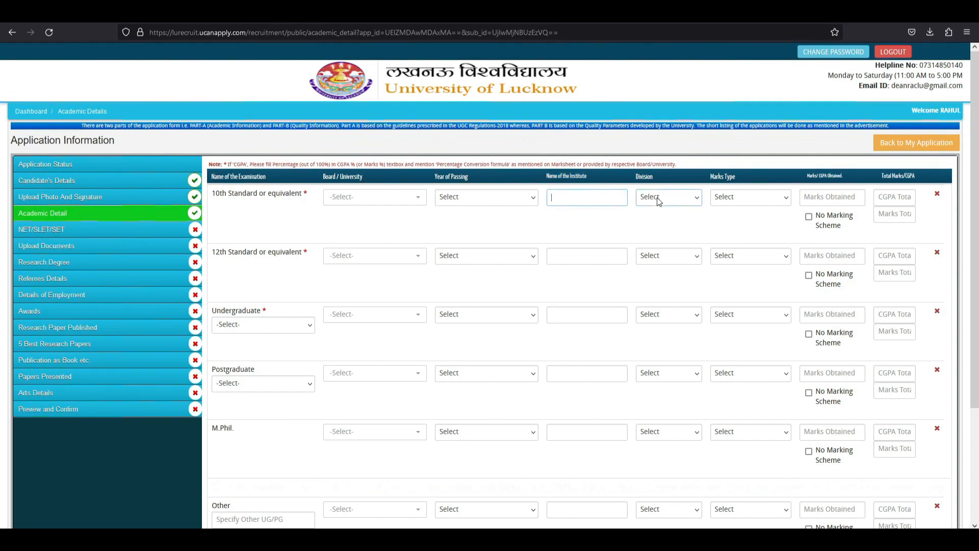
pyautogui.click(758, 198)
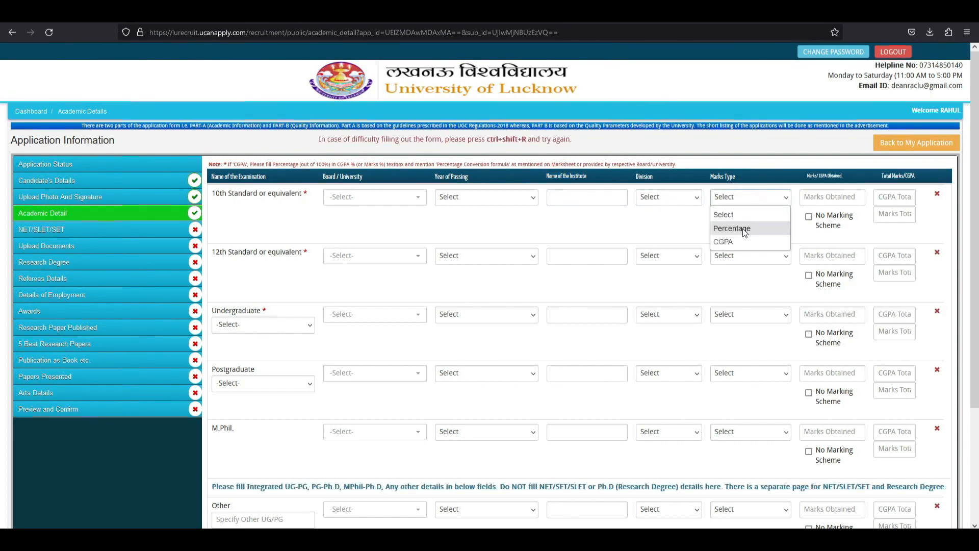
pyautogui.click(740, 200)
pyautogui.click(829, 197)
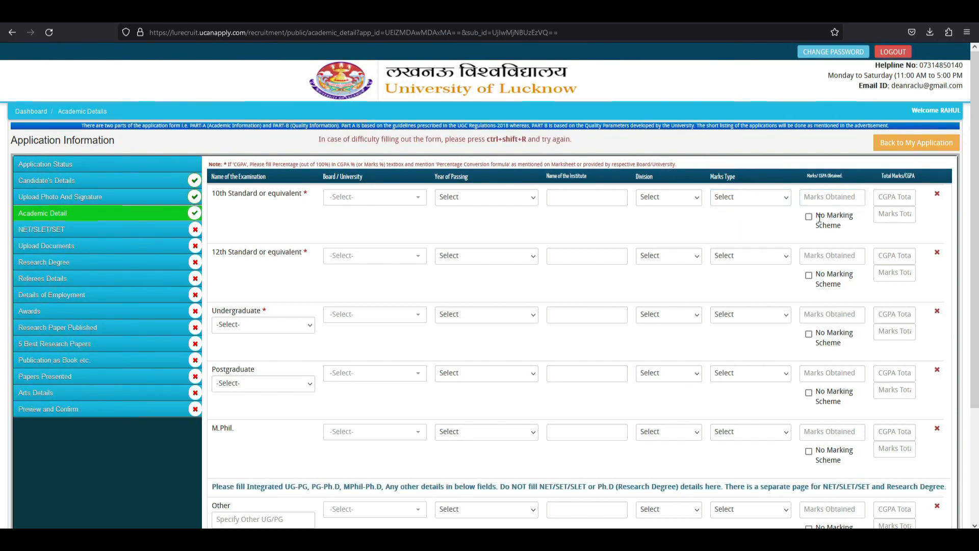
pyautogui.click(762, 200)
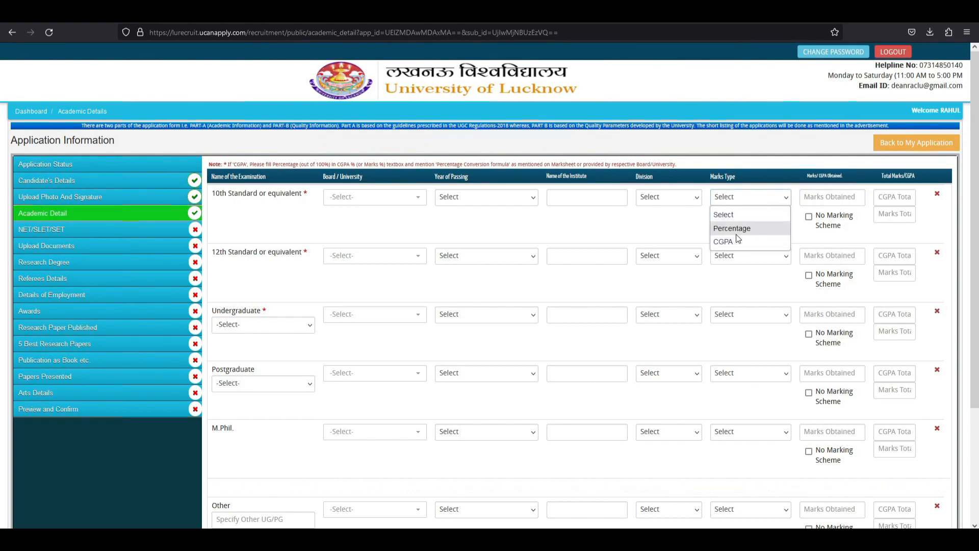
pyautogui.click(735, 240)
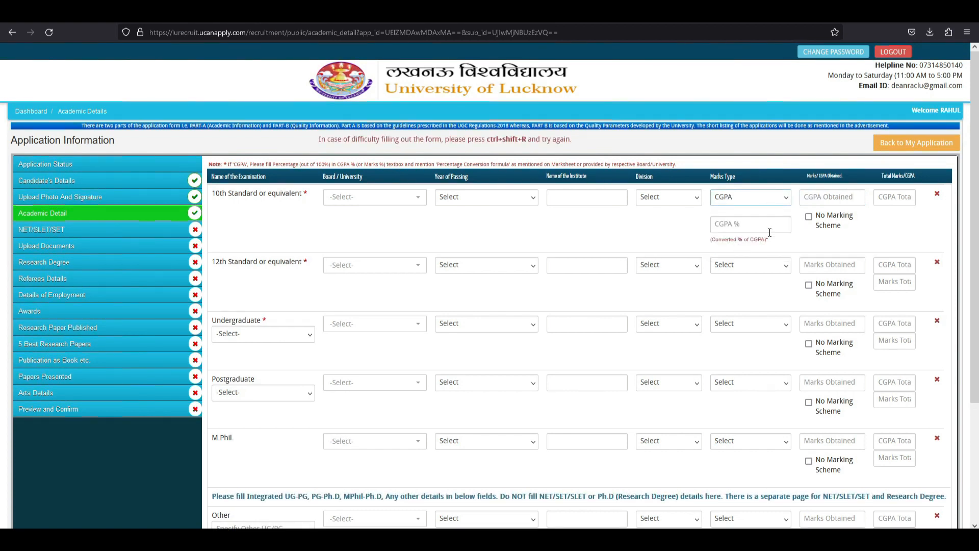
pyautogui.click(809, 217)
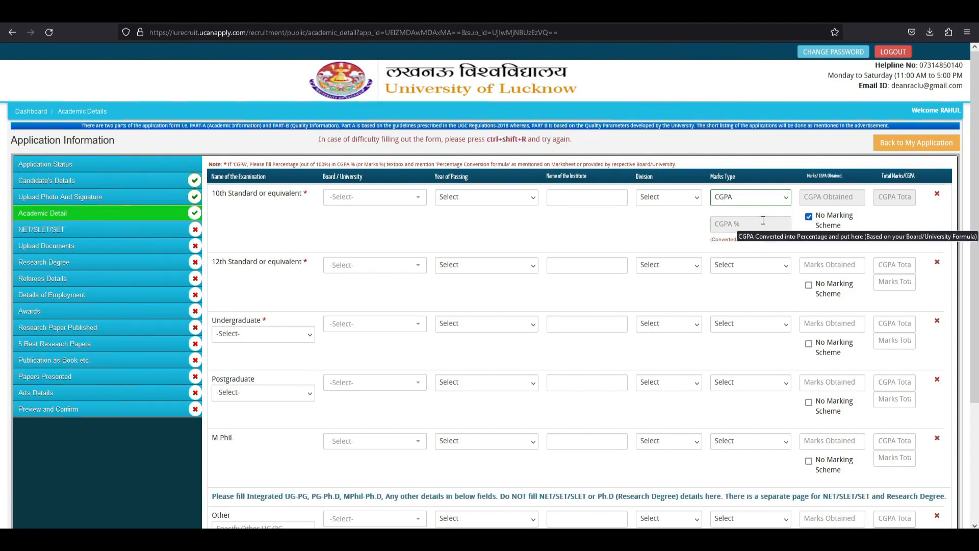
pyautogui.click(810, 218)
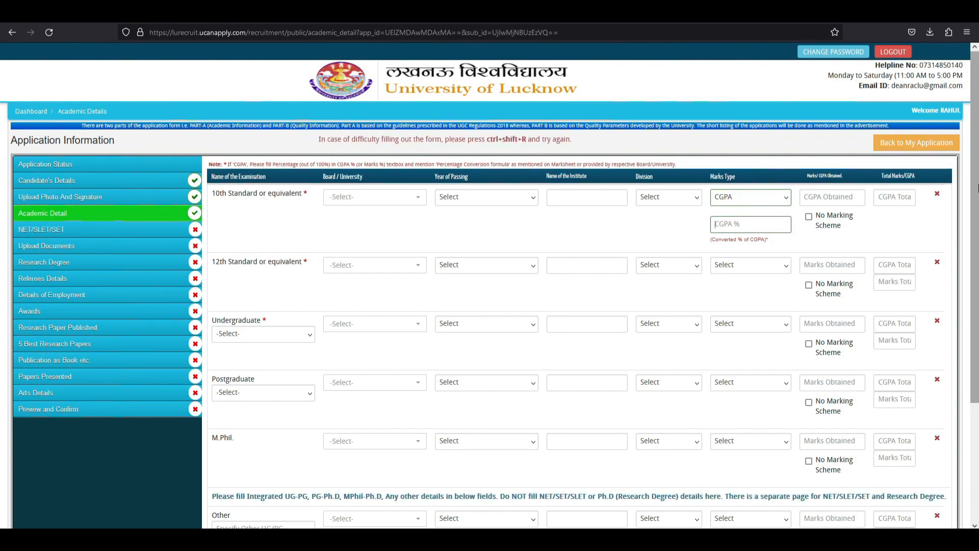
pyautogui.scroll(-1, 977, 232)
pyautogui.scroll(-1, 978, 232)
pyautogui.click(258, 286)
pyautogui.click(258, 286)
pyautogui.doubleClick(229, 335)
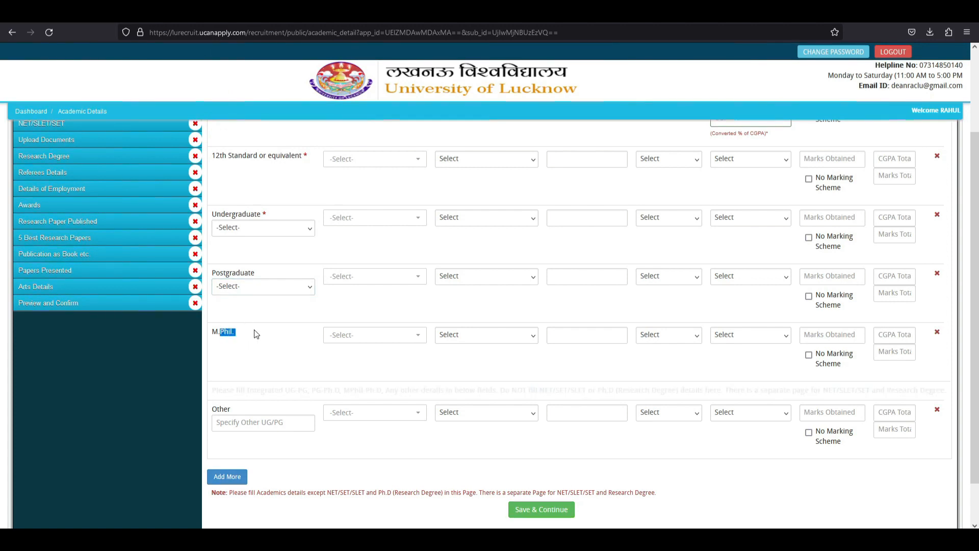
pyautogui.click(304, 343)
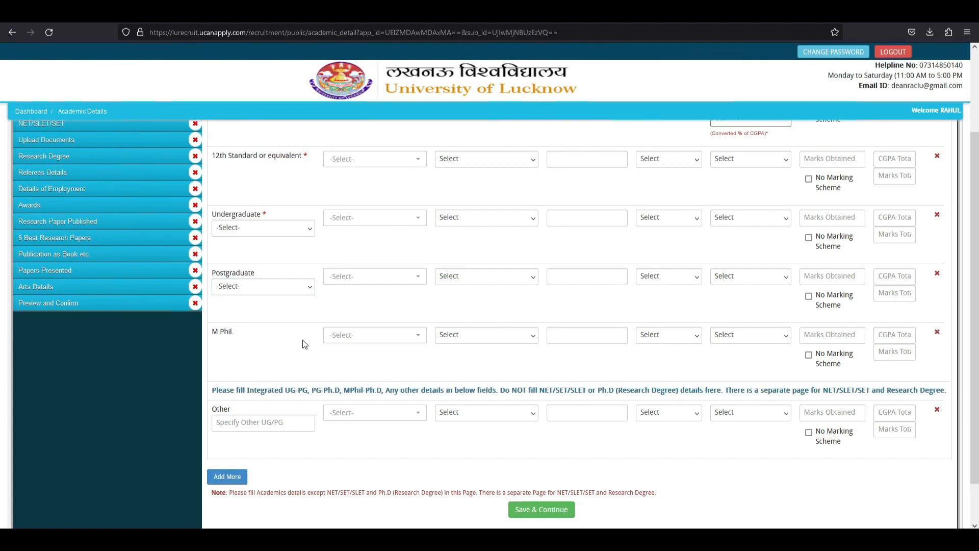
pyautogui.scroll(-1, 303, 342)
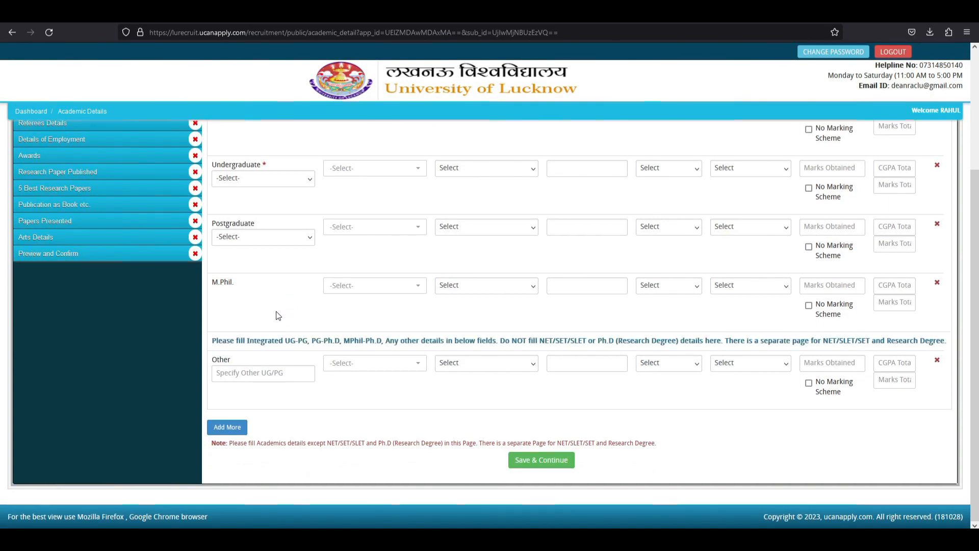
pyautogui.moveTo(219, 343); pyautogui.dragTo(713, 339)
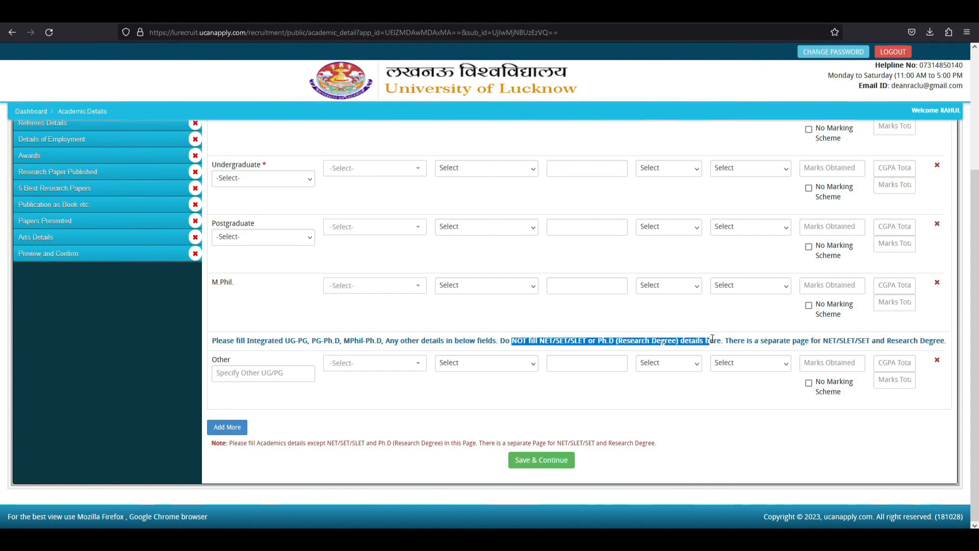
pyautogui.click(634, 334)
pyautogui.click(279, 380)
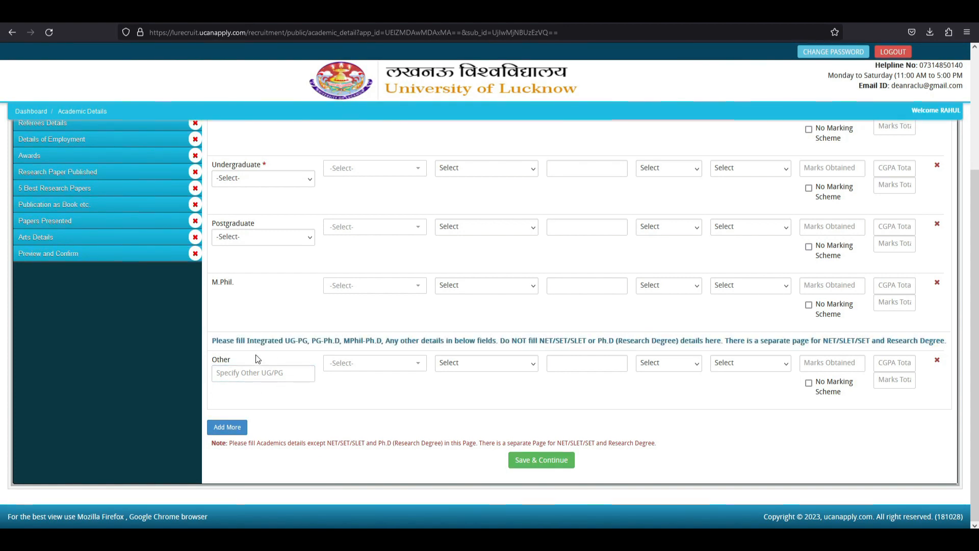
pyautogui.moveTo(218, 340); pyautogui.dragTo(419, 376)
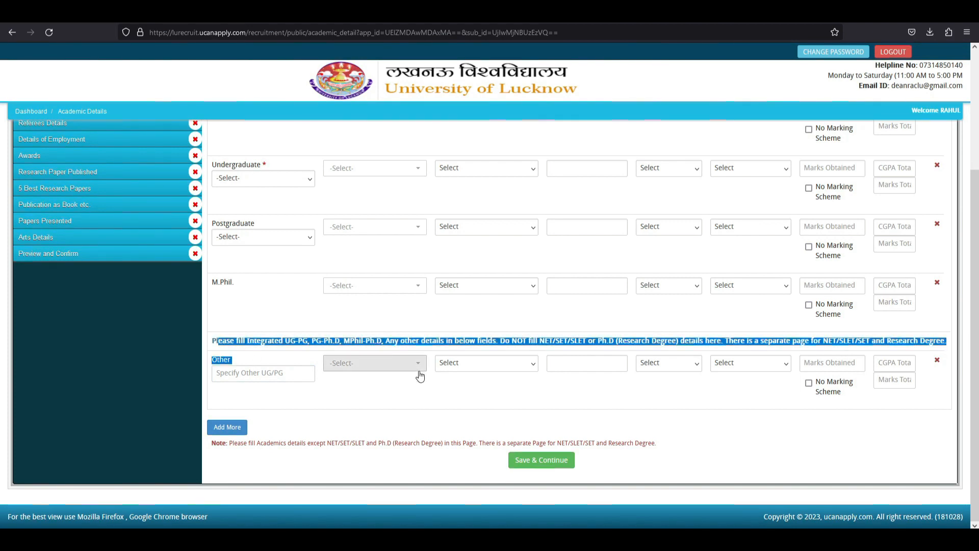
pyautogui.click(359, 320)
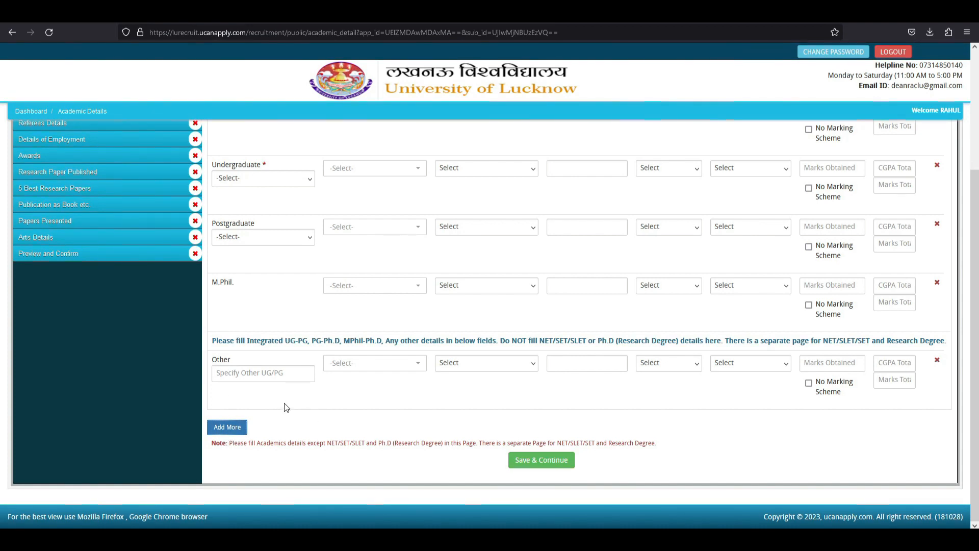
pyautogui.scroll(3, 286, 407)
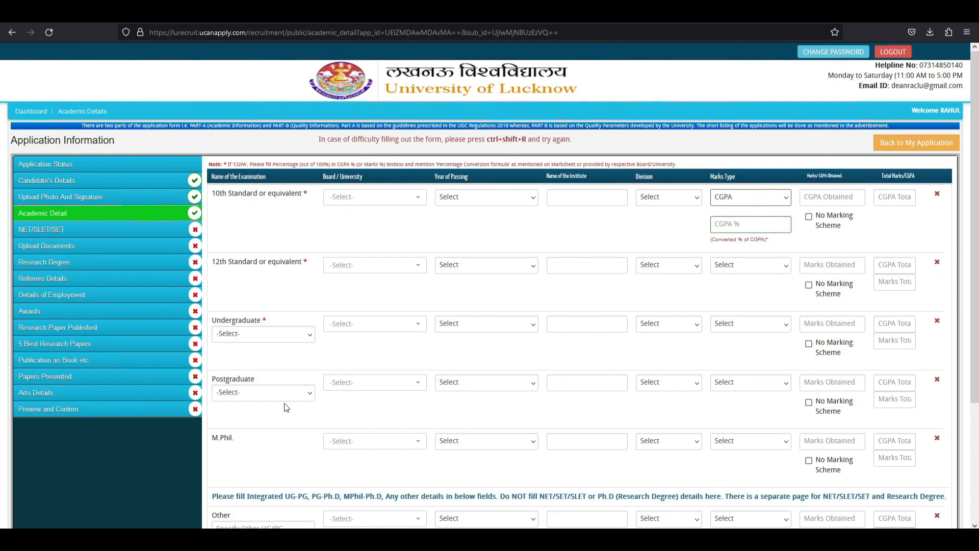
pyautogui.scroll(-3, 286, 407)
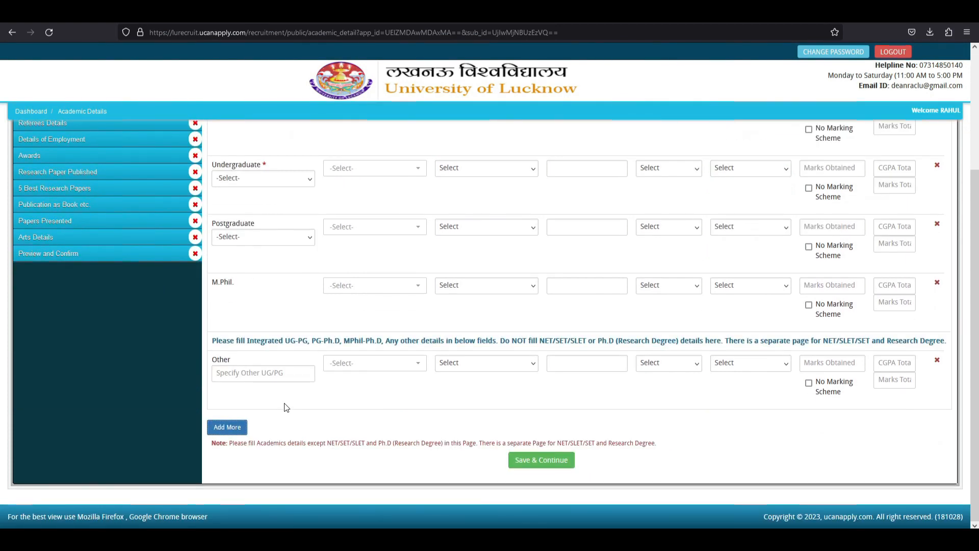
pyautogui.scroll(3, 286, 407)
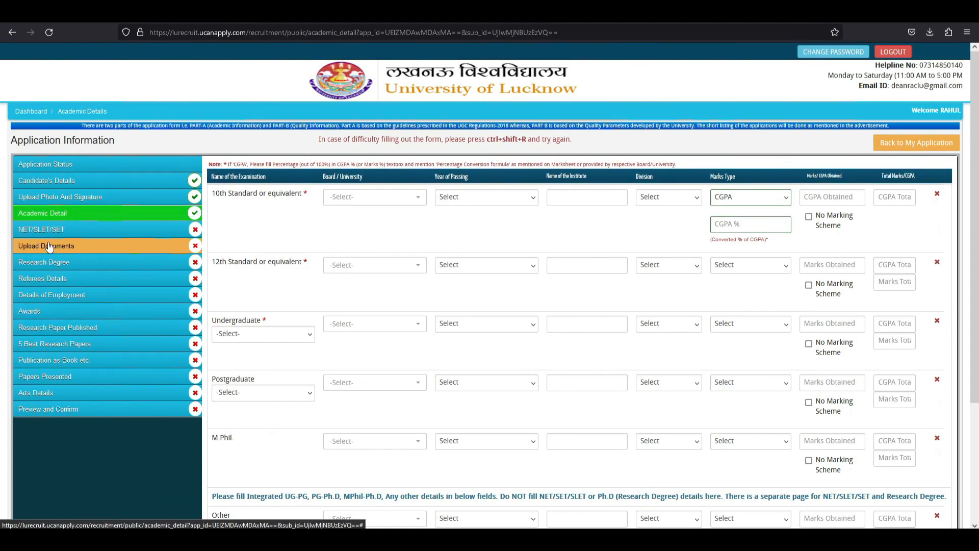
pyautogui.scroll(-3, 232, 371)
pyautogui.scroll(2, 232, 371)
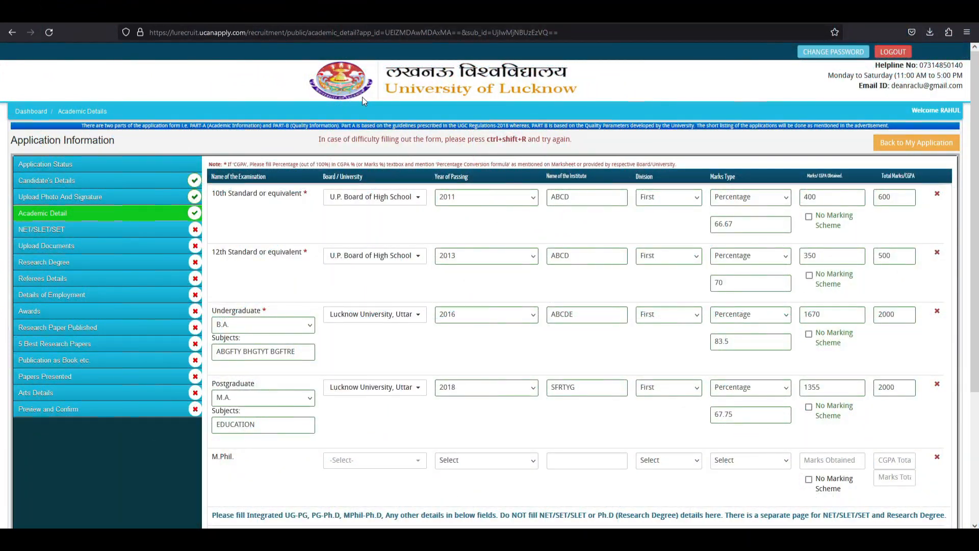
# Review the Undergraduate subjects entry, then submit the academic details for confirmation.
pyautogui.moveTo(303, 353); pyautogui.dragTo(220, 343)
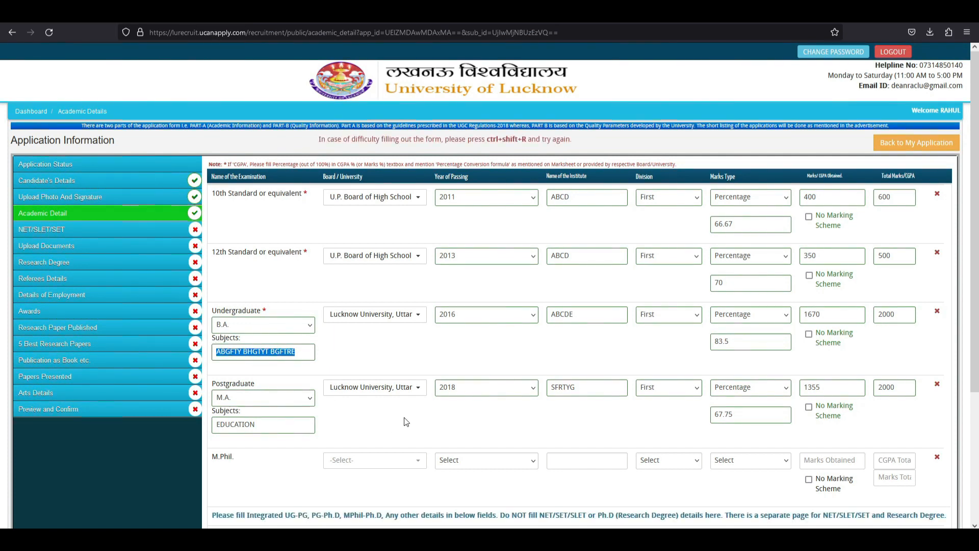
pyautogui.click(373, 359)
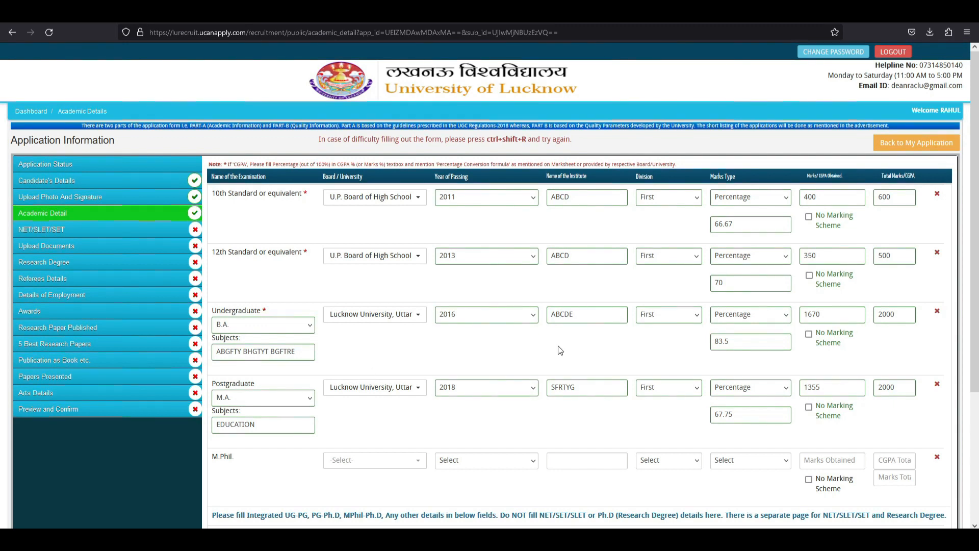
pyautogui.scroll(-3, 558, 346)
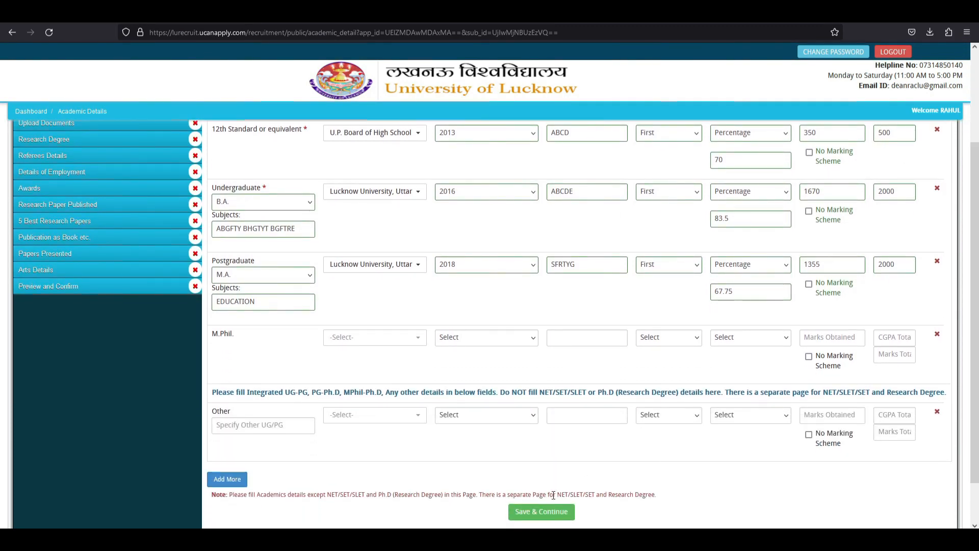
pyautogui.click(543, 507)
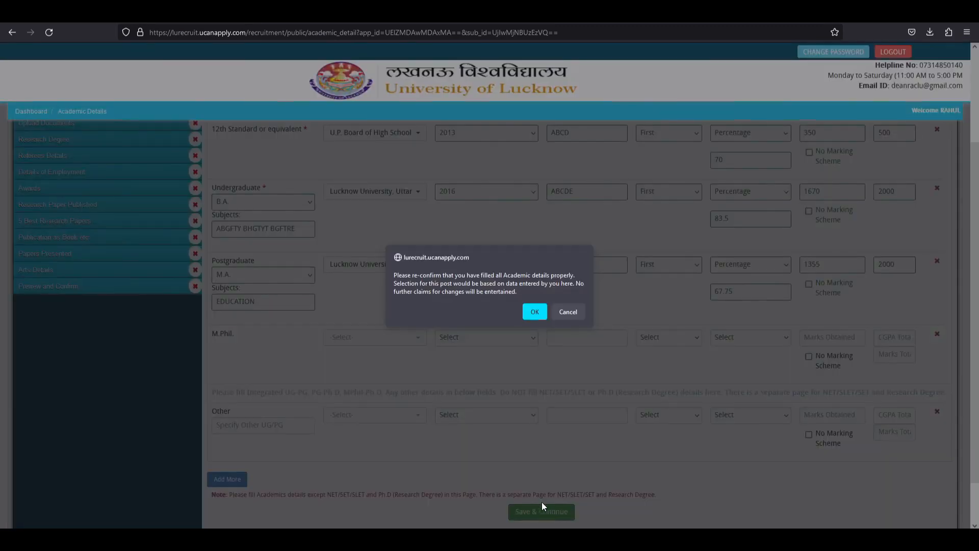
# Confirm the academic details, then choose NET (LS) with agency NTA.
pyautogui.click(535, 313)
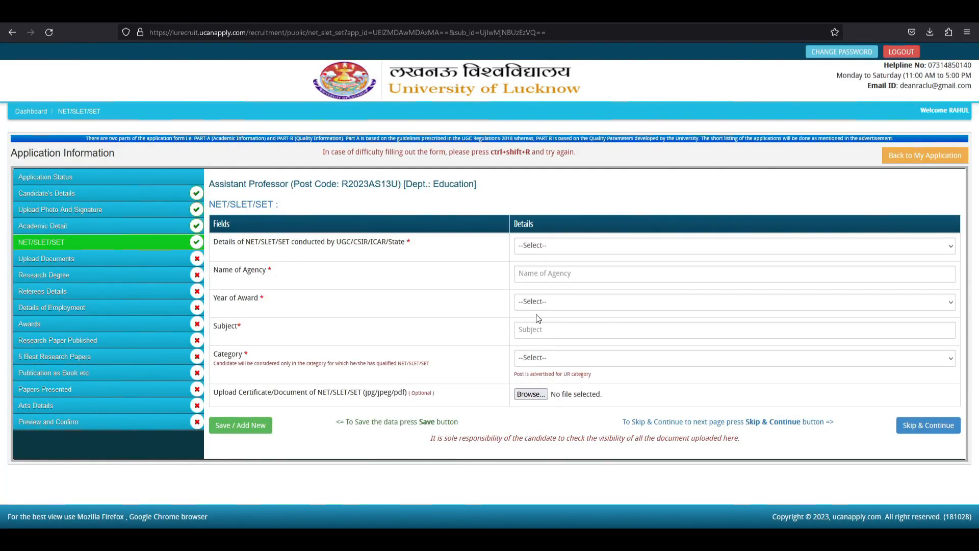
pyautogui.click(568, 246)
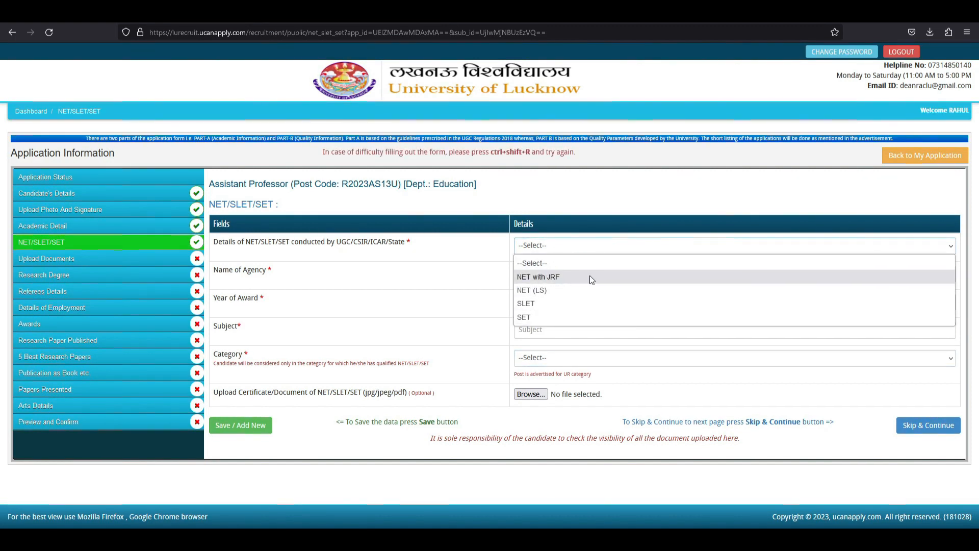
pyautogui.click(547, 294)
pyautogui.click(547, 277)
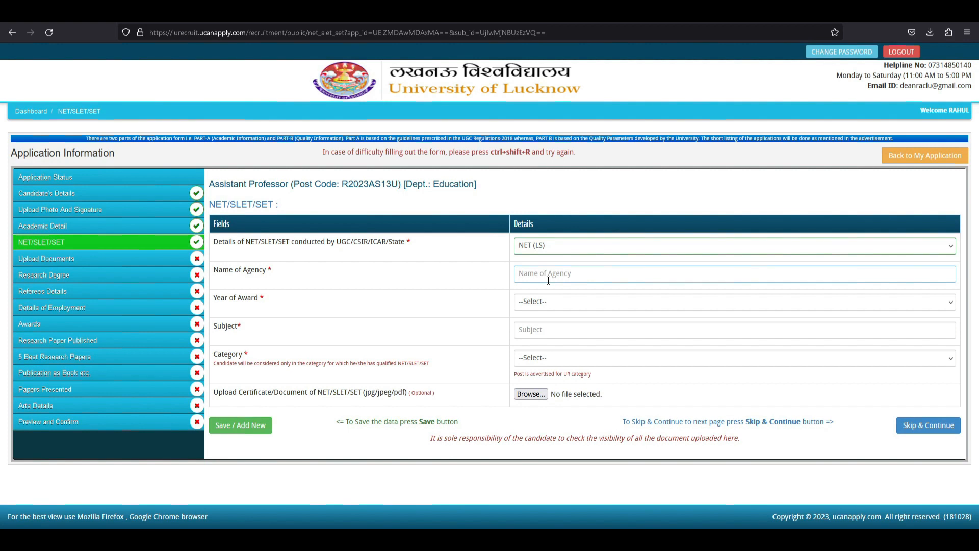
pyautogui.write('NTA')
# Set the NET year of award to 2017.
pyautogui.click(560, 305)
pyautogui.click(487, 302)
pyautogui.click(556, 301)
pyautogui.scroll(-10, 561, 182)
pyautogui.scroll(-2, 561, 182)
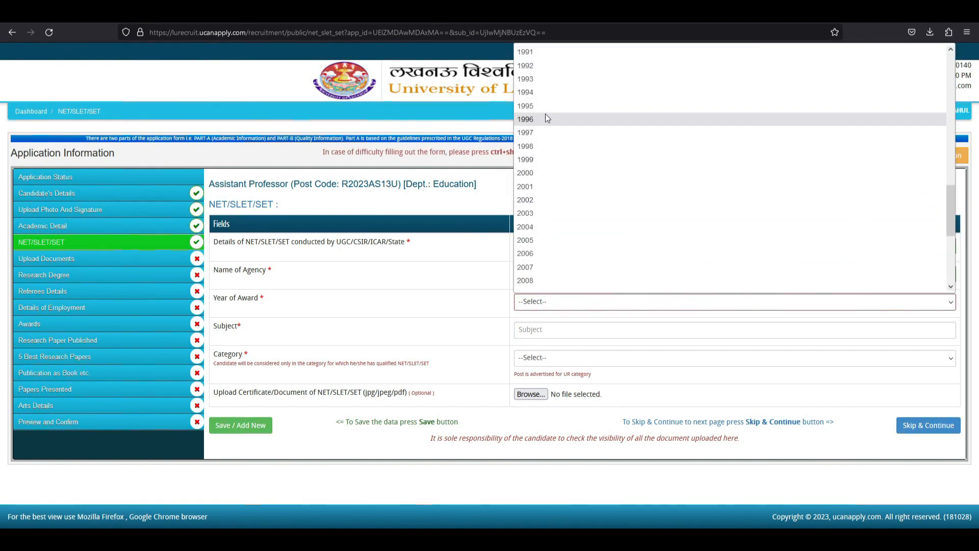
pyautogui.scroll(-2, 538, 214)
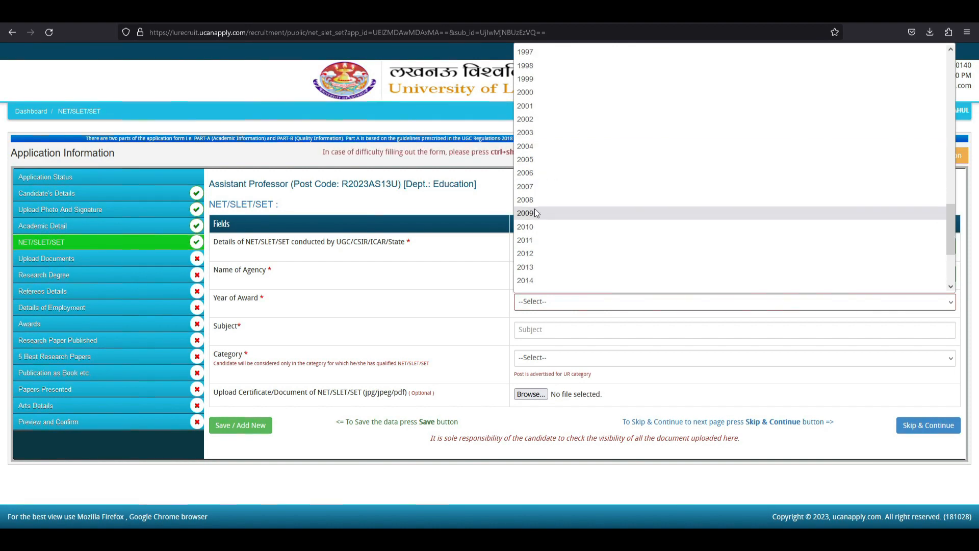
pyautogui.scroll(-2, 535, 238)
pyautogui.click(532, 241)
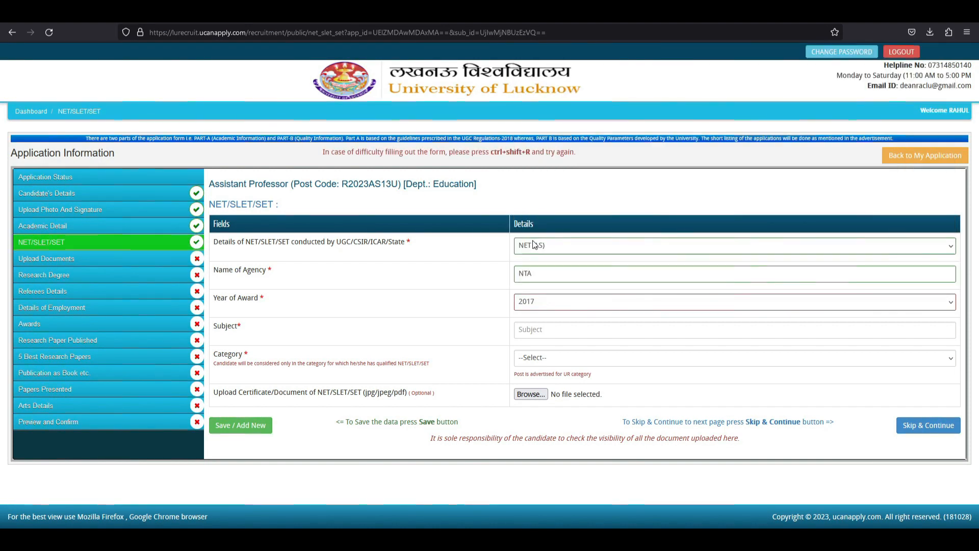
# Enter subject EDUCATION and category GENERAL, noting the certificate upload requirement.
pyautogui.click(547, 333)
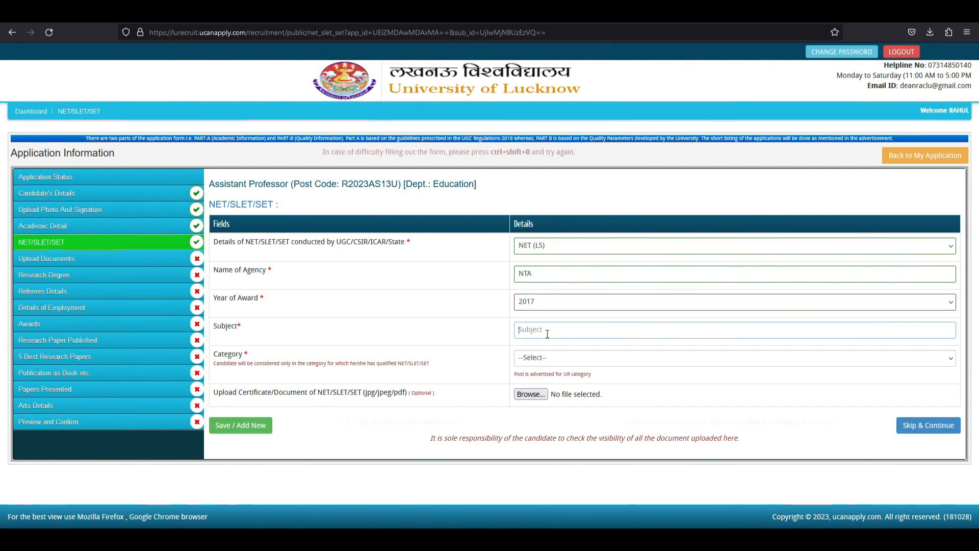
pyautogui.write('EDUCATION')
pyautogui.click(546, 355)
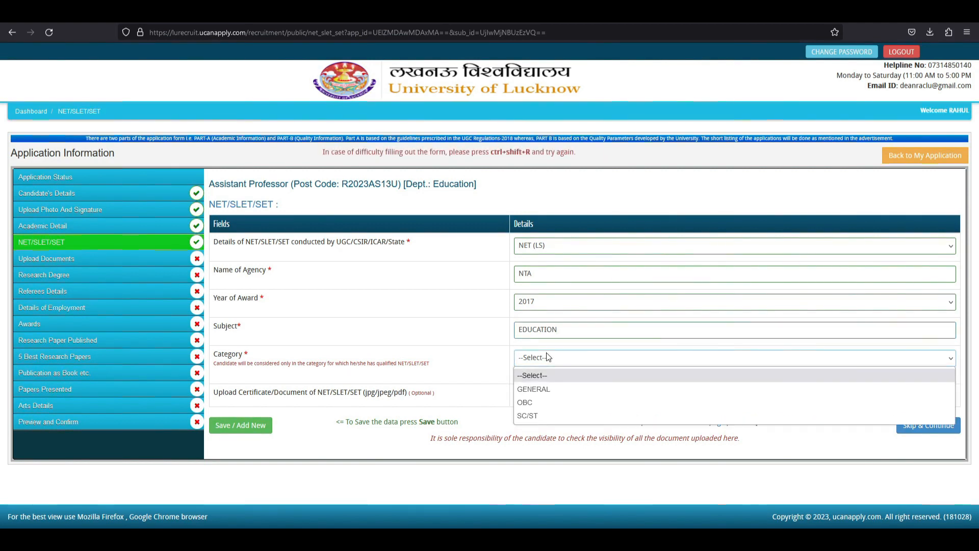
pyautogui.click(544, 390)
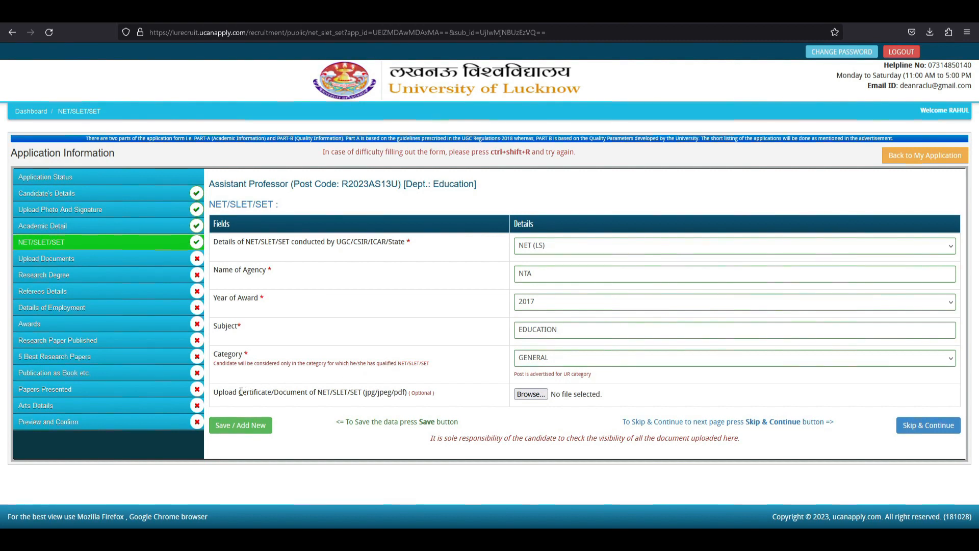
pyautogui.moveTo(214, 392); pyautogui.dragTo(407, 391)
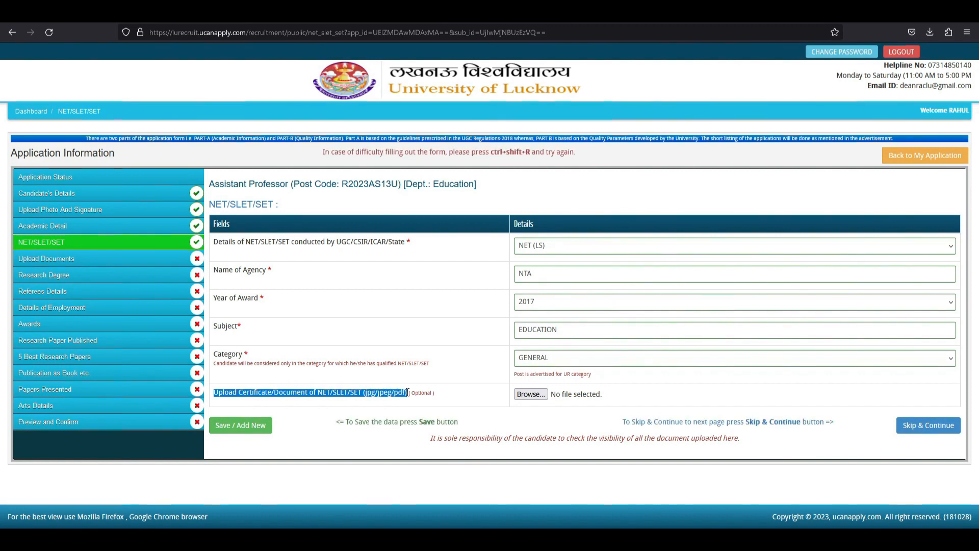
pyautogui.click(407, 391)
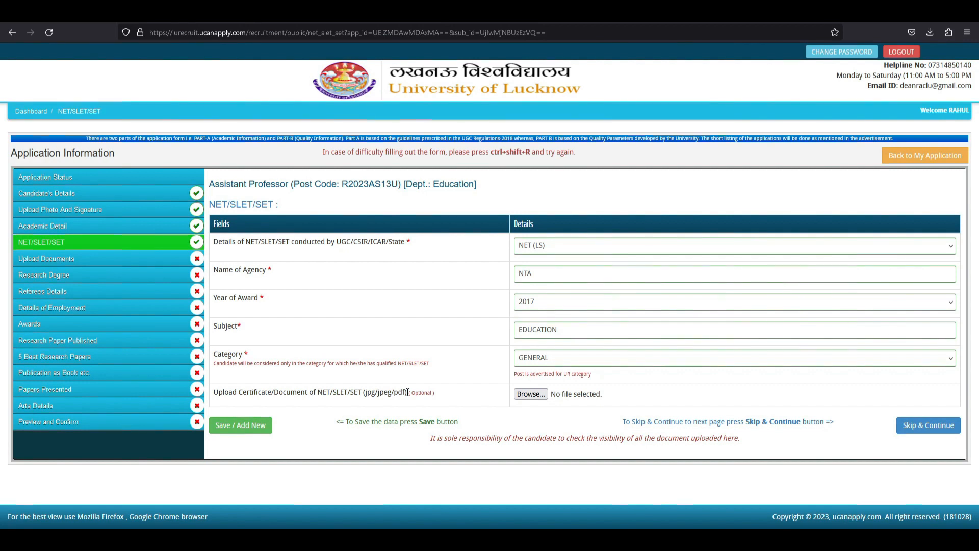
# Attach the first Downloads image as the NET certificate and save the NET (LS) entry.
pyautogui.click(542, 395)
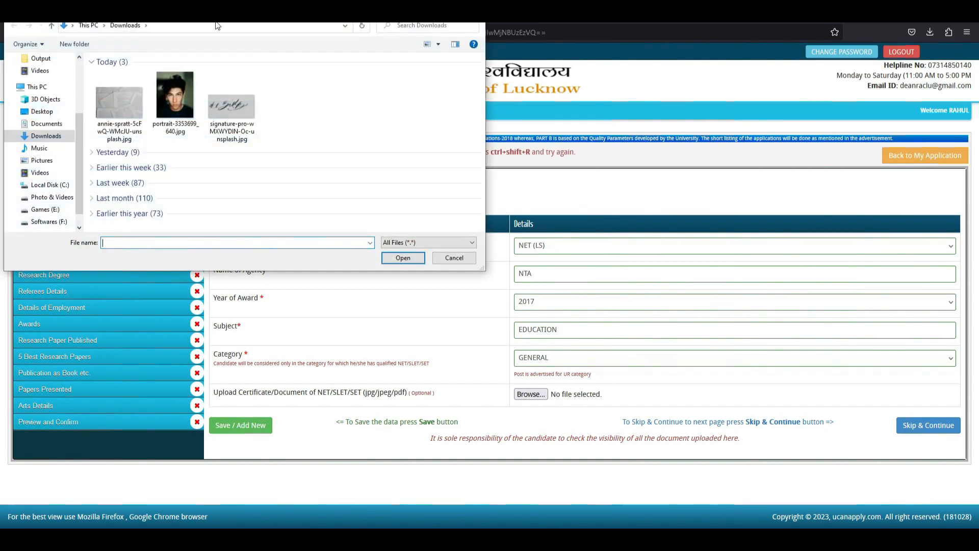
pyautogui.click(131, 99)
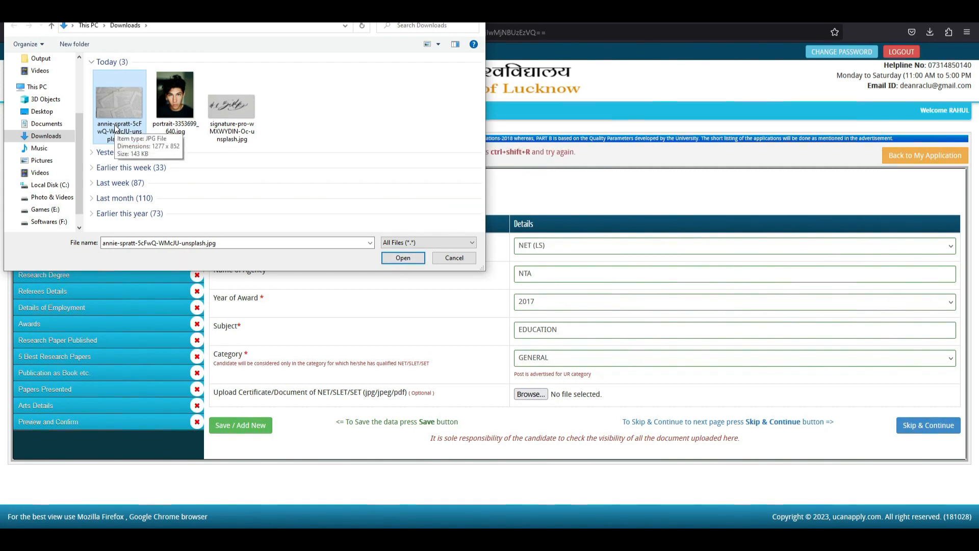
pyautogui.click(403, 258)
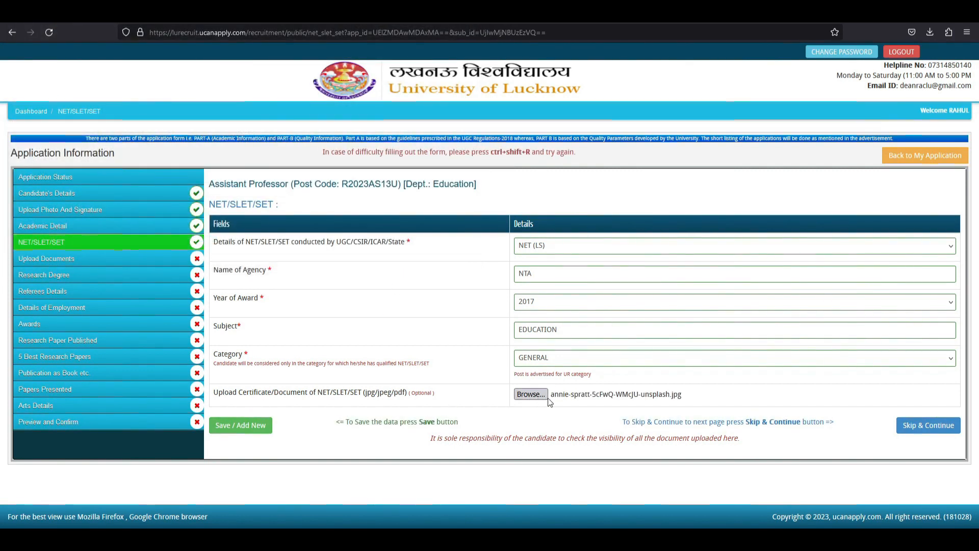
pyautogui.click(235, 433)
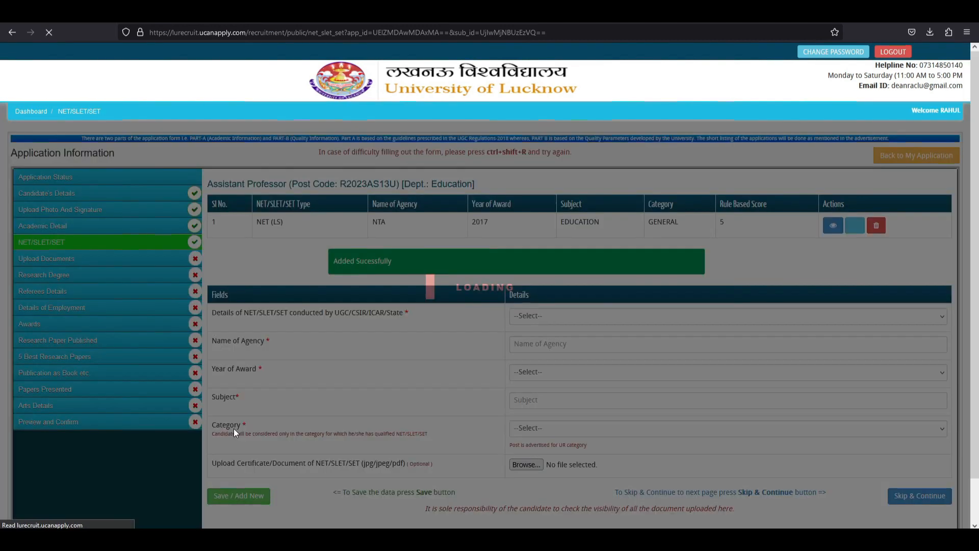
# Check the saved NET (LS) row with score 5 and glance over the qualification types list.
pyautogui.scroll(-1, 312, 375)
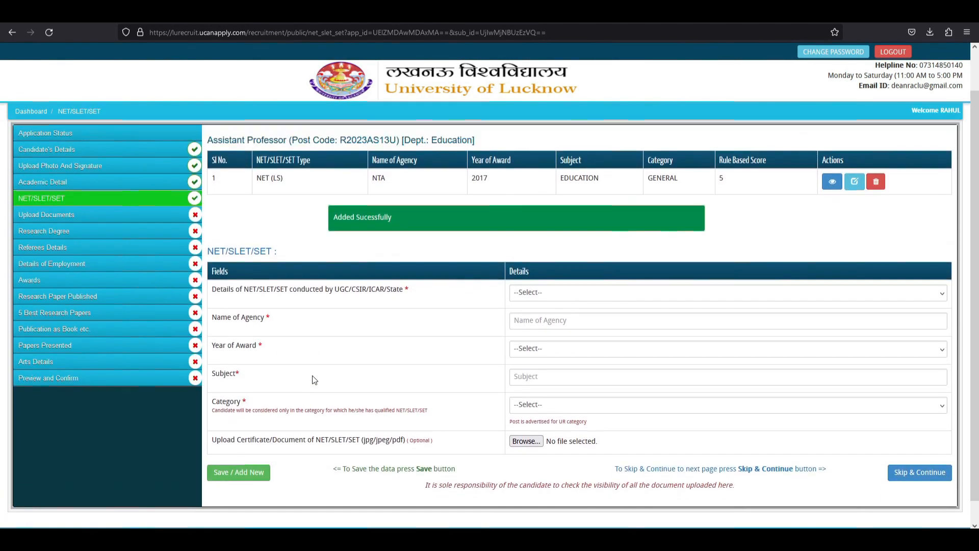
pyautogui.scroll(1, 312, 375)
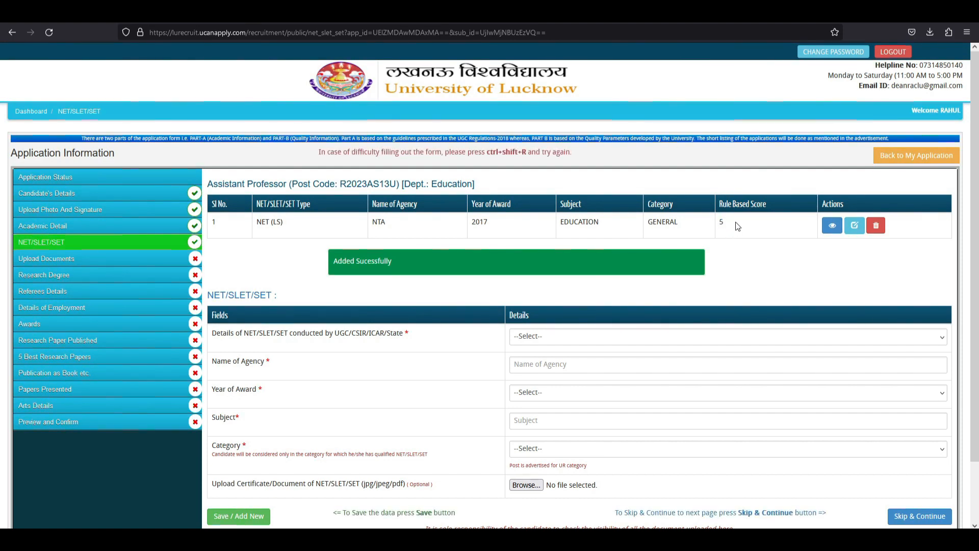
pyautogui.scroll(-2, 735, 226)
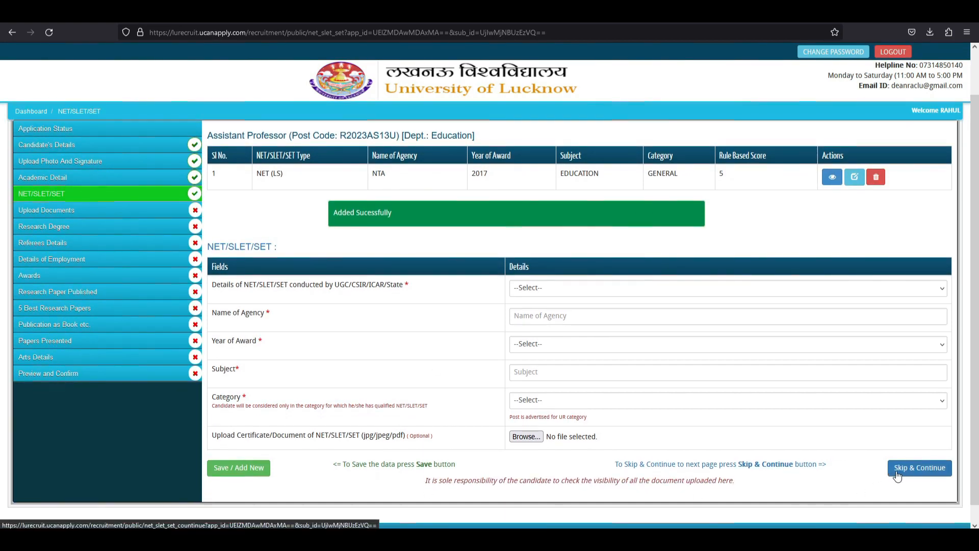
pyautogui.moveTo(255, 174); pyautogui.dragTo(644, 176)
pyautogui.click(700, 207)
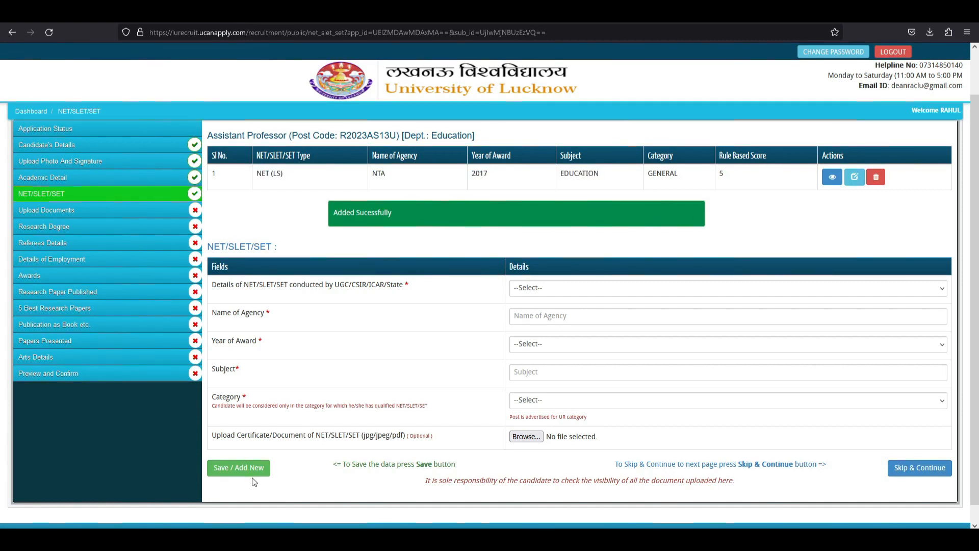
pyautogui.click(525, 288)
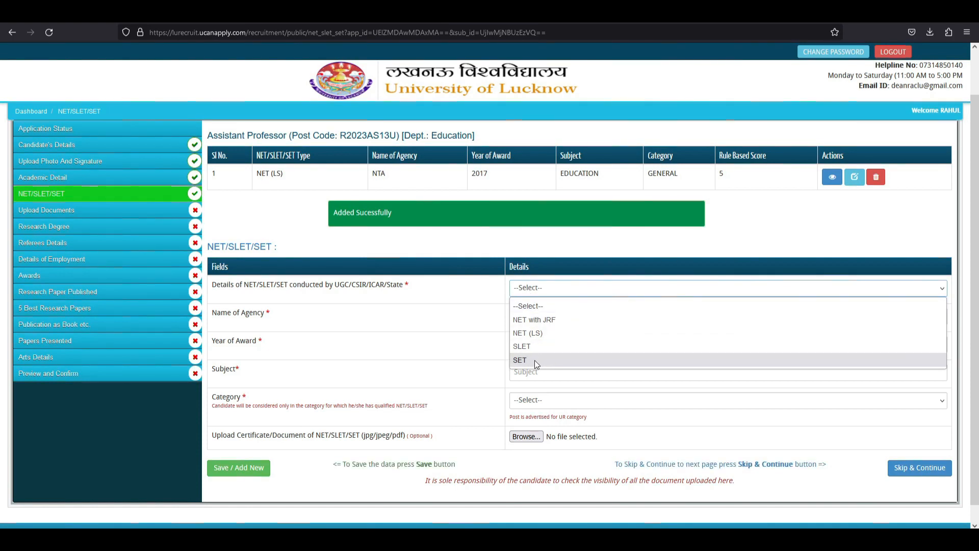
pyautogui.click(457, 303)
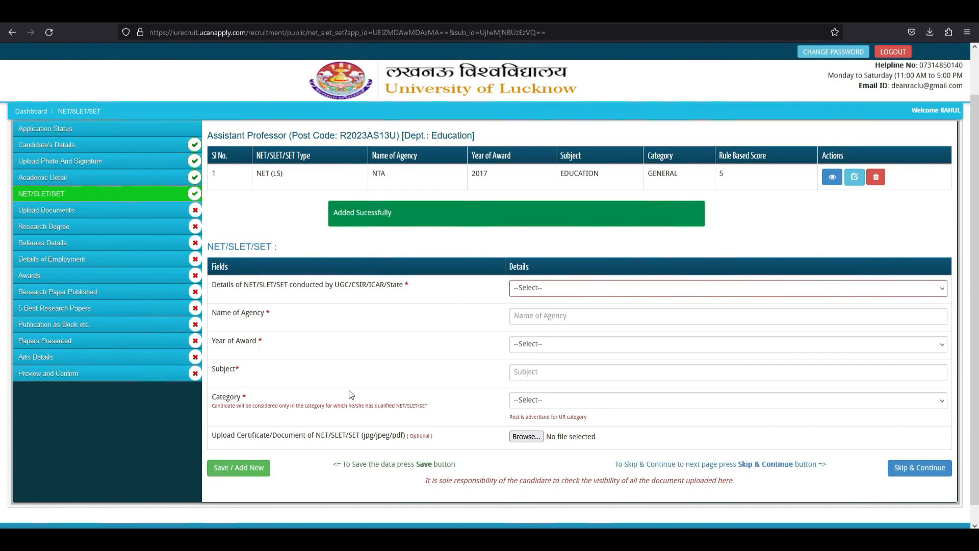
# Go to Upload Documents and review the required marksheet and certificate entries.
pyautogui.click(909, 473)
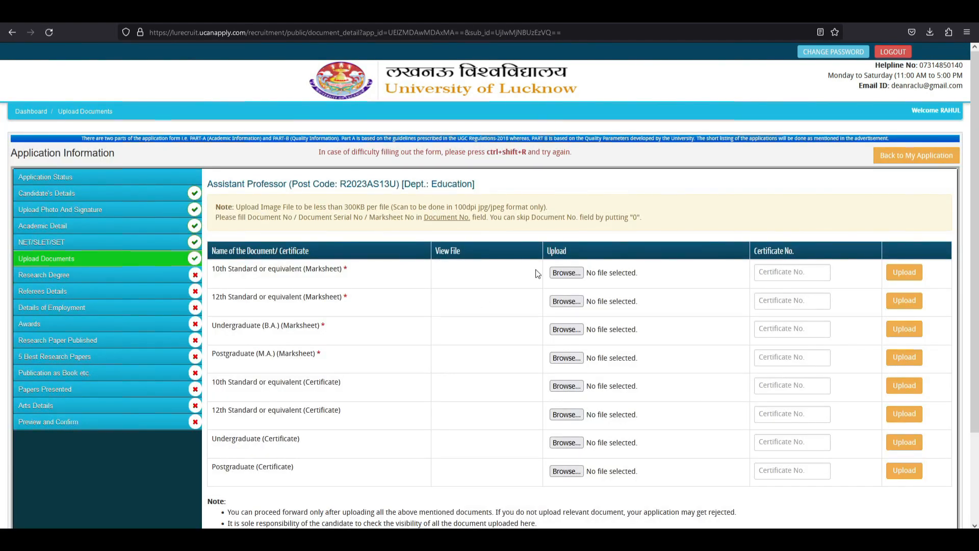
pyautogui.scroll(-1, 760, 245)
pyautogui.moveTo(238, 244); pyautogui.dragTo(299, 245)
pyautogui.moveTo(252, 273); pyautogui.dragTo(289, 273)
pyautogui.moveTo(254, 301); pyautogui.dragTo(306, 300)
pyautogui.moveTo(247, 329); pyautogui.dragTo(321, 329)
pyautogui.moveTo(242, 357); pyautogui.dragTo(328, 360)
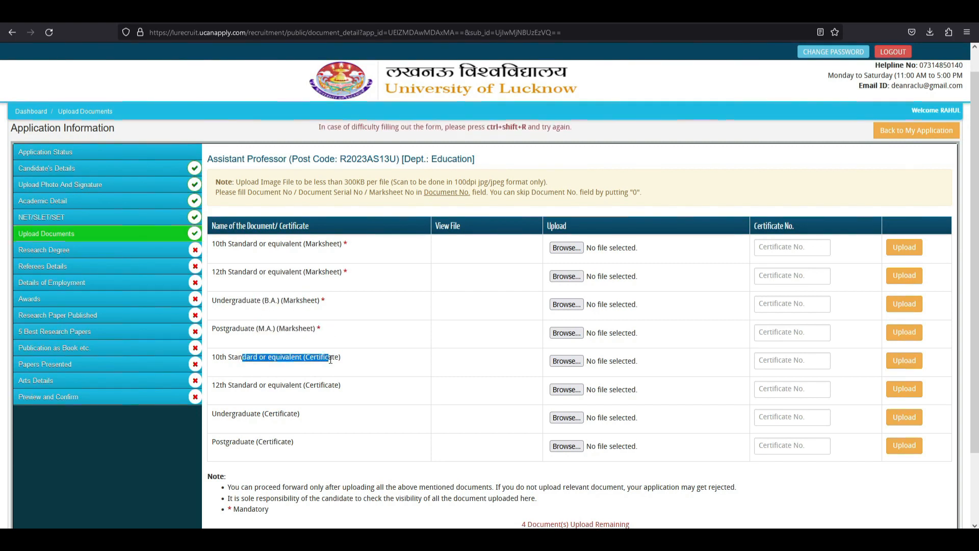
pyautogui.moveTo(235, 389); pyautogui.dragTo(343, 383)
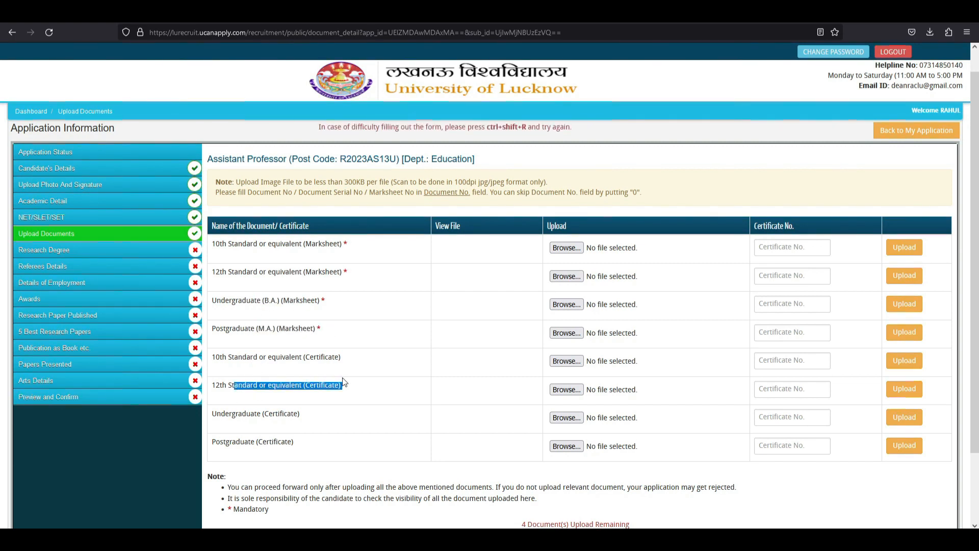
pyautogui.moveTo(304, 246); pyautogui.dragTo(355, 248)
pyautogui.moveTo(312, 274); pyautogui.dragTo(363, 289)
pyautogui.moveTo(307, 352); pyautogui.dragTo(343, 357)
pyautogui.moveTo(290, 385); pyautogui.dragTo(355, 403)
pyautogui.moveTo(239, 414); pyautogui.dragTo(302, 415)
pyautogui.moveTo(257, 441); pyautogui.dragTo(211, 442)
pyautogui.moveTo(275, 301); pyautogui.dragTo(321, 300)
pyautogui.moveTo(288, 328); pyautogui.dragTo(323, 326)
pyautogui.click(386, 302)
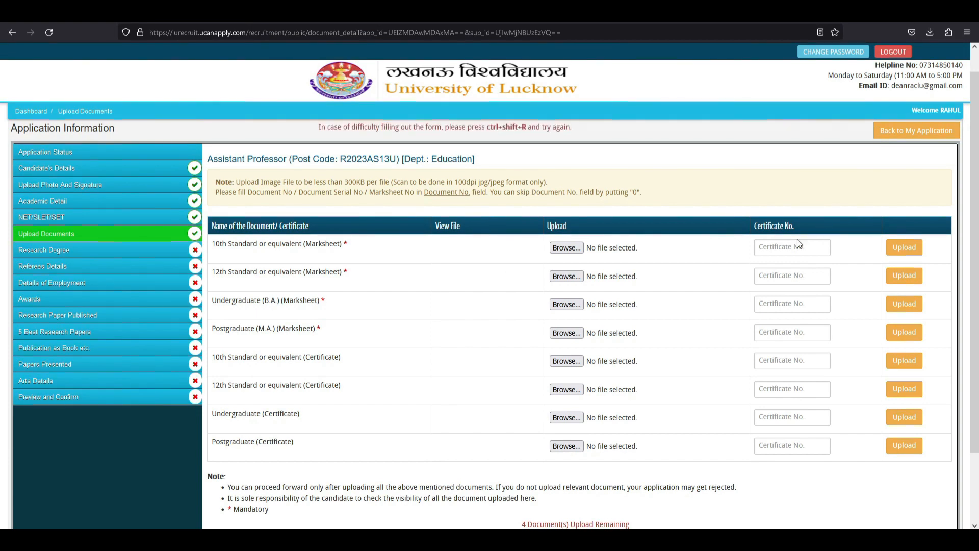
# Upload the 10th Standard marksheet image with certificate number 123456.
pyautogui.click(783, 335)
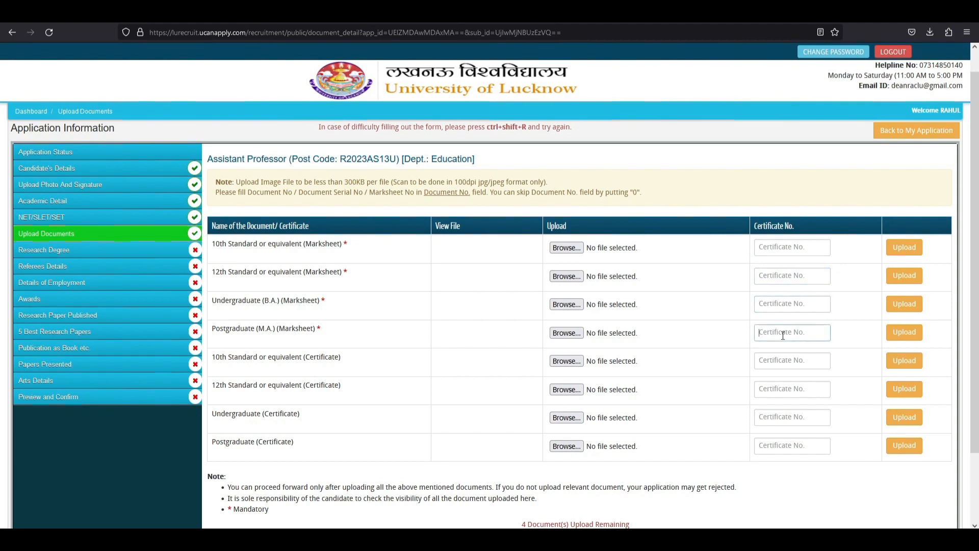
pyautogui.click(782, 445)
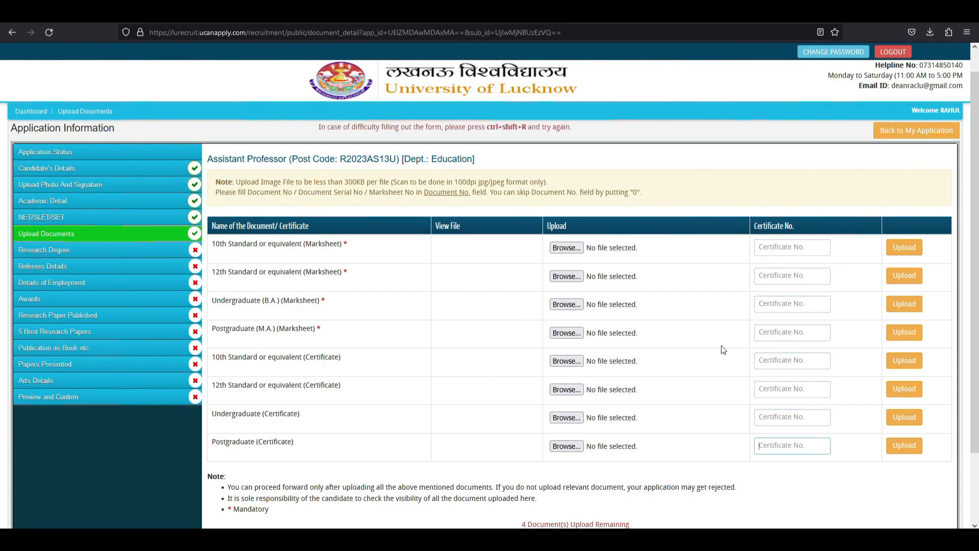
pyautogui.click(576, 247)
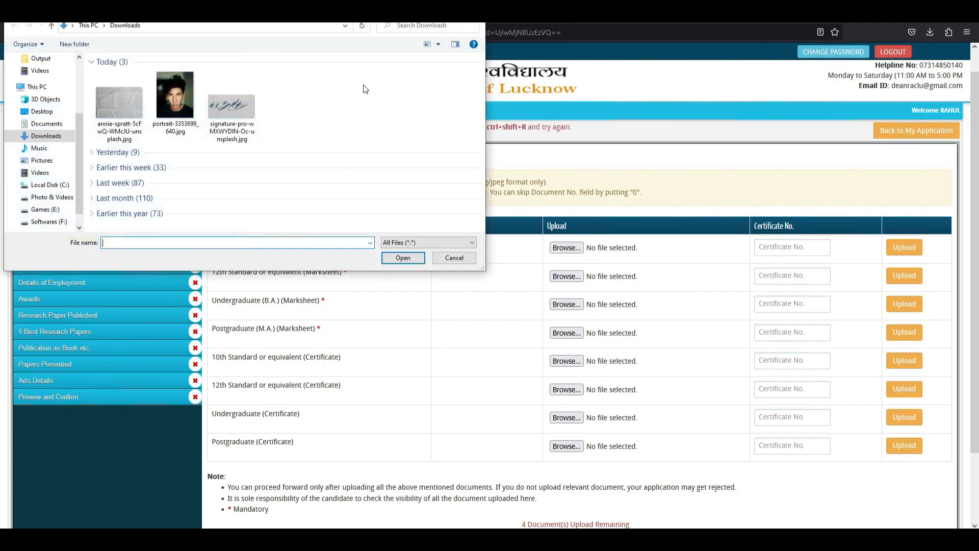
pyautogui.click(124, 108)
pyautogui.click(403, 257)
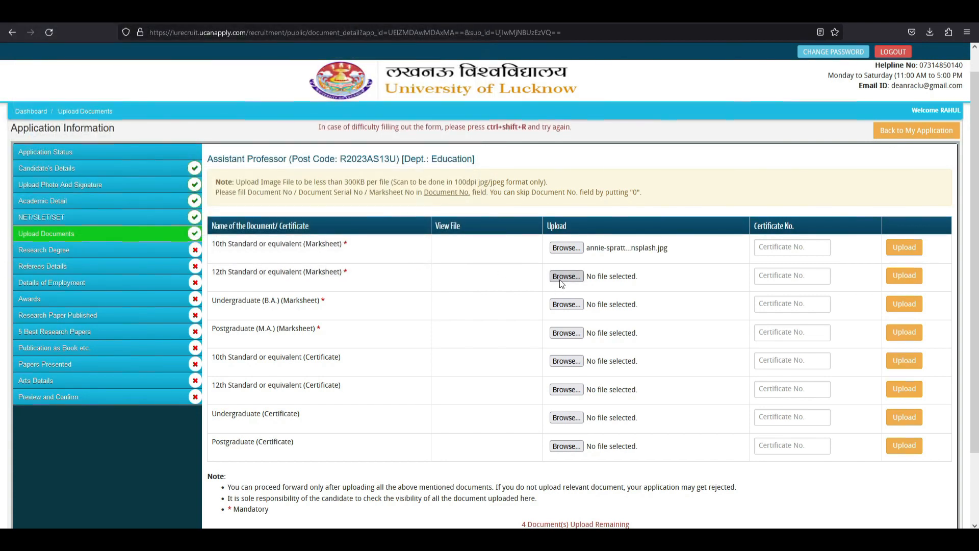
pyautogui.write('123456')
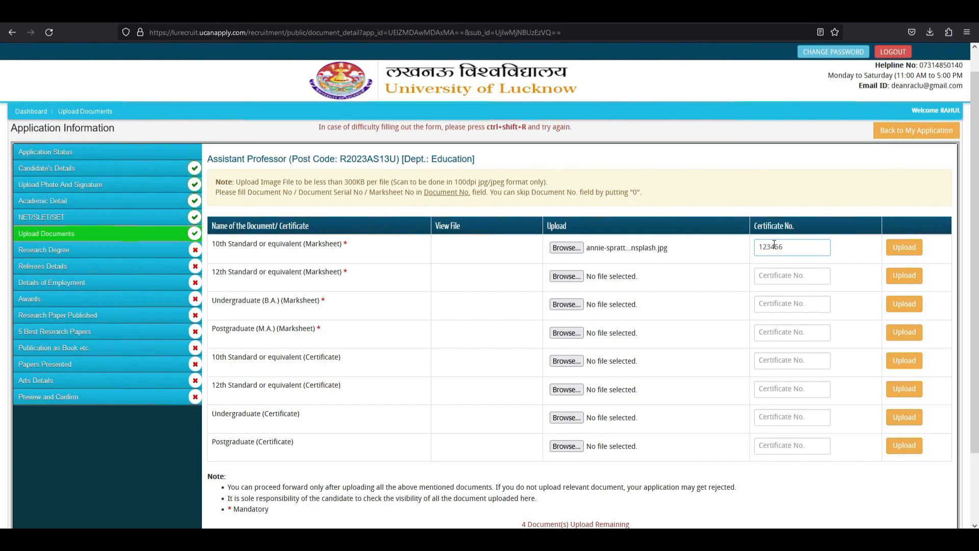
pyautogui.click(903, 247)
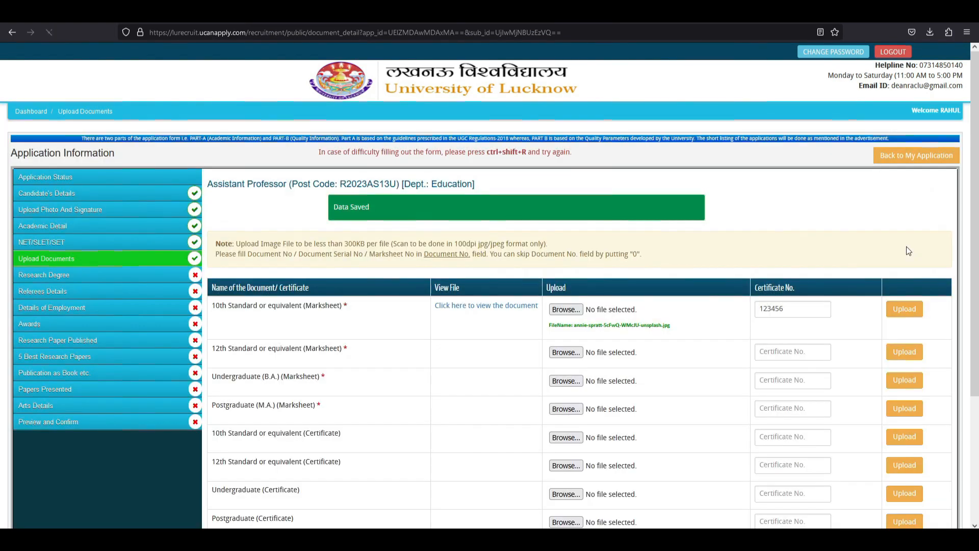
# Upload the 12th Standard marksheet image with certificate number 1234567.
pyautogui.scroll(-1, 677, 320)
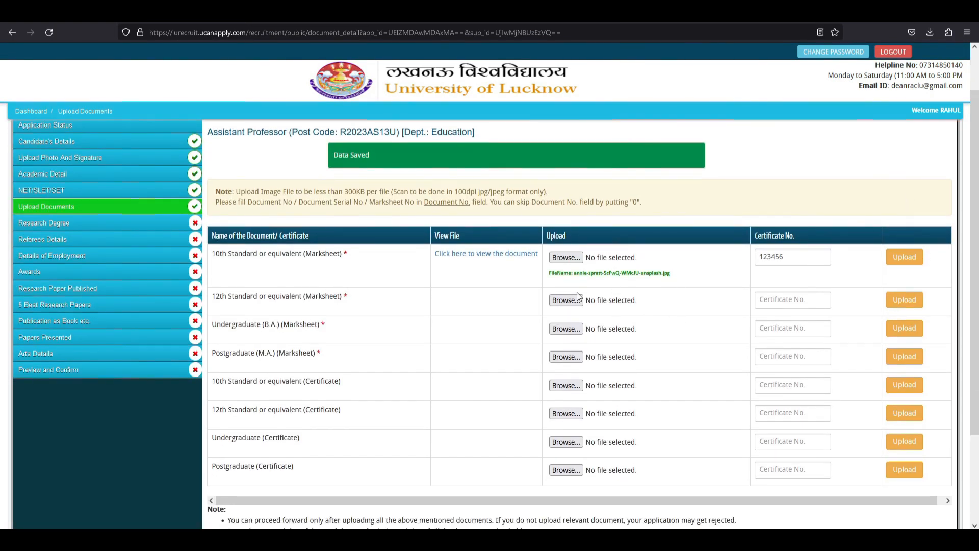
pyautogui.click(573, 300)
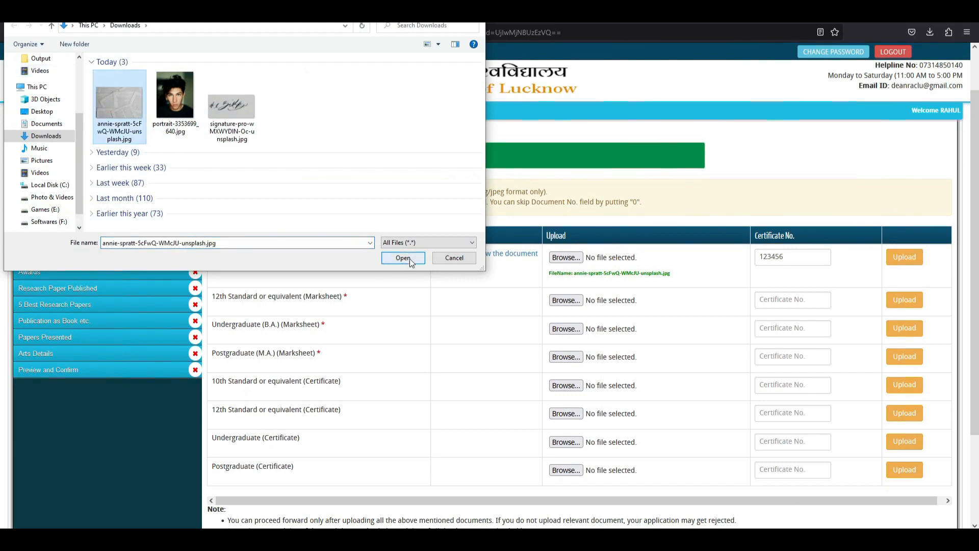
pyautogui.click(402, 258)
pyautogui.click(772, 300)
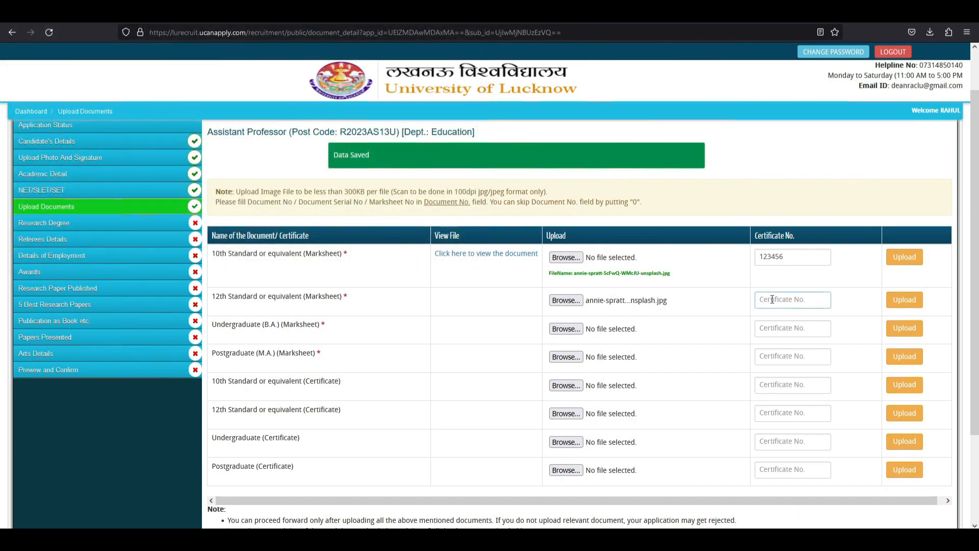
pyautogui.write('1234567')
pyautogui.click(905, 300)
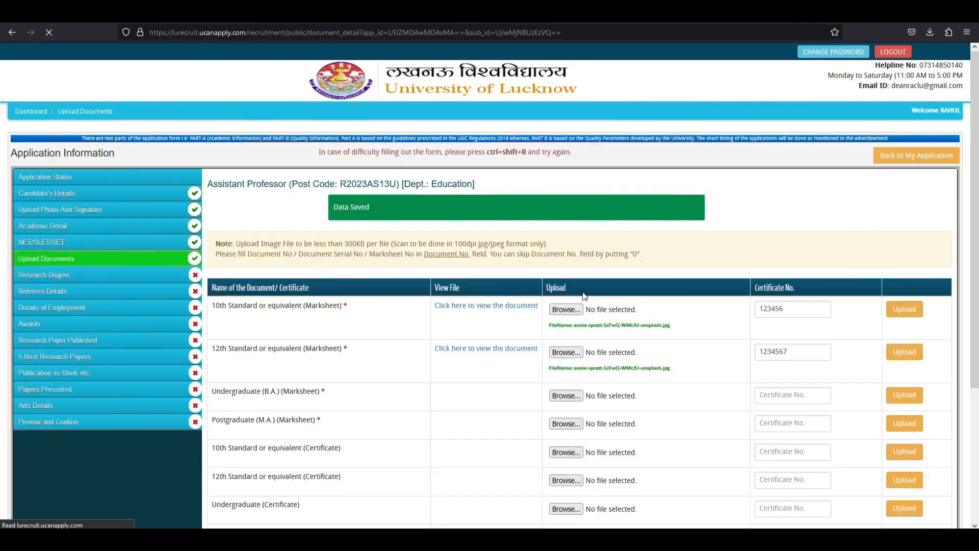
# Attach the scanned Downloads image to the B.A. marksheet row.
pyautogui.click(566, 344)
pyautogui.click(123, 99)
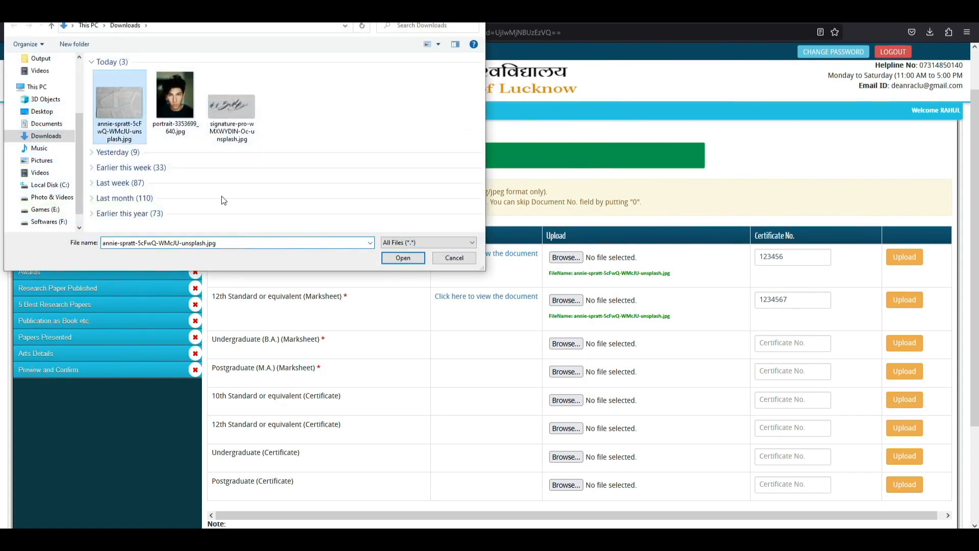
pyautogui.click(400, 258)
pyautogui.click(792, 345)
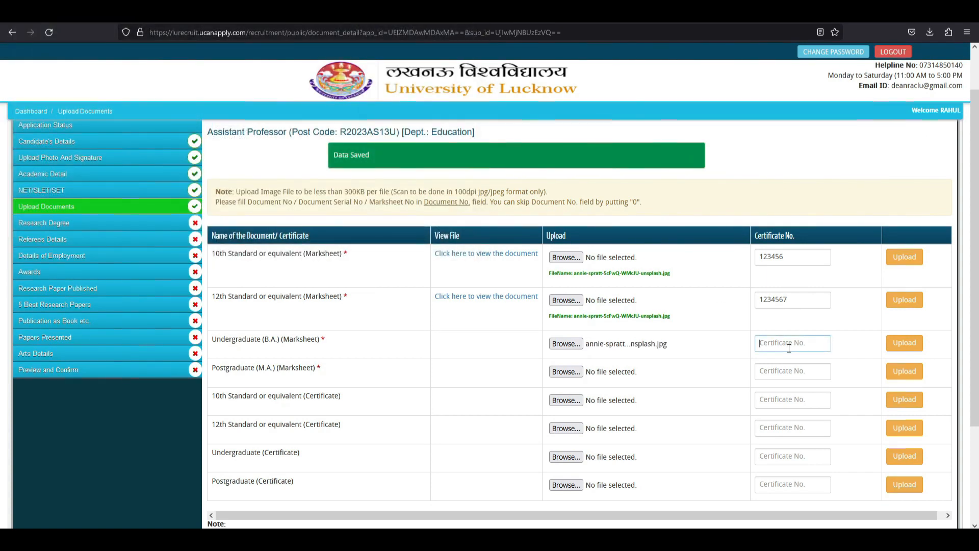
# Enter 789 as the B.A. certificate number and review the uploaded document rows.
pyautogui.write('78945')
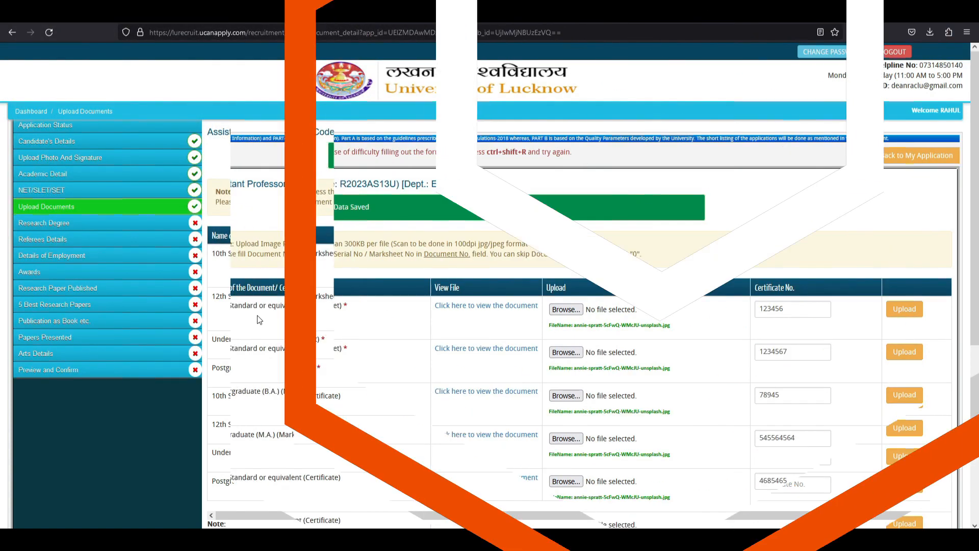
pyautogui.scroll(-5, 257, 315)
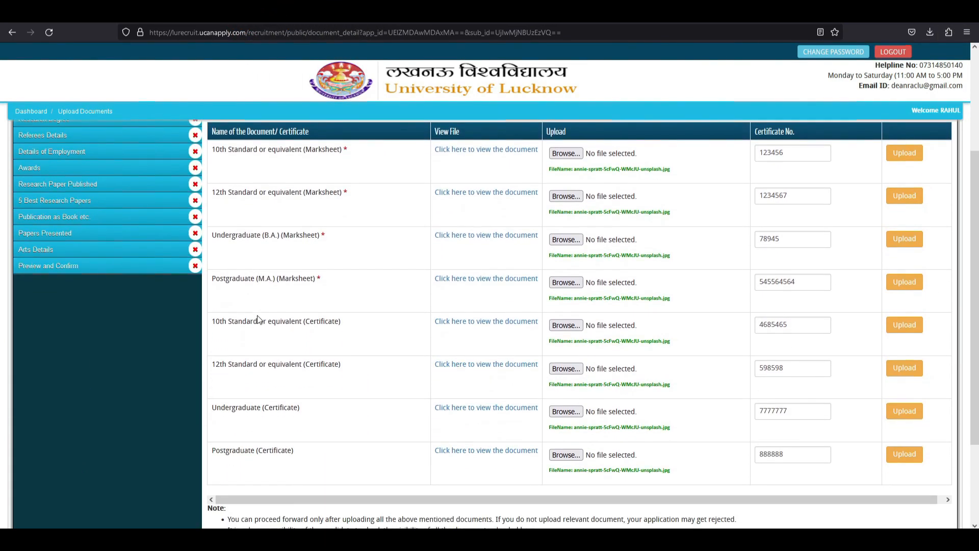
pyautogui.moveTo(221, 148); pyautogui.dragTo(341, 150)
pyautogui.moveTo(257, 194); pyautogui.dragTo(349, 196)
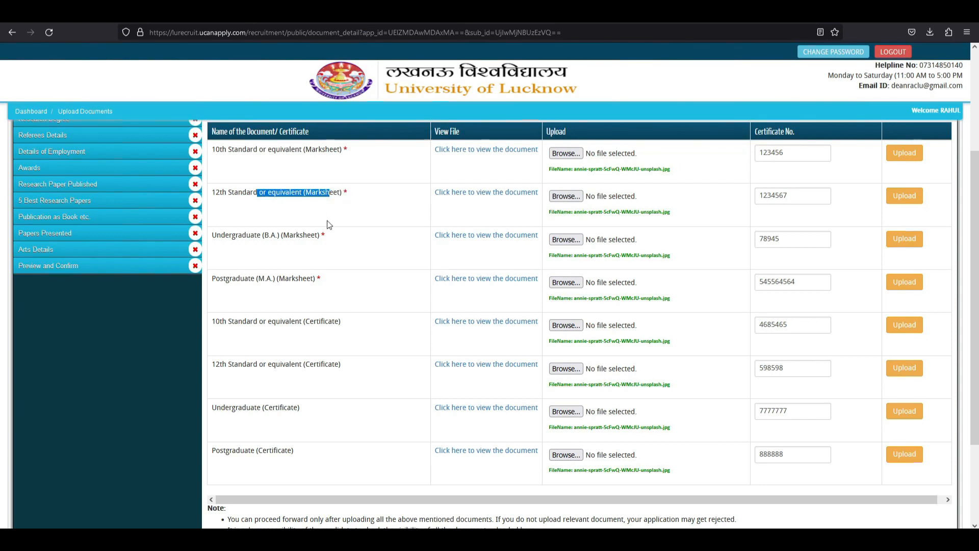
pyautogui.moveTo(326, 236); pyautogui.dragTo(279, 236)
pyautogui.moveTo(326, 277); pyautogui.dragTo(270, 278)
pyautogui.click(270, 277)
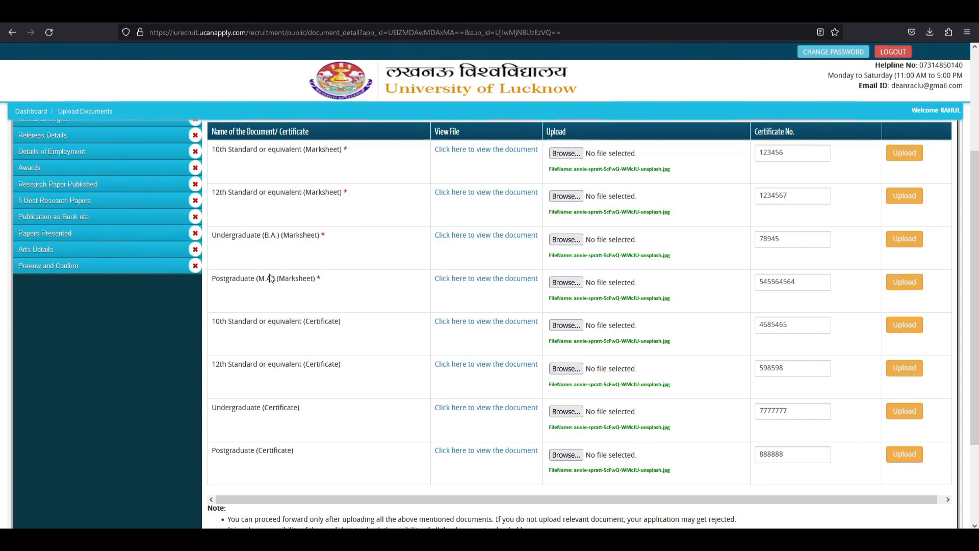
pyautogui.moveTo(234, 321); pyautogui.dragTo(305, 424)
pyautogui.click(311, 397)
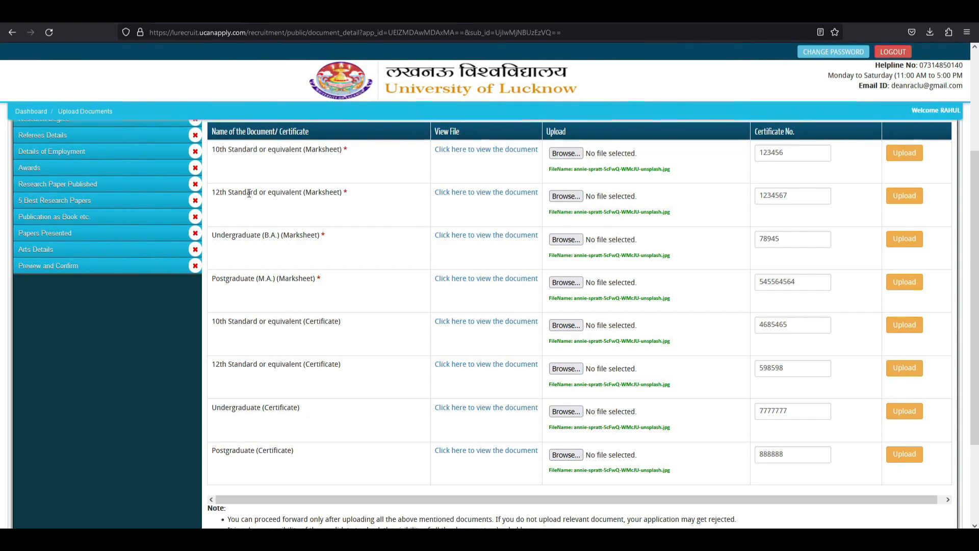
# Recheck the marksheet rows, then Save & Continue to the Research Degree page.
pyautogui.moveTo(222, 154); pyautogui.dragTo(319, 153)
pyautogui.moveTo(263, 193); pyautogui.dragTo(327, 215)
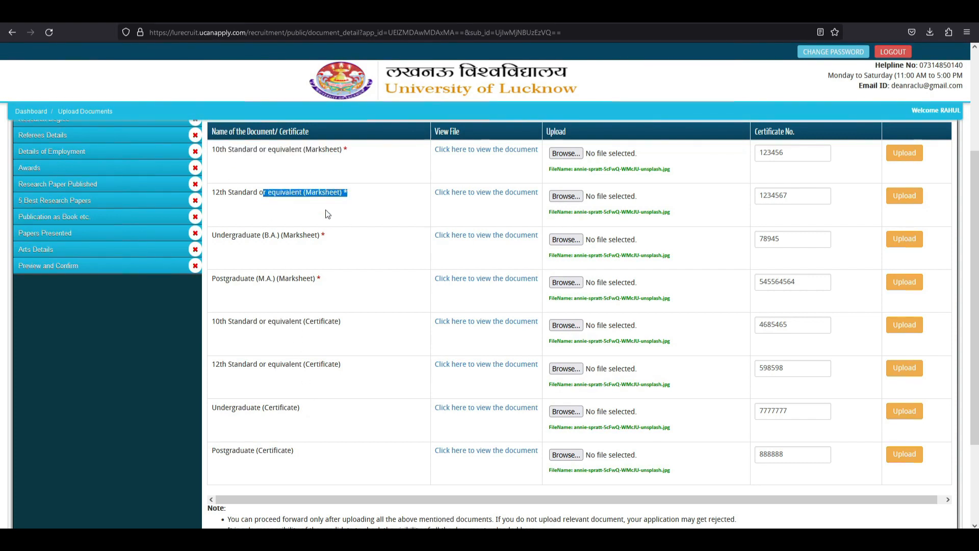
pyautogui.moveTo(250, 234); pyautogui.dragTo(327, 236)
pyautogui.moveTo(244, 279); pyautogui.dragTo(342, 276)
pyautogui.click(337, 300)
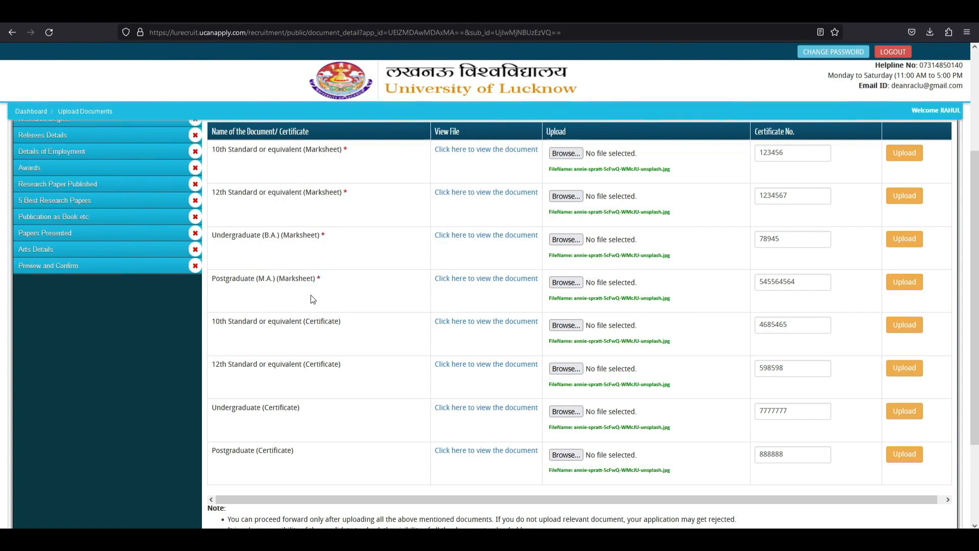
pyautogui.scroll(-2, 357, 293)
pyautogui.scroll(-2, 502, 343)
pyautogui.click(558, 455)
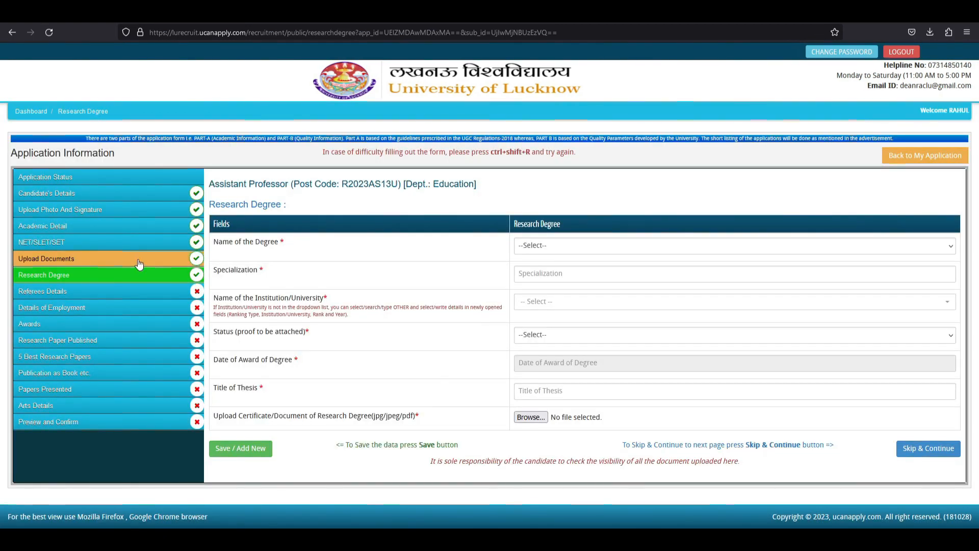
# Set the research degree name to Doctorate and look at the Specialization field.
pyautogui.click(590, 243)
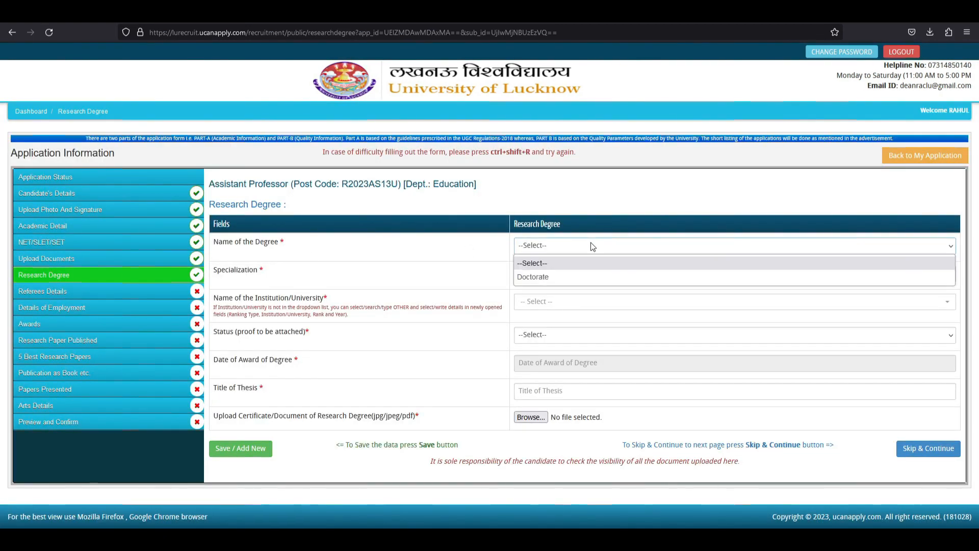
pyautogui.click(458, 263)
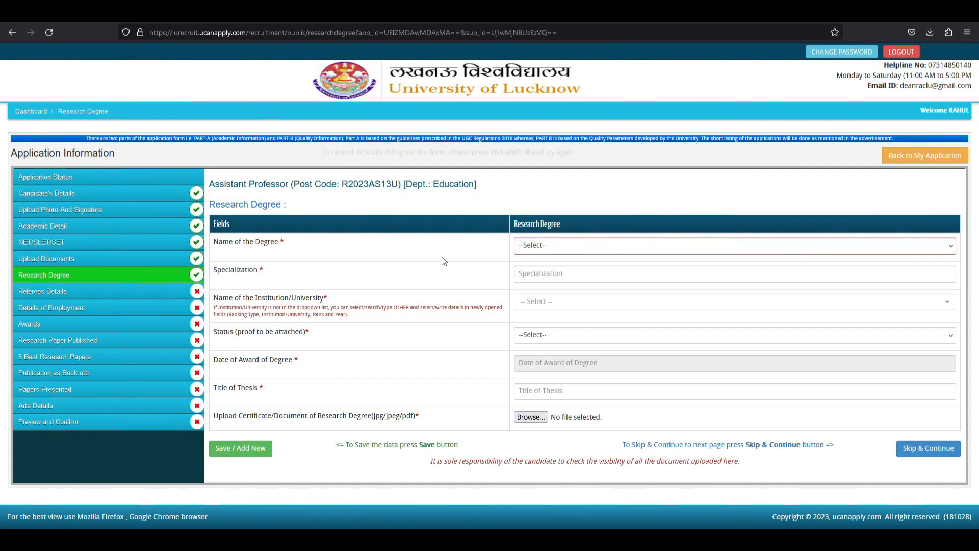
pyautogui.click(550, 250)
pyautogui.click(549, 276)
pyautogui.click(541, 245)
pyautogui.click(541, 245)
pyautogui.moveTo(237, 271); pyautogui.dragTo(362, 275)
pyautogui.click(533, 272)
pyautogui.click(469, 265)
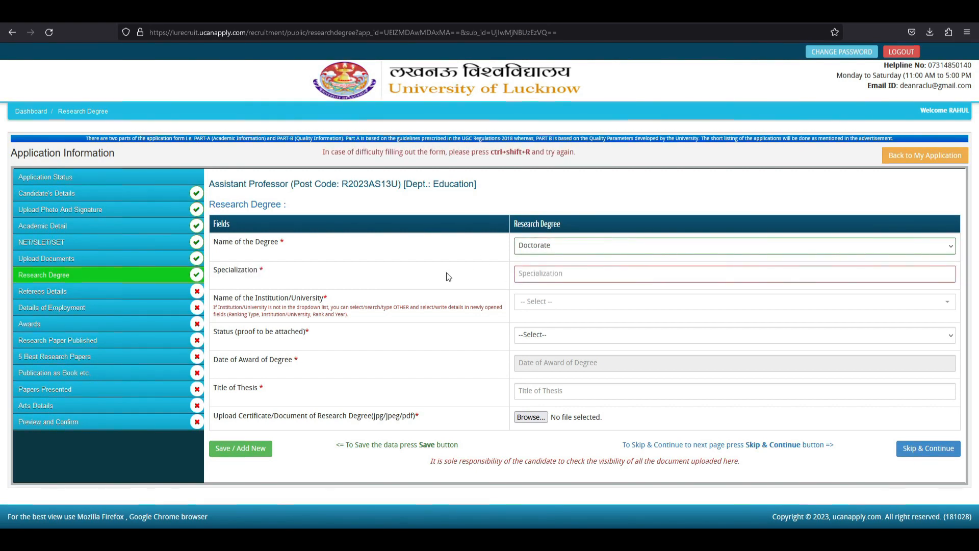
# Try OTHER as the institution, view ranking types, then reset the institution to '-- Select --'.
pyautogui.moveTo(229, 299); pyautogui.dragTo(401, 301)
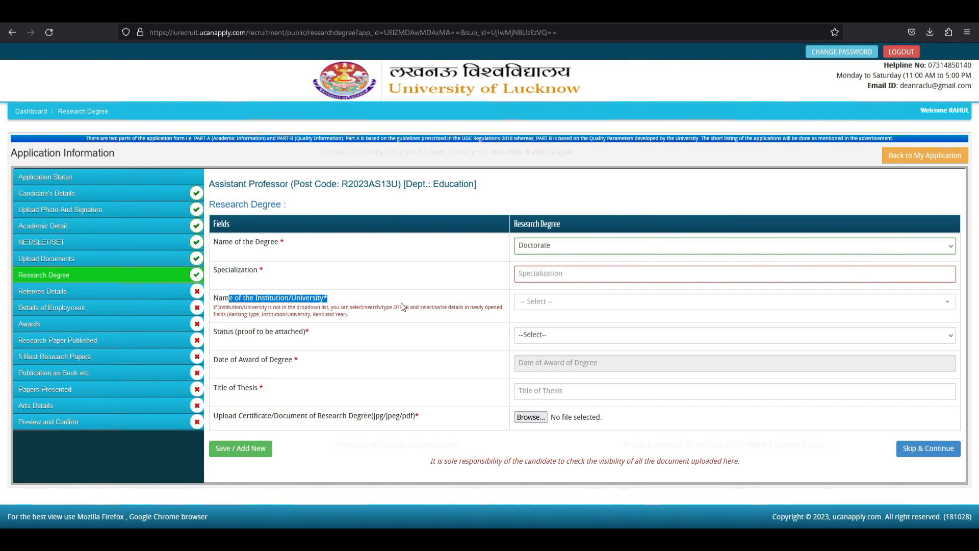
pyautogui.click(401, 302)
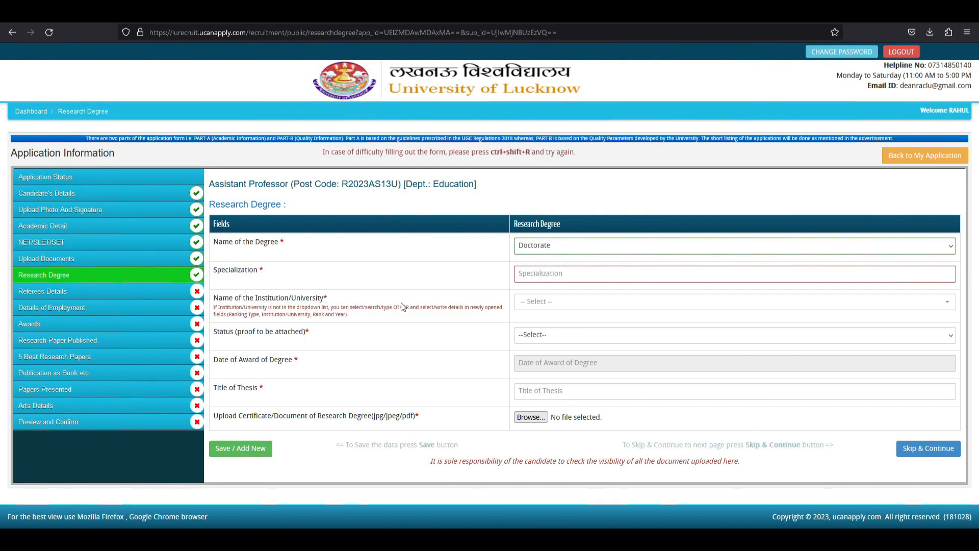
pyautogui.click(547, 303)
pyautogui.click(547, 303)
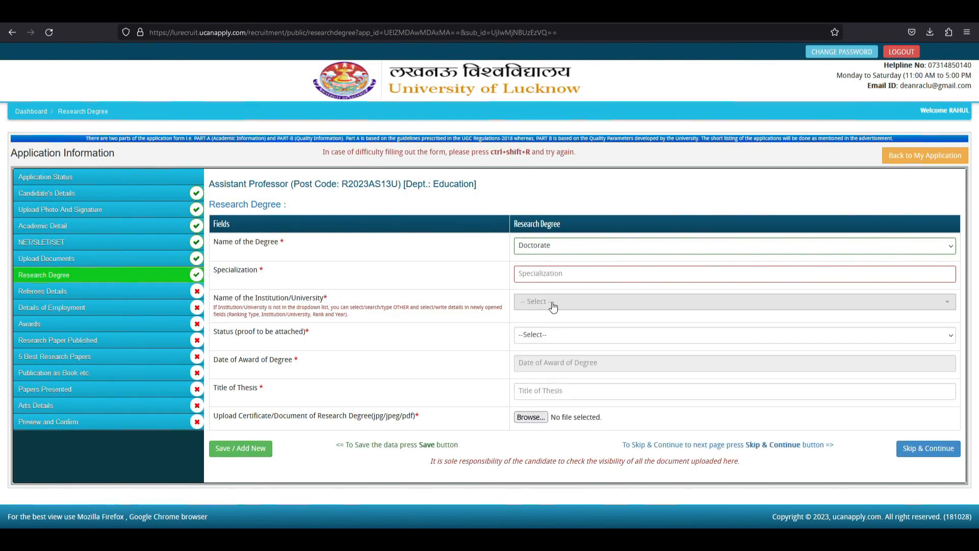
pyautogui.click(554, 304)
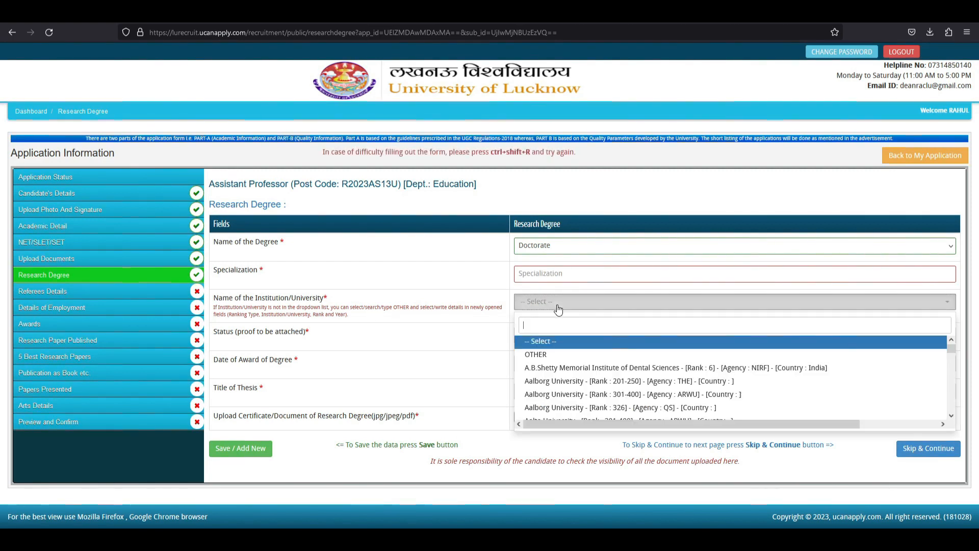
pyautogui.click(507, 305)
pyautogui.click(526, 304)
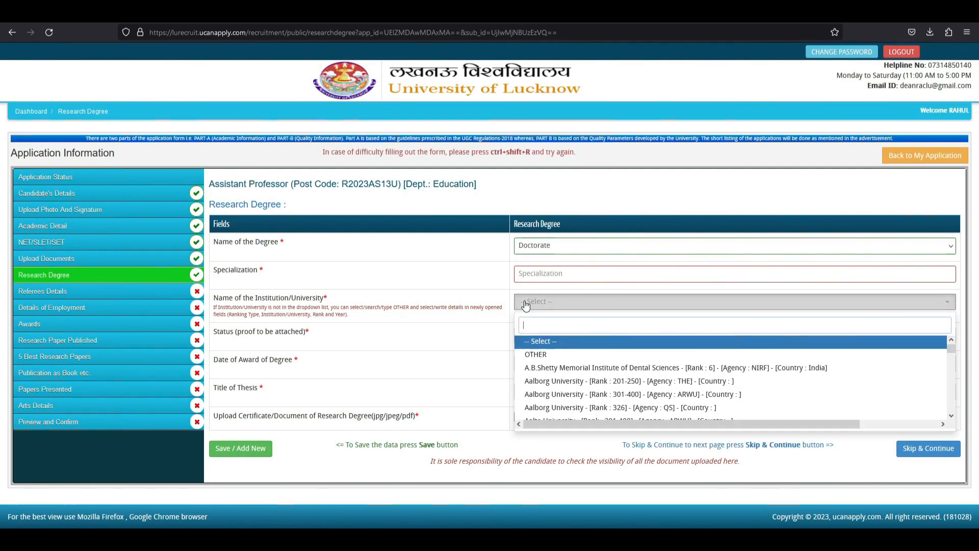
pyautogui.click(536, 353)
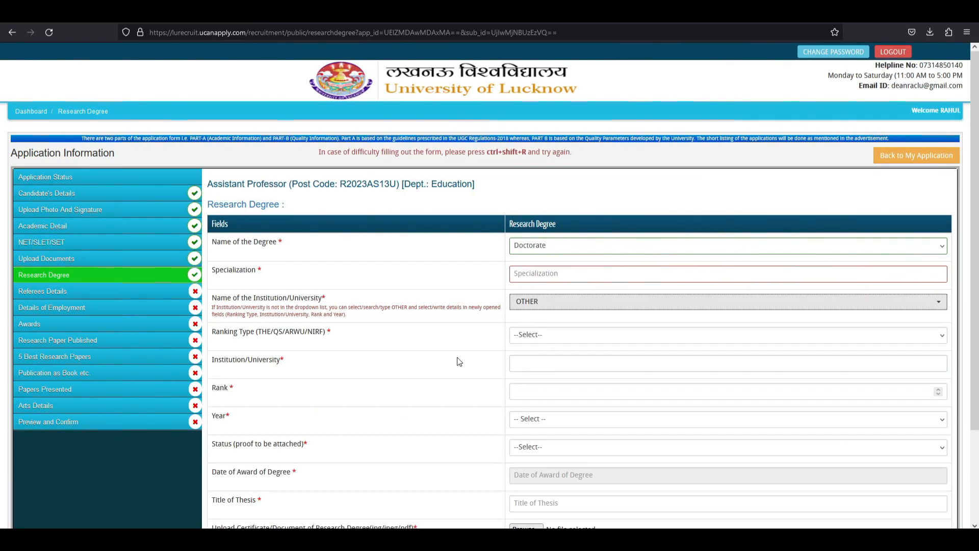
pyautogui.click(542, 360)
pyautogui.click(540, 338)
pyautogui.click(536, 337)
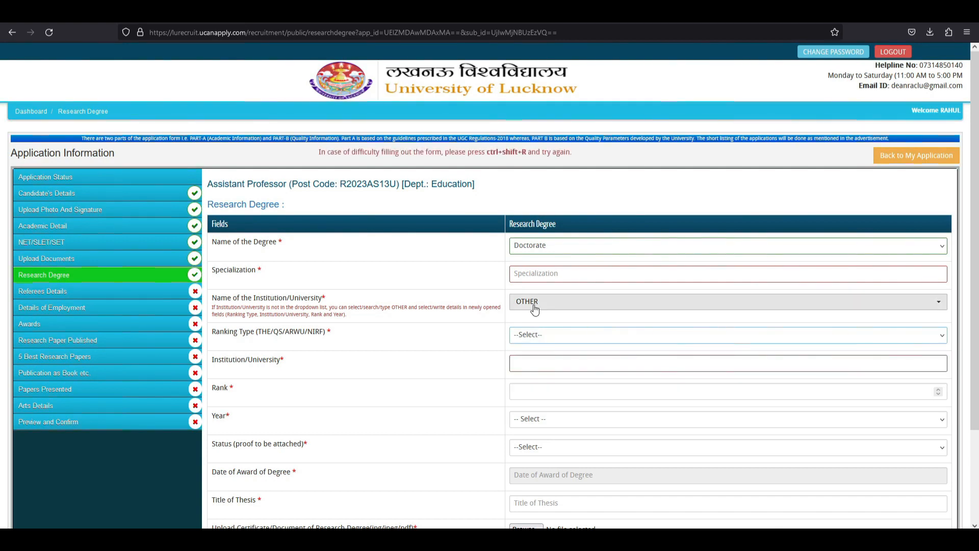
pyautogui.click(530, 301)
pyautogui.click(540, 342)
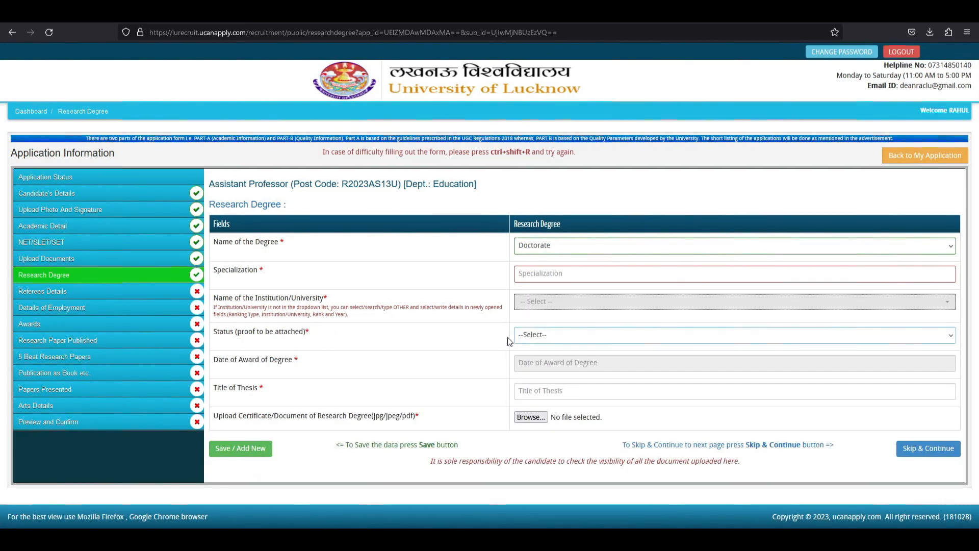
# Bring up the options for the degree Status field.
pyautogui.moveTo(219, 334); pyautogui.dragTo(299, 333)
pyautogui.click(332, 334)
pyautogui.click(547, 335)
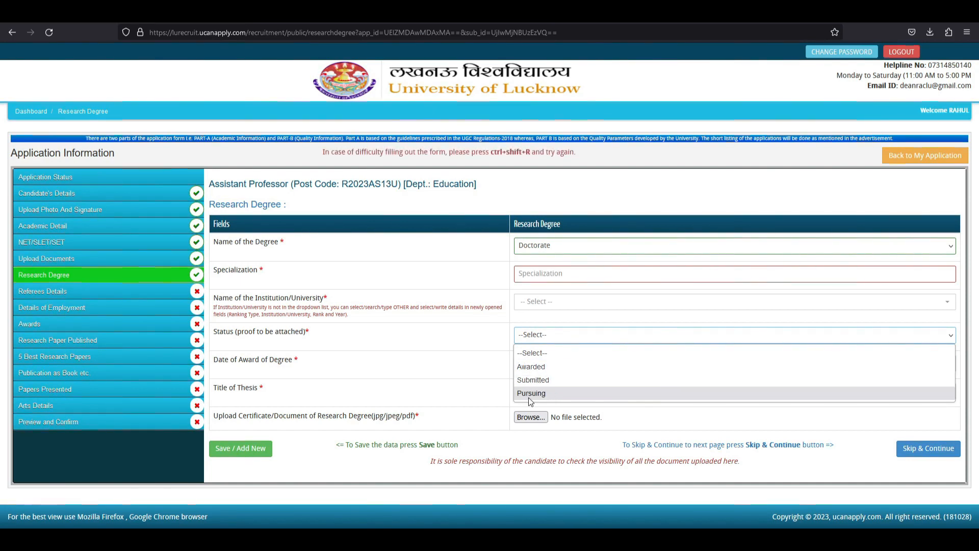
# Set the degree status to Awarded, revealing the Date of Award field.
pyautogui.click(452, 355)
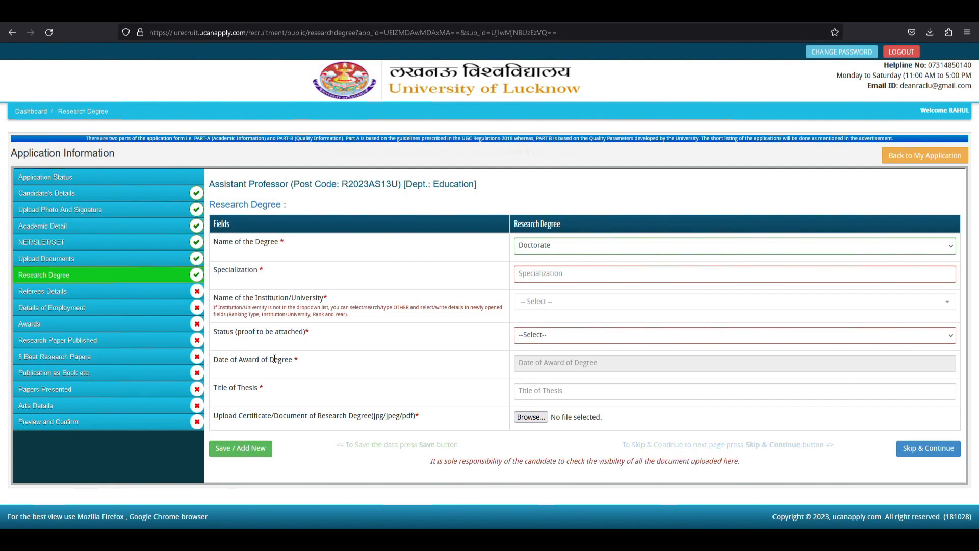
pyautogui.moveTo(228, 360); pyautogui.dragTo(294, 360)
pyautogui.click(401, 362)
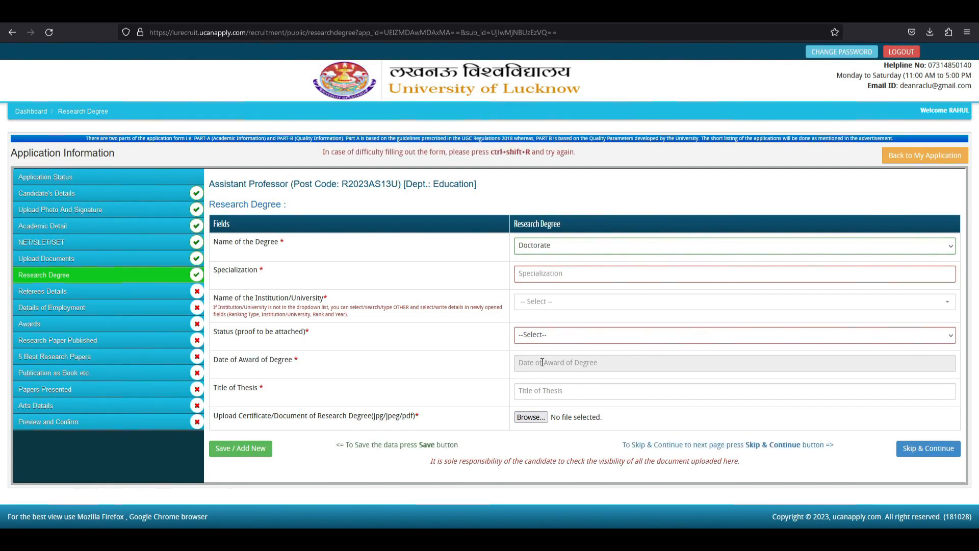
pyautogui.click(539, 339)
pyautogui.click(539, 366)
pyautogui.click(539, 367)
pyautogui.click(539, 339)
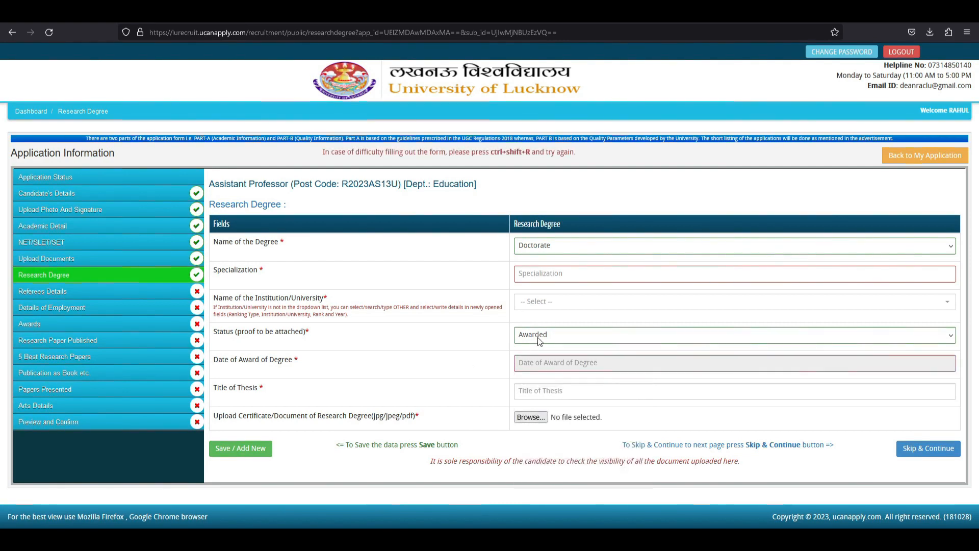
# Compare the Submitted and Pursuing statuses, settling on Awarded with the certificate upload row.
pyautogui.click(539, 339)
pyautogui.click(534, 383)
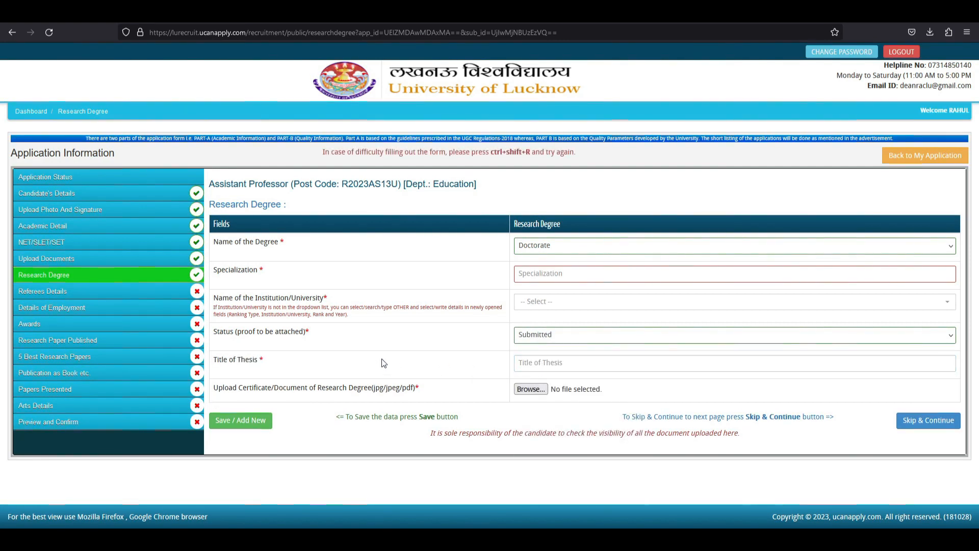
pyautogui.click(540, 336)
pyautogui.click(538, 392)
pyautogui.click(537, 341)
pyautogui.click(539, 368)
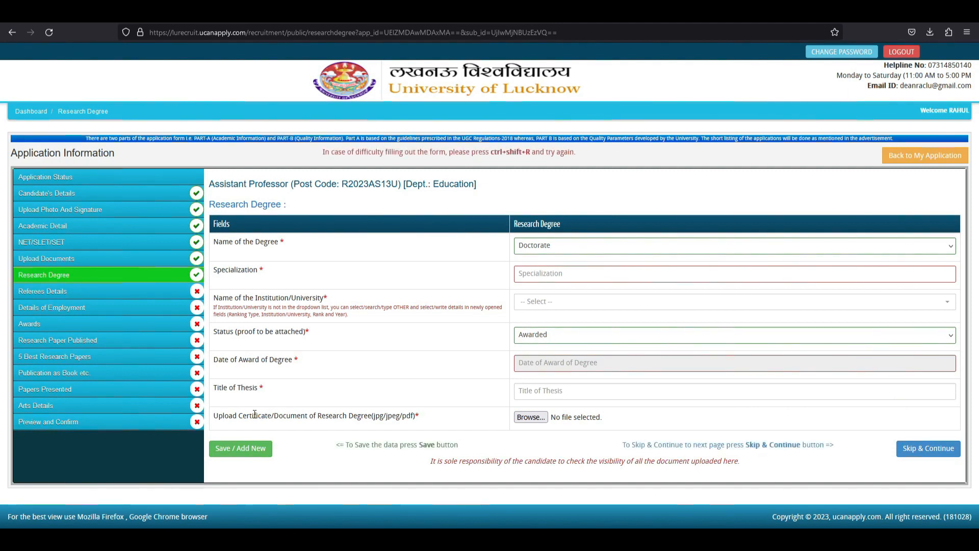
pyautogui.moveTo(253, 416); pyautogui.dragTo(410, 415)
pyautogui.click(421, 390)
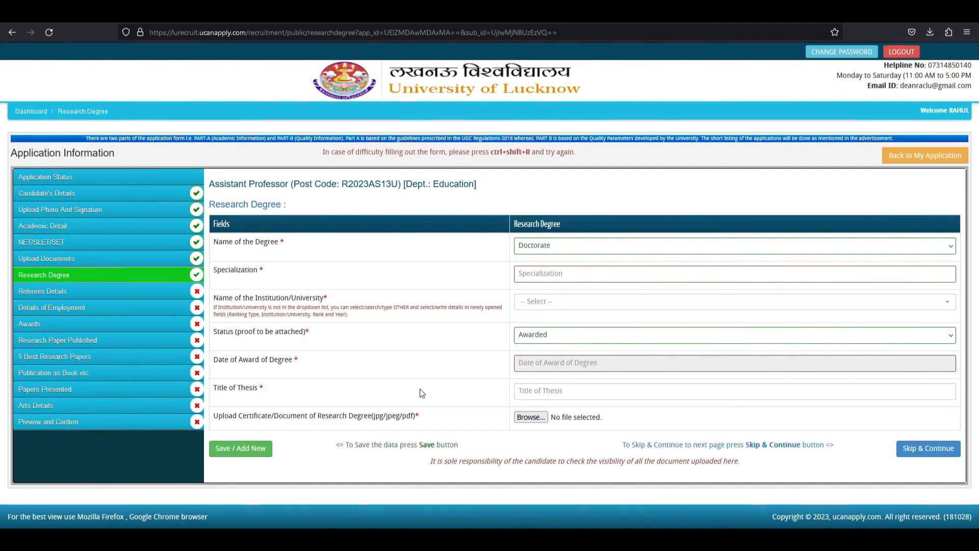
pyautogui.click(545, 336)
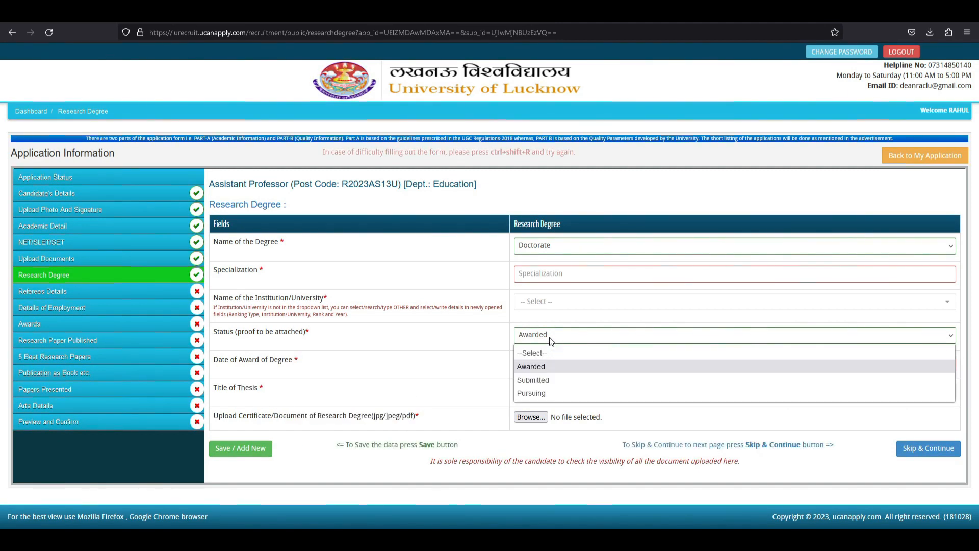
pyautogui.click(540, 400)
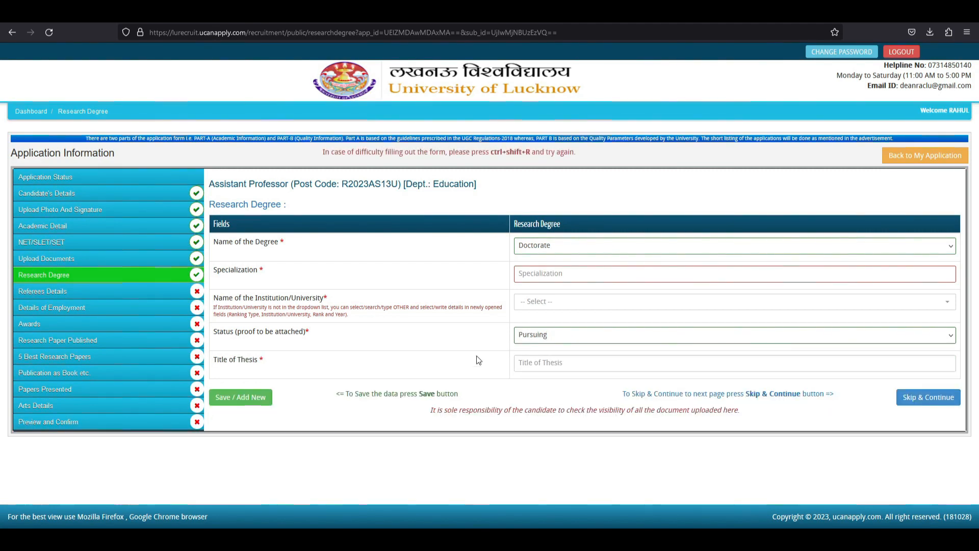
pyautogui.click(540, 341)
pyautogui.click(542, 367)
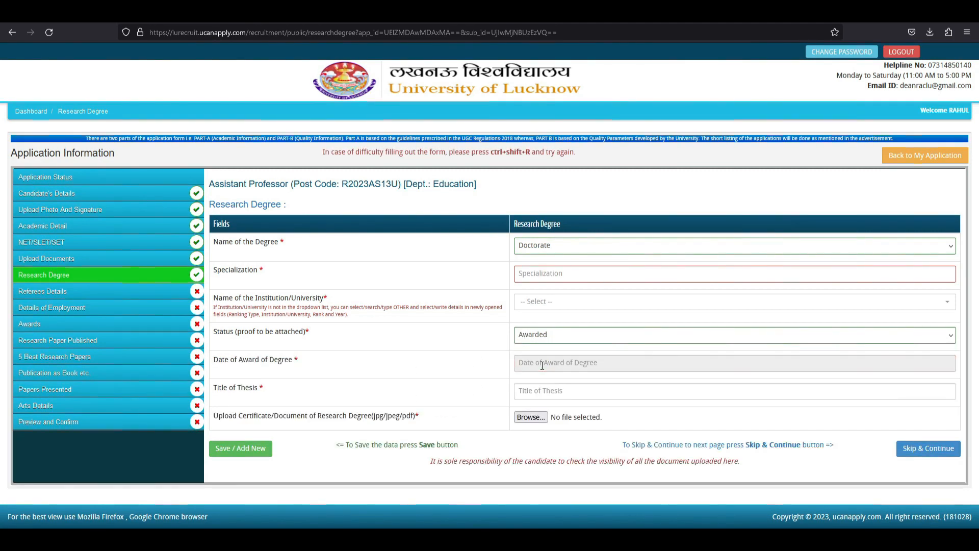
# Reset Name of the Degree to '--Select--' and review the required research fields.
pyautogui.click(531, 252)
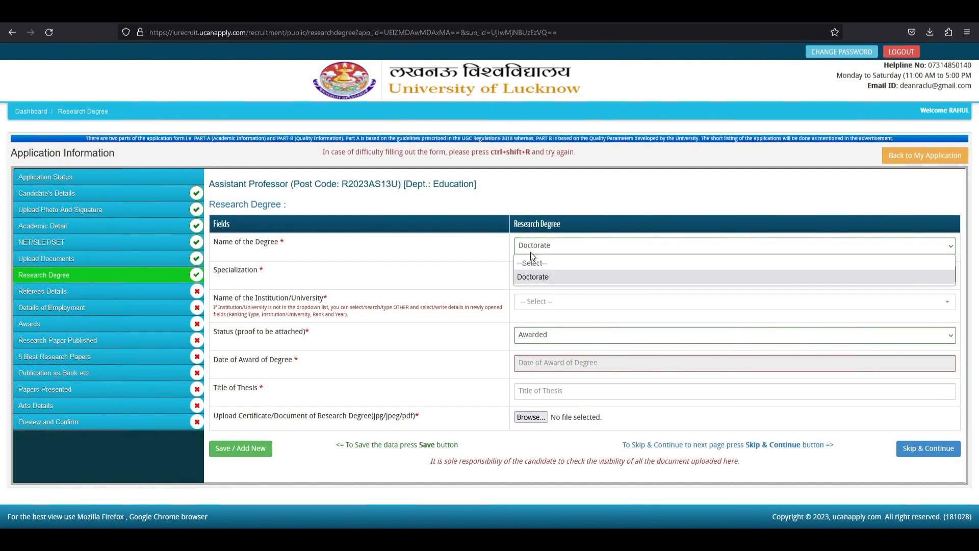
pyautogui.click(534, 263)
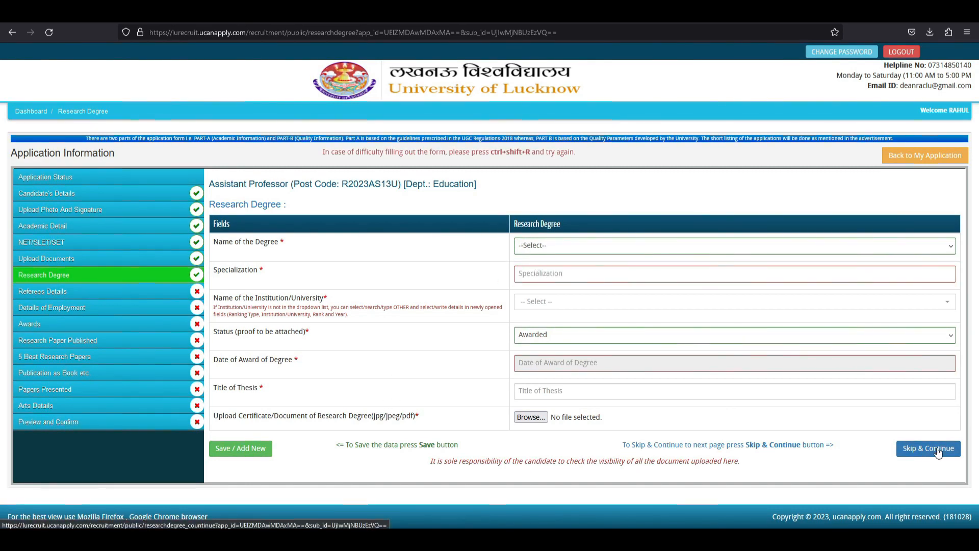
pyautogui.moveTo(485, 247); pyautogui.dragTo(628, 398)
pyautogui.click(405, 275)
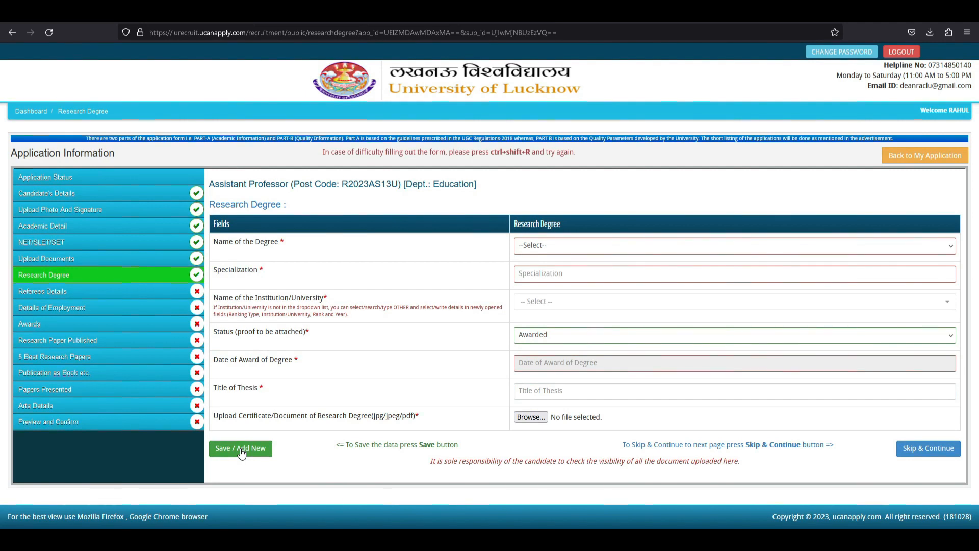
# Skip Research Degree and review the Referees Details fields and at-least-3-referees requirement.
pyautogui.click(938, 449)
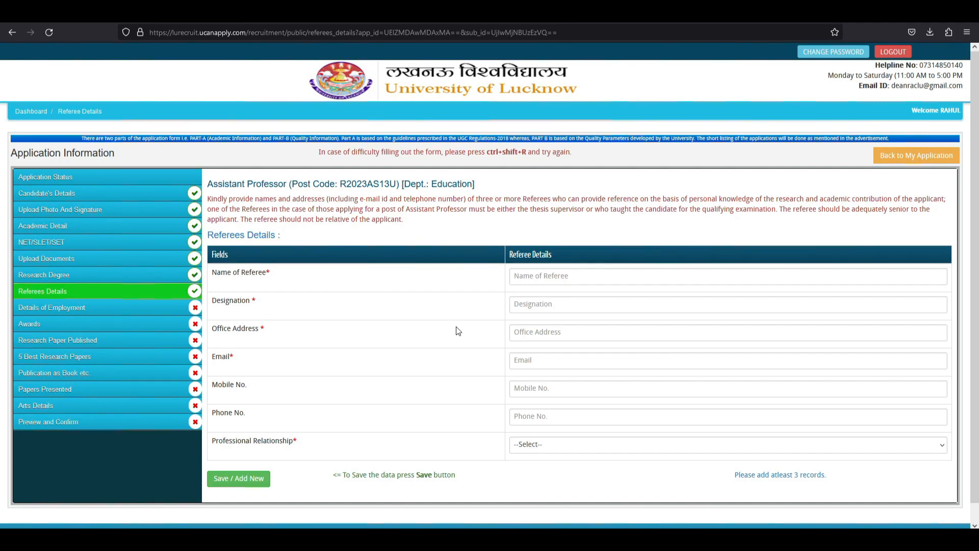
pyautogui.moveTo(734, 475); pyautogui.dragTo(837, 477)
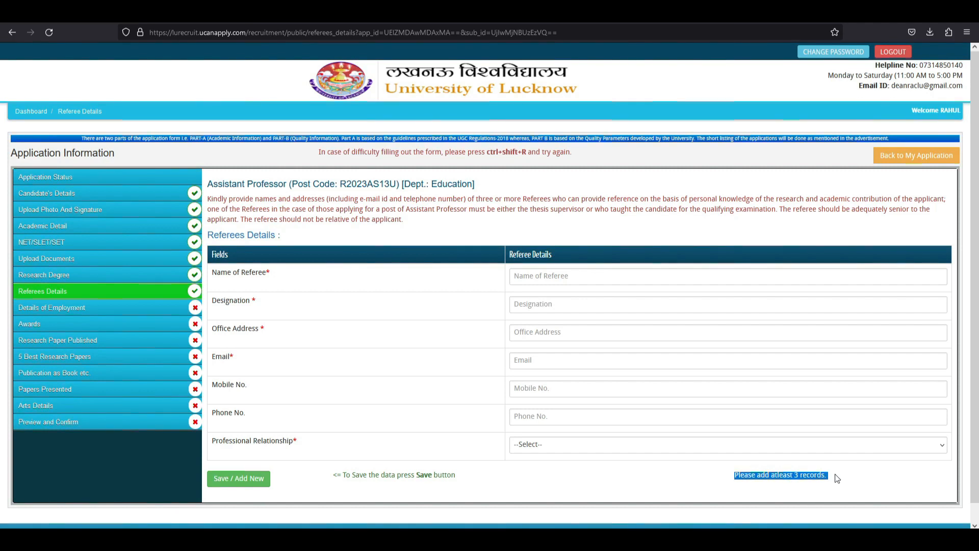
pyautogui.click(360, 347)
pyautogui.moveTo(219, 275); pyautogui.dragTo(310, 276)
pyautogui.click(310, 277)
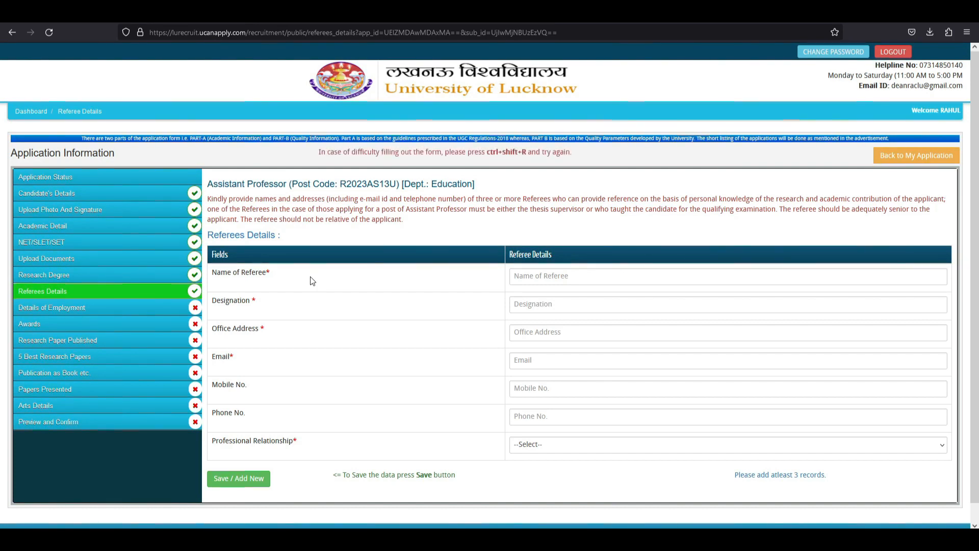
pyautogui.moveTo(229, 301); pyautogui.dragTo(305, 433)
pyautogui.click(344, 403)
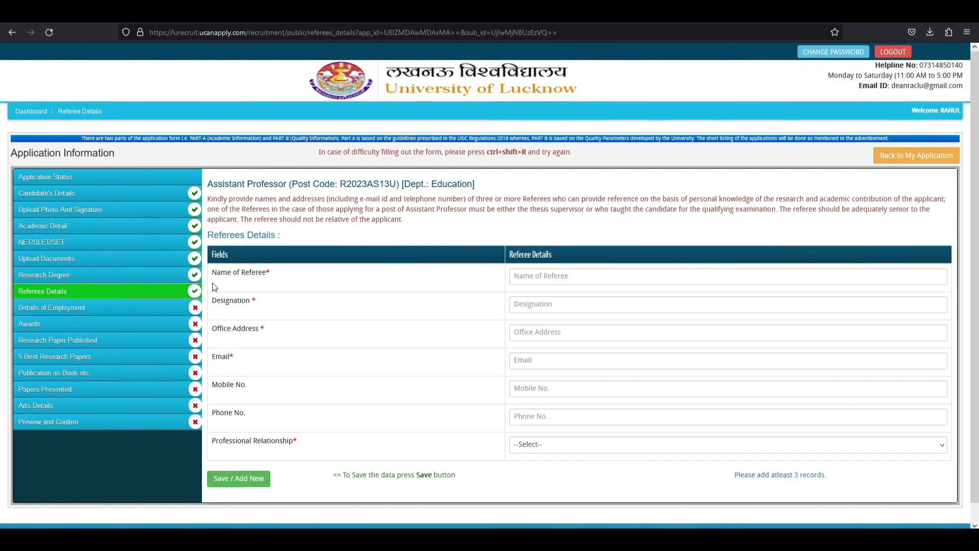
pyautogui.moveTo(216, 274); pyautogui.dragTo(271, 275)
pyautogui.click(280, 289)
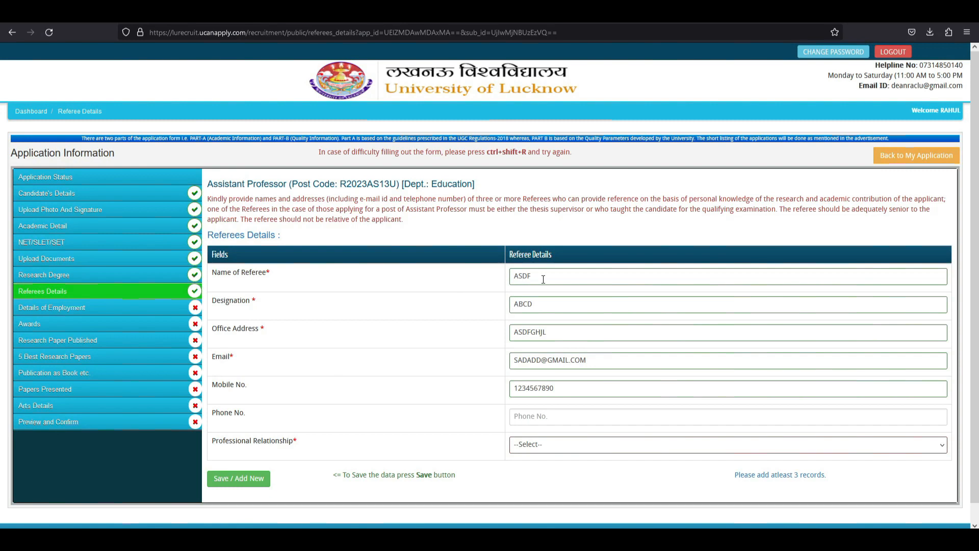
# Check the first referee's entered name, designation, office address and mobile number.
pyautogui.moveTo(543, 279); pyautogui.dragTo(356, 292)
pyautogui.click(292, 286)
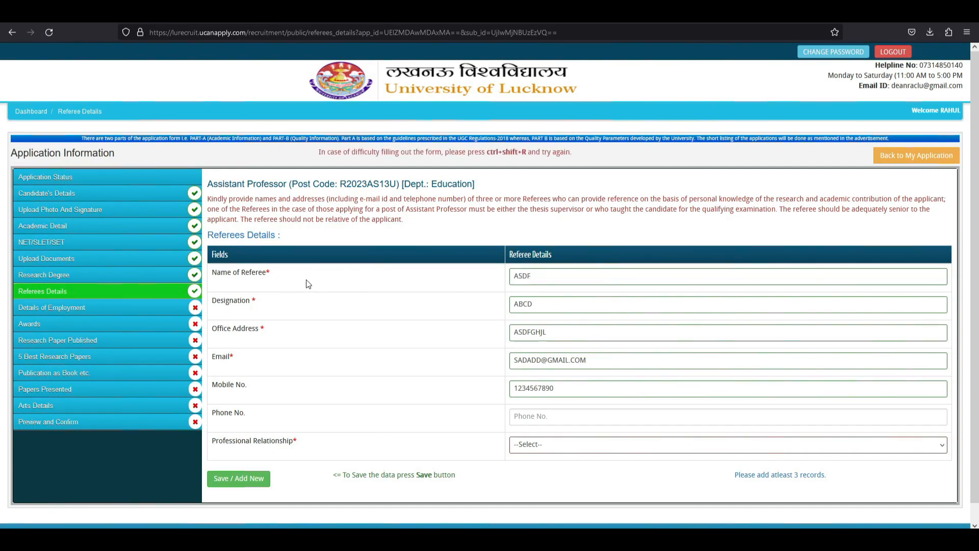
pyautogui.moveTo(221, 300); pyautogui.dragTo(307, 313)
pyautogui.click(344, 311)
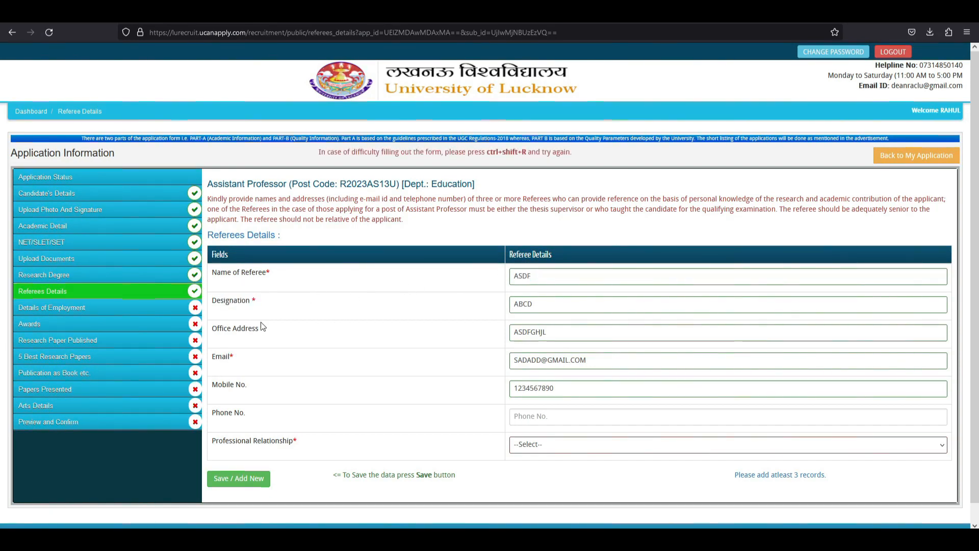
pyautogui.moveTo(222, 328); pyautogui.dragTo(295, 332)
pyautogui.click(497, 337)
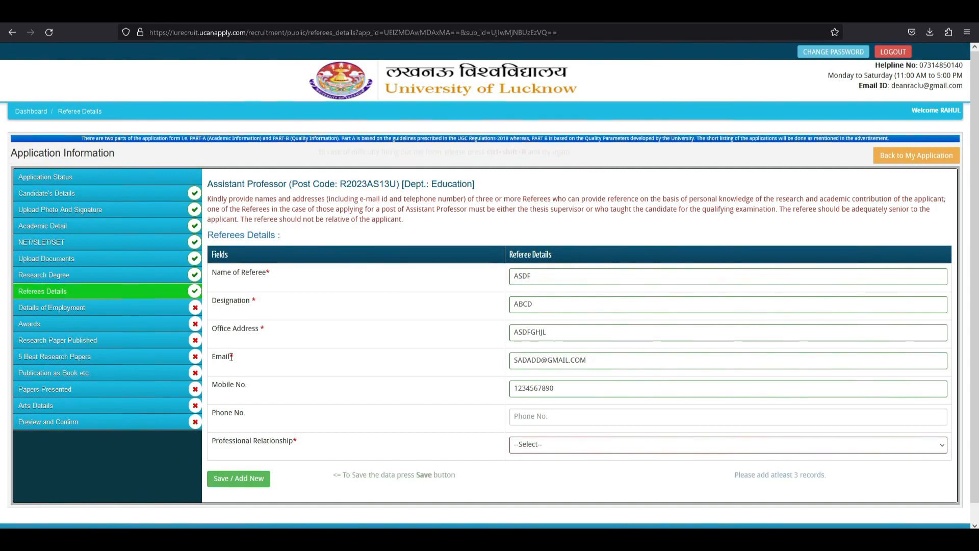
pyautogui.moveTo(235, 385); pyautogui.dragTo(291, 392)
pyautogui.moveTo(245, 441); pyautogui.dragTo(276, 441)
# Set the relationship to Other, specify 'MY PHD GUIDE', and save the first referee.
pyautogui.click(525, 444)
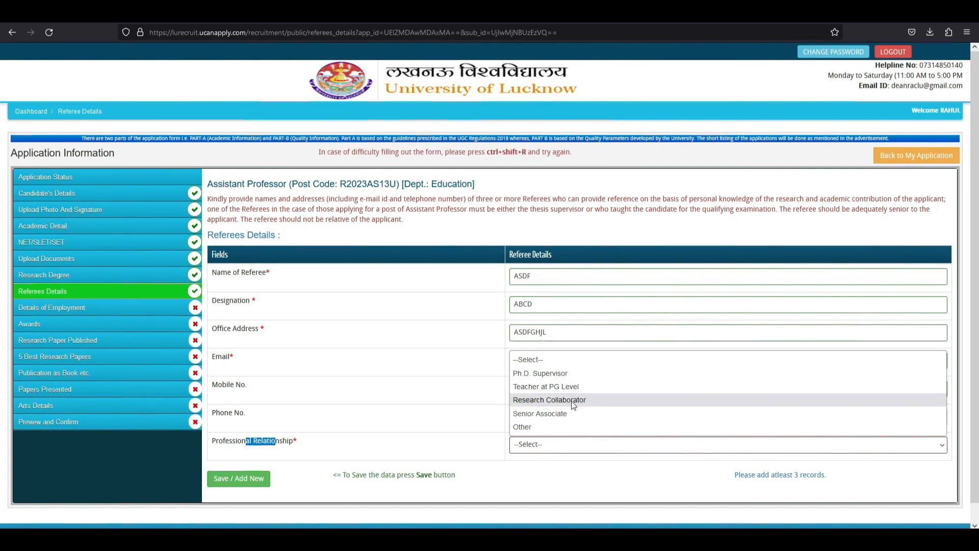
pyautogui.click(527, 428)
pyautogui.click(540, 474)
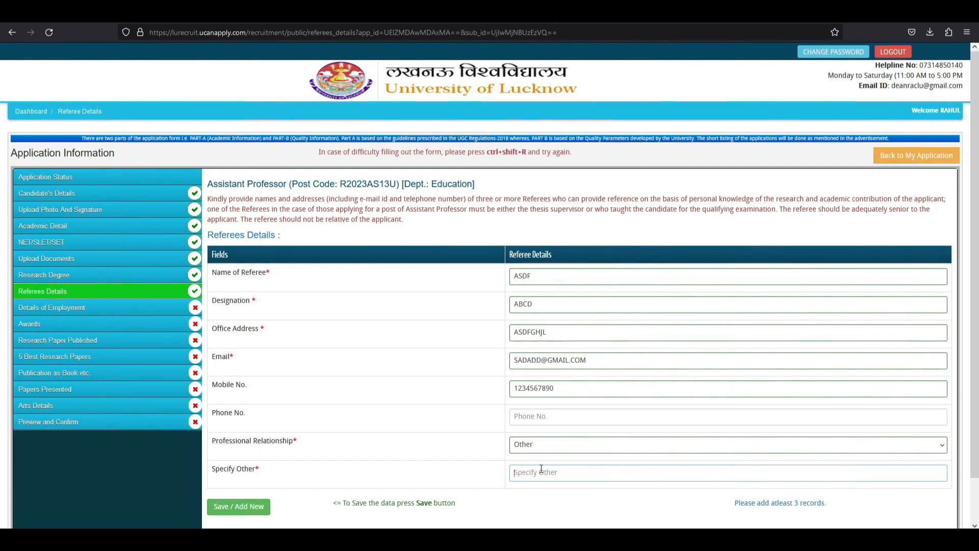
pyautogui.write('MY PHD GUIDE')
pyautogui.click(255, 517)
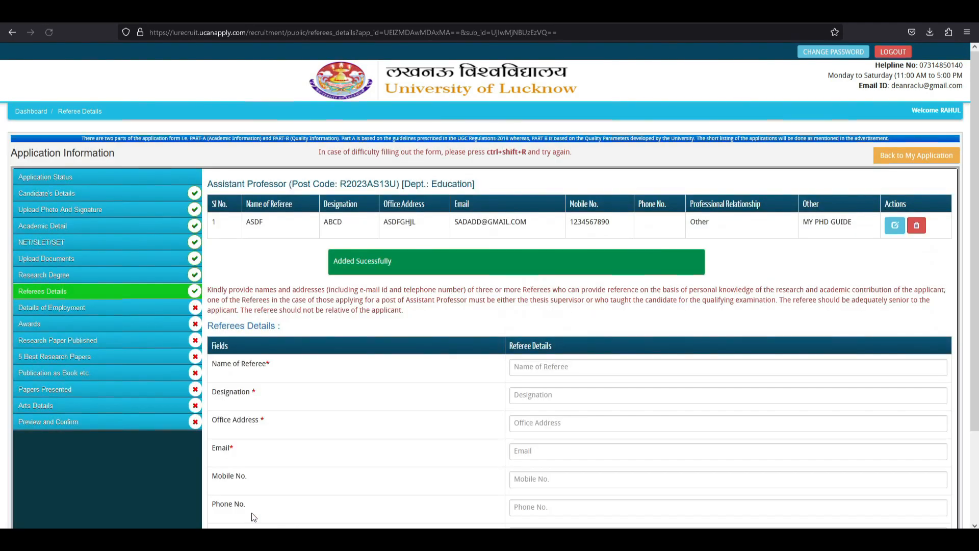
# Check the saved referee row and begin entering the next referee.
pyautogui.moveTo(249, 225); pyautogui.dragTo(839, 222)
pyautogui.click(756, 228)
pyautogui.scroll(-1, 652, 293)
pyautogui.scroll(-1, 653, 292)
pyautogui.click(532, 269)
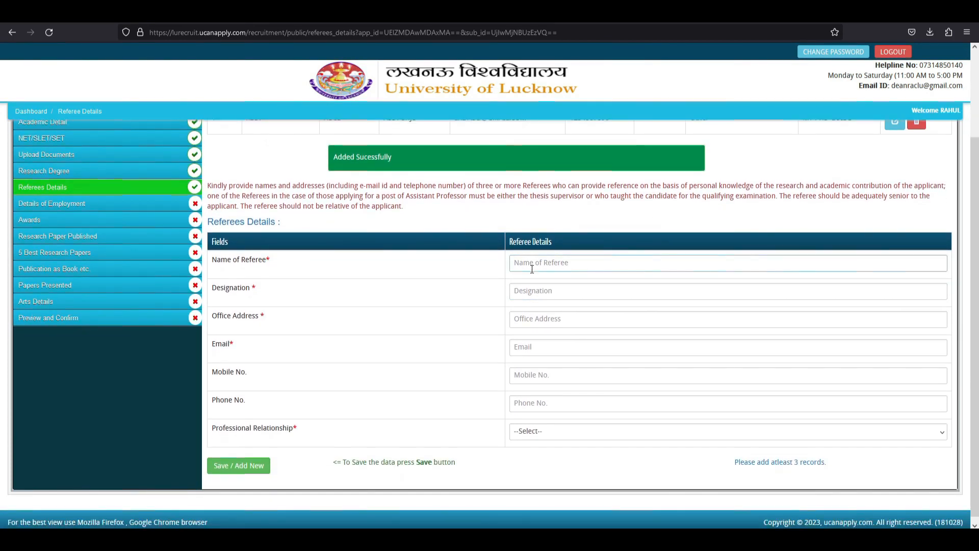
pyautogui.click(447, 262)
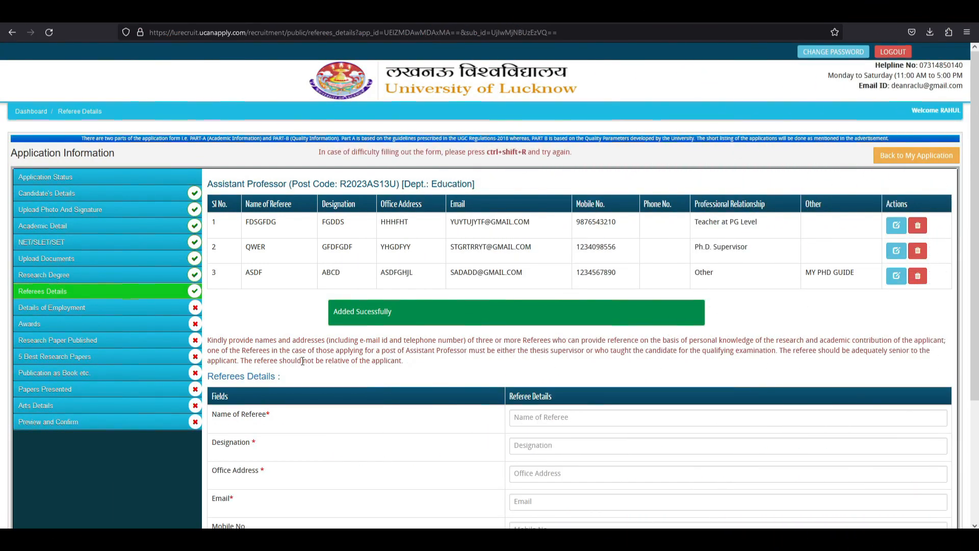
pyautogui.scroll(-3, 303, 360)
# Open the Details of Employment section and review its certificate upload requirement.
pyautogui.click(915, 462)
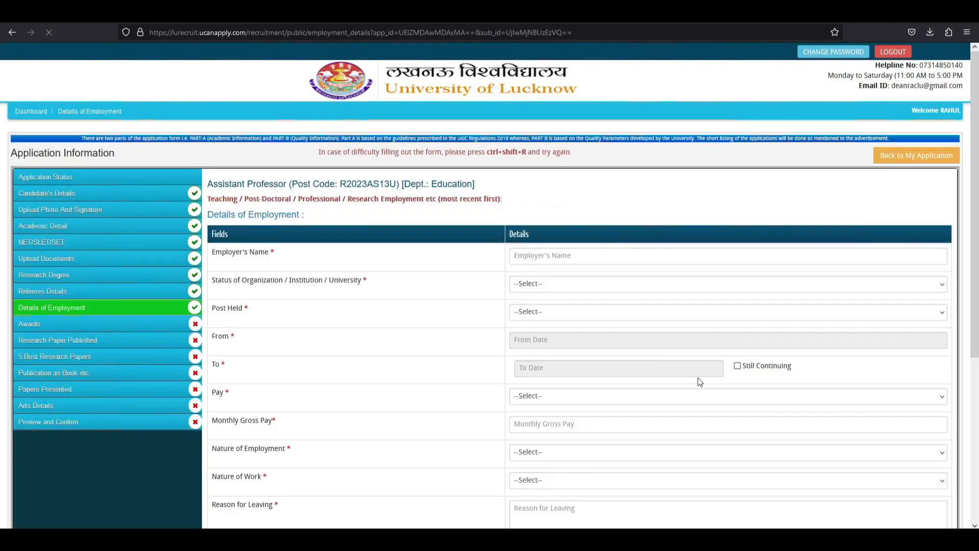
pyautogui.scroll(-1, 314, 311)
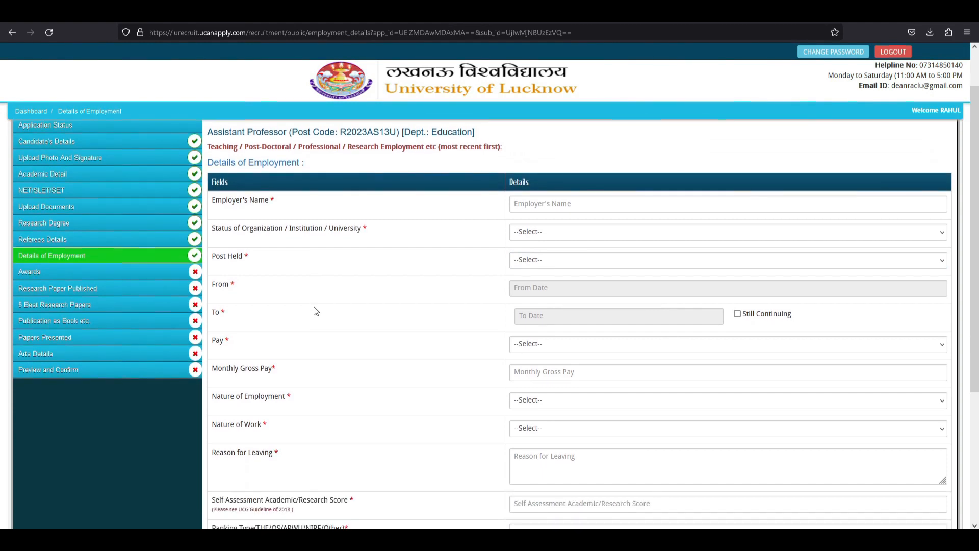
pyautogui.scroll(-3, 106, 268)
pyautogui.scroll(-1, 106, 265)
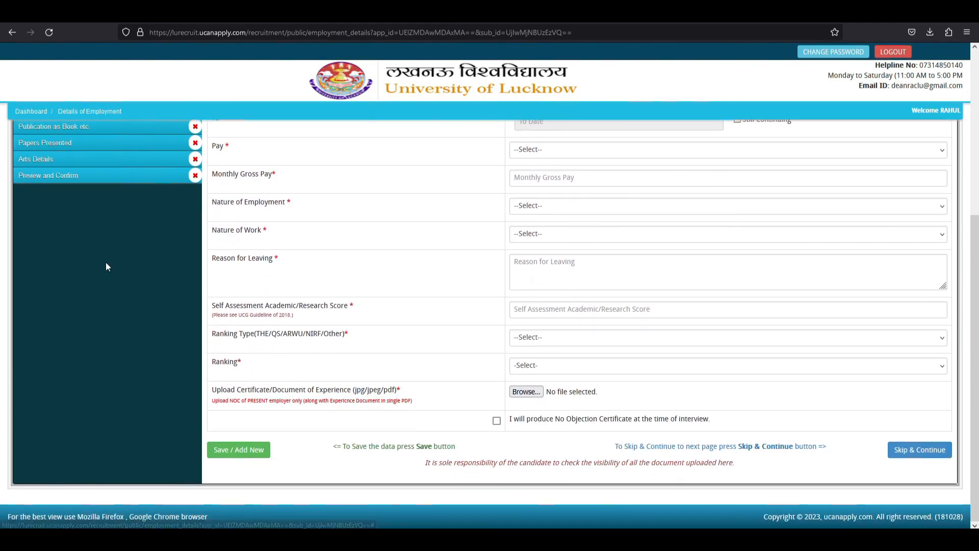
pyautogui.scroll(5, 106, 265)
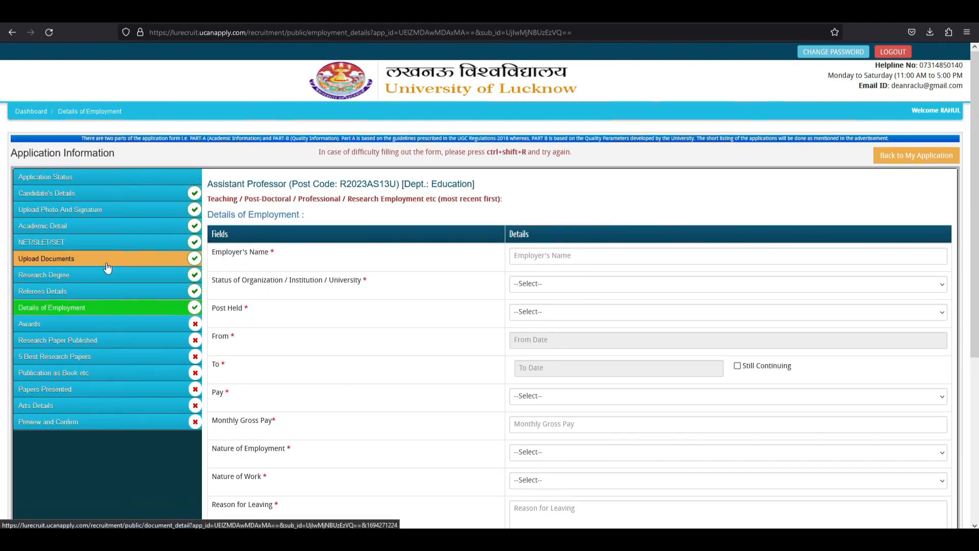
pyautogui.scroll(-1, 107, 267)
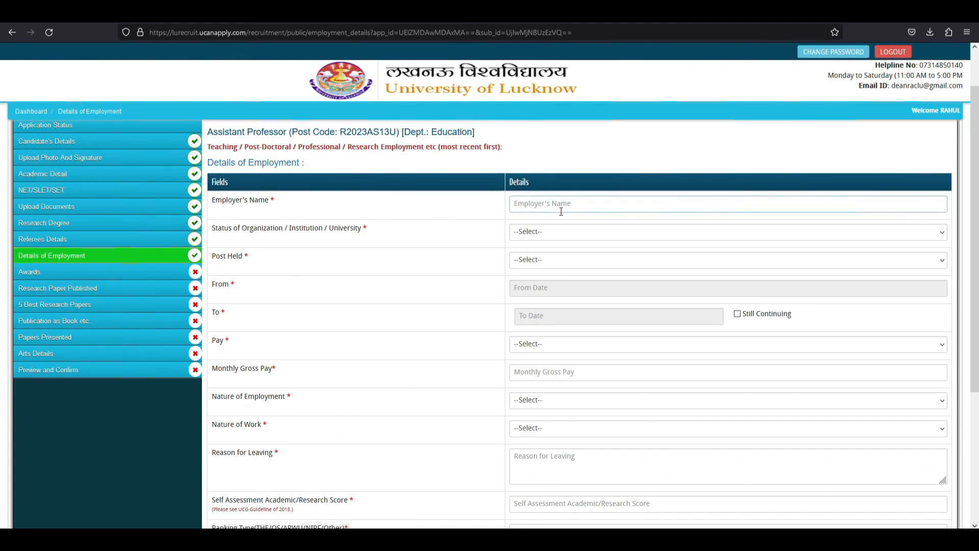
pyautogui.scroll(-4, 561, 212)
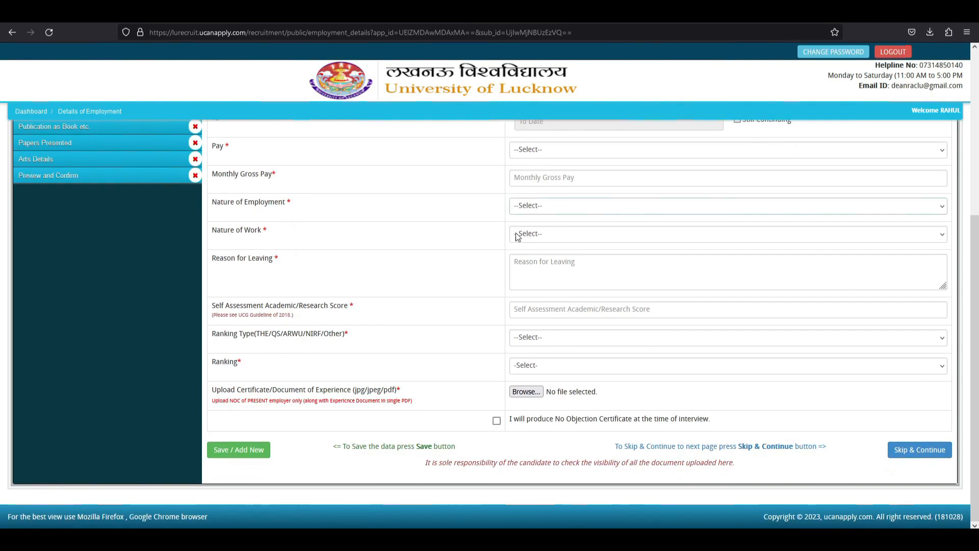
pyautogui.moveTo(220, 391); pyautogui.dragTo(321, 401)
pyautogui.click(369, 404)
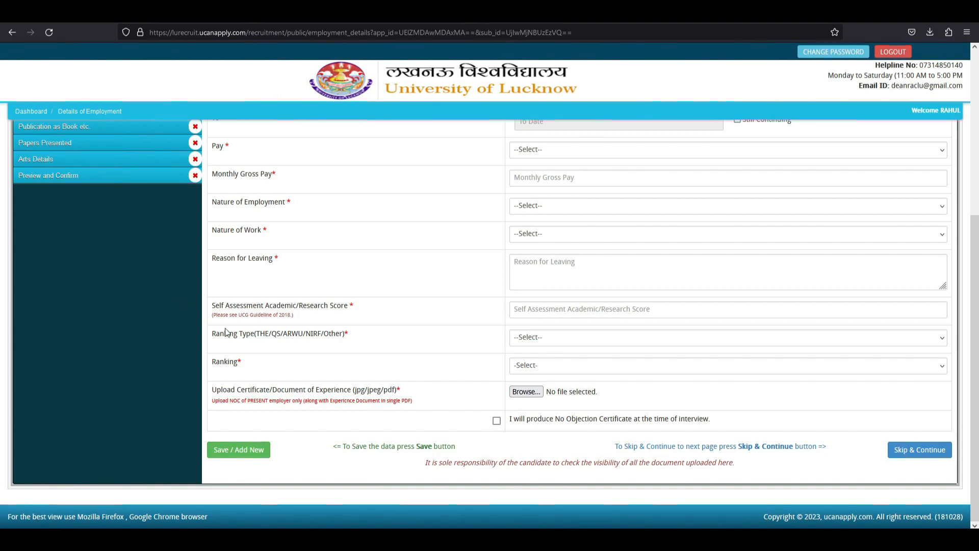
# Tick 'I will produce No Objection Certificate' and skip ahead to the Awards page.
pyautogui.moveTo(510, 420); pyautogui.dragTo(711, 425)
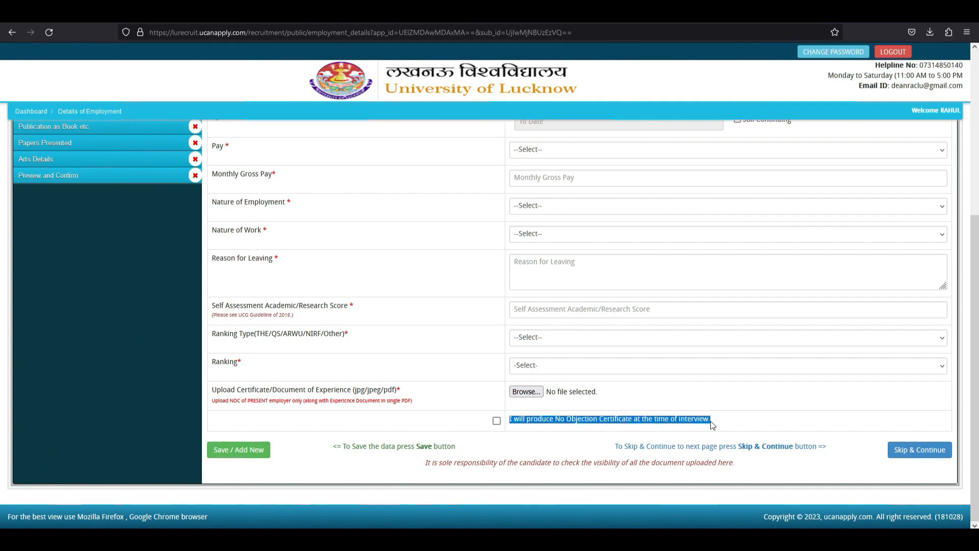
pyautogui.click(711, 425)
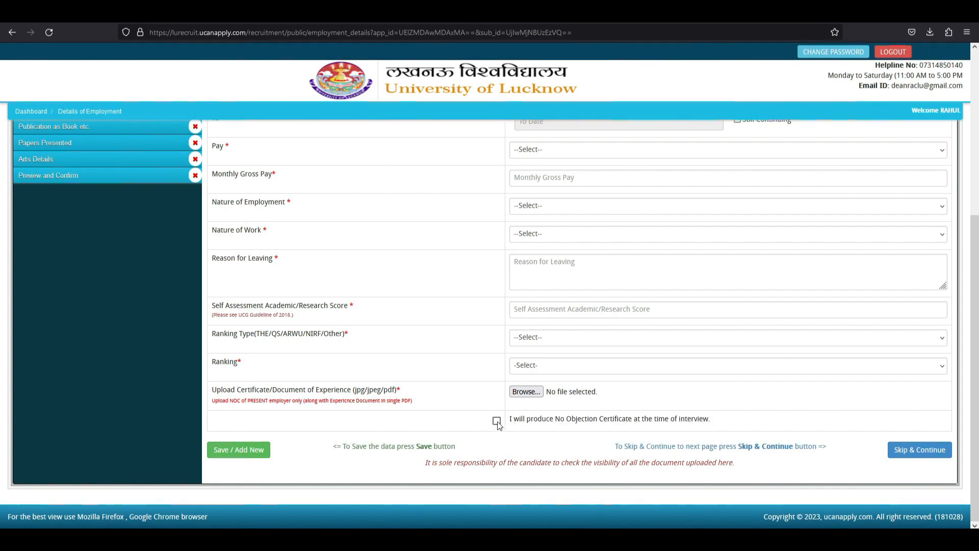
pyautogui.scroll(2, 498, 426)
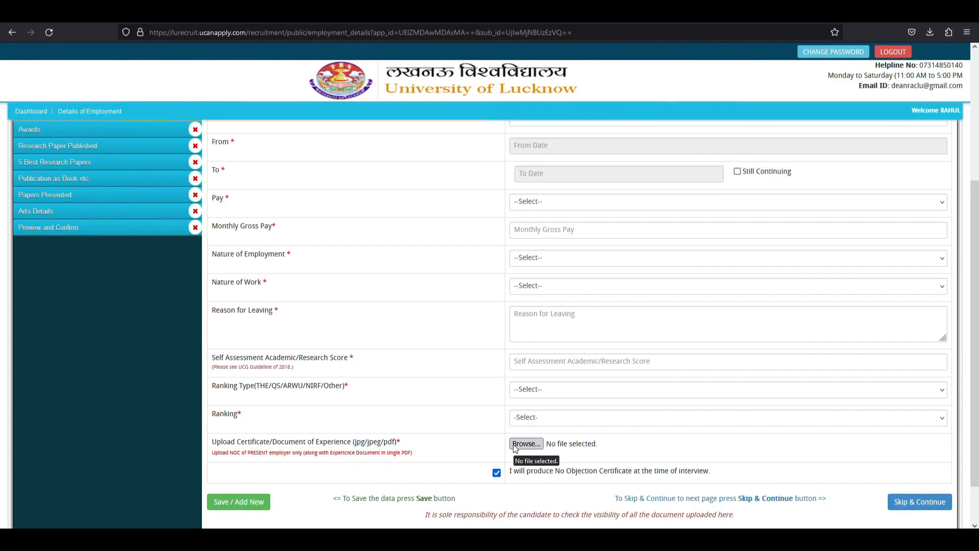
pyautogui.scroll(3, 514, 448)
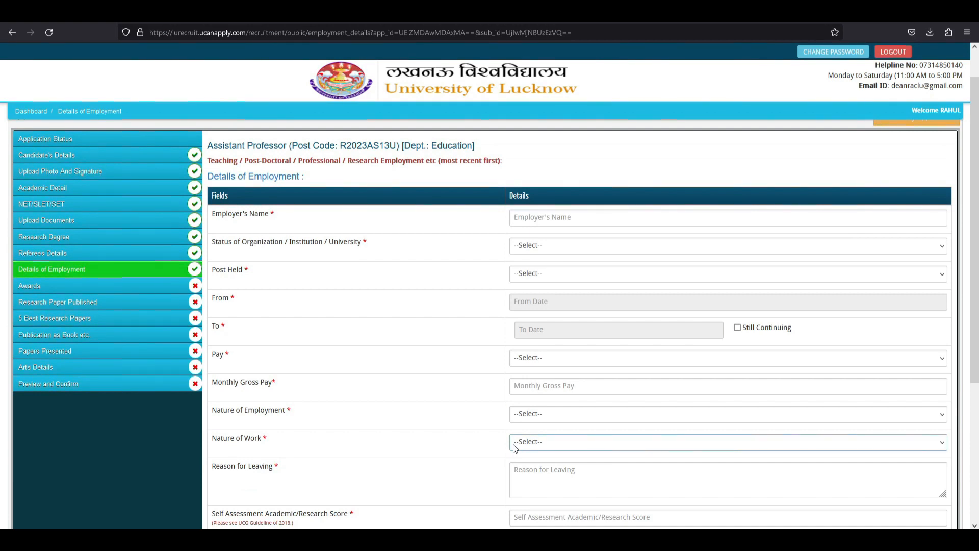
pyautogui.scroll(-3, 515, 448)
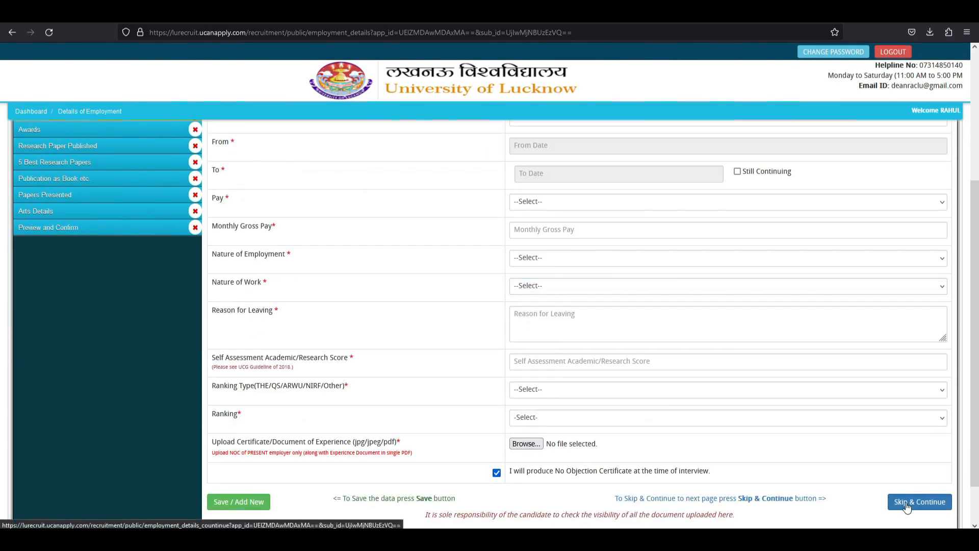
pyautogui.click(906, 503)
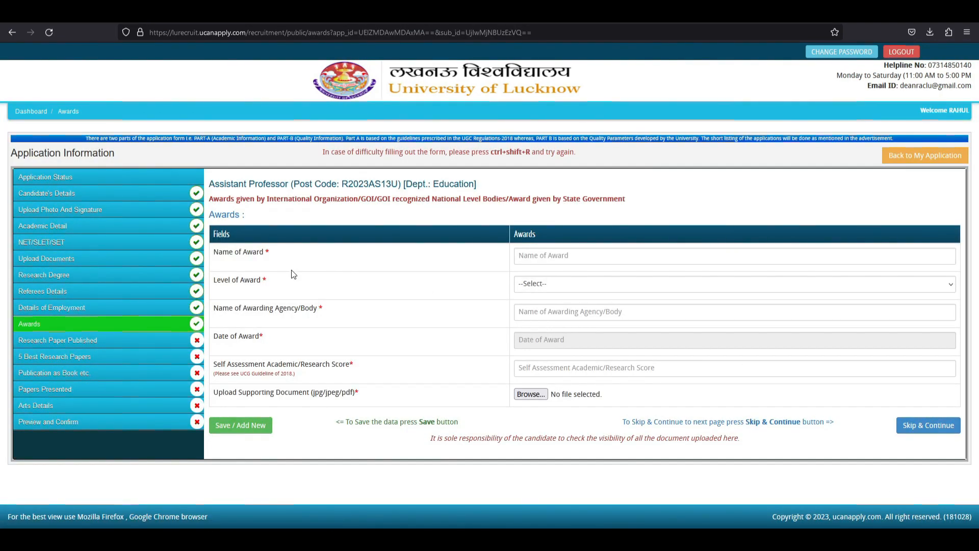
# Check the Name of Award, Level of Award and Awarding Agency fields, leaving them blank.
pyautogui.moveTo(214, 252); pyautogui.dragTo(240, 280)
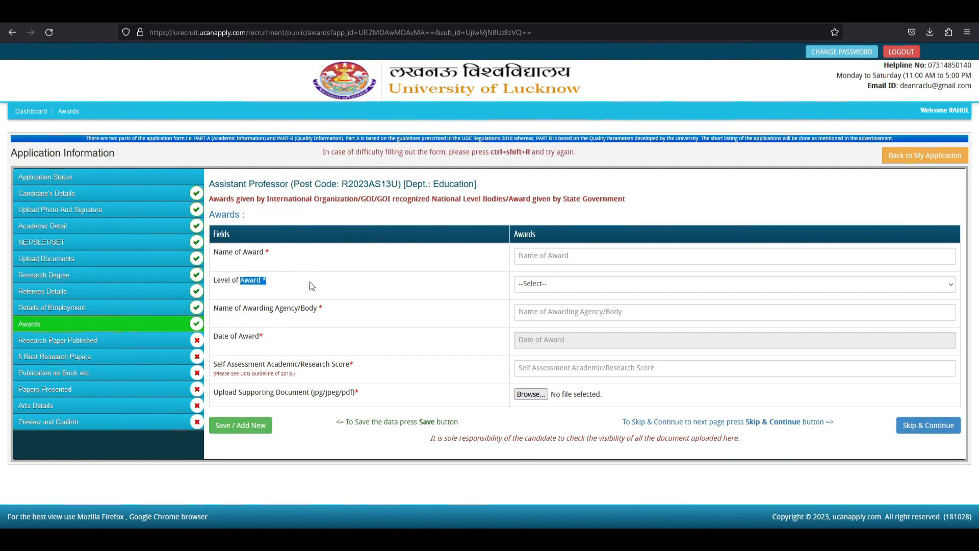
pyautogui.click(564, 283)
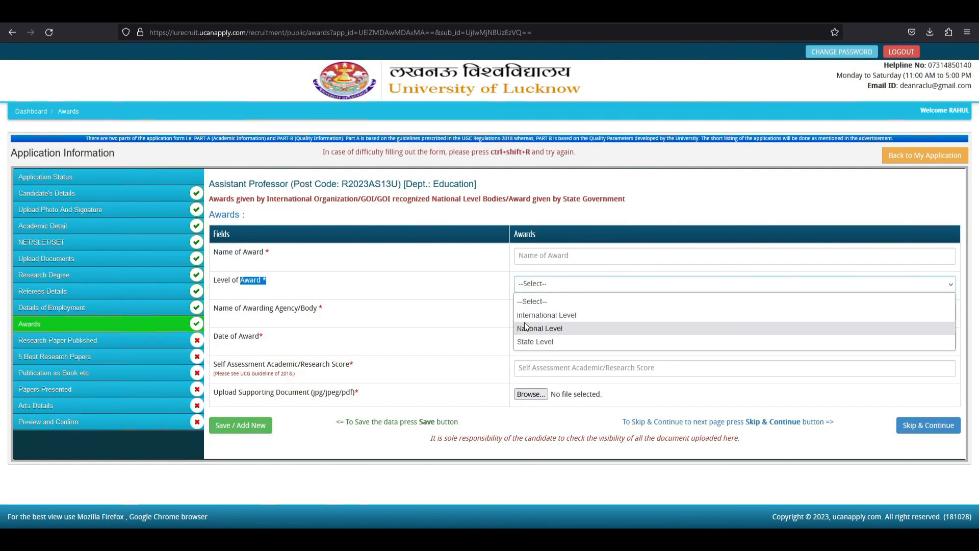
pyautogui.click(407, 307)
pyautogui.moveTo(228, 308); pyautogui.dragTo(342, 311)
pyautogui.click(403, 310)
pyautogui.click(540, 312)
pyautogui.click(369, 311)
# Review the Date of Award, self-assessment score and UGC note, then skip to Research Paper Published.
pyautogui.moveTo(230, 336); pyautogui.dragTo(285, 339)
pyautogui.click(508, 345)
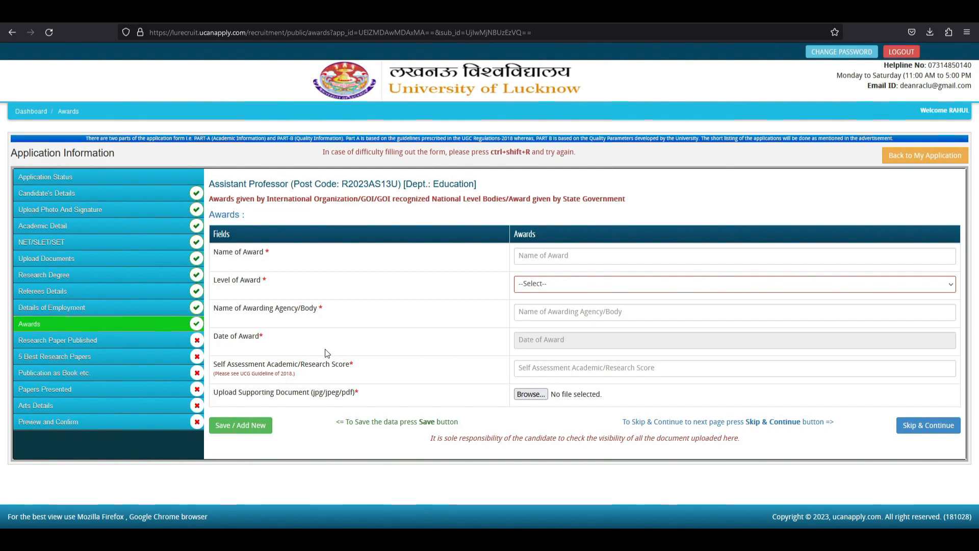
pyautogui.moveTo(238, 364); pyautogui.dragTo(405, 364)
pyautogui.click(386, 364)
pyautogui.click(405, 363)
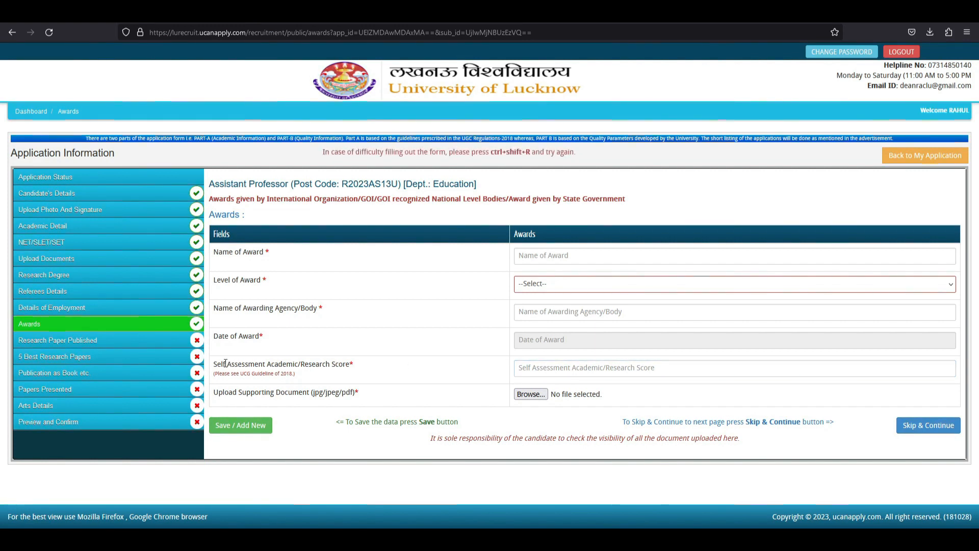
pyautogui.moveTo(223, 364); pyautogui.dragTo(345, 365)
pyautogui.click(275, 367)
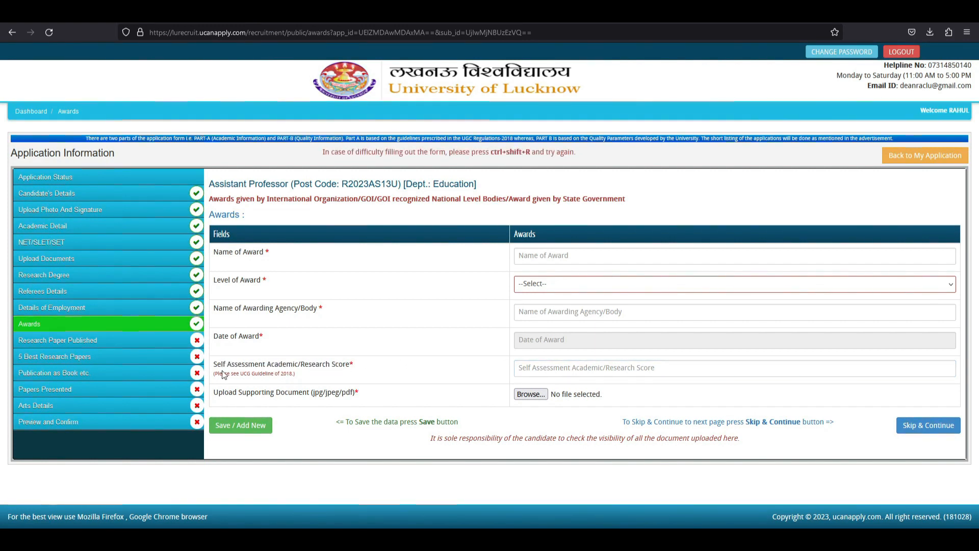
pyautogui.moveTo(223, 374); pyautogui.dragTo(296, 375)
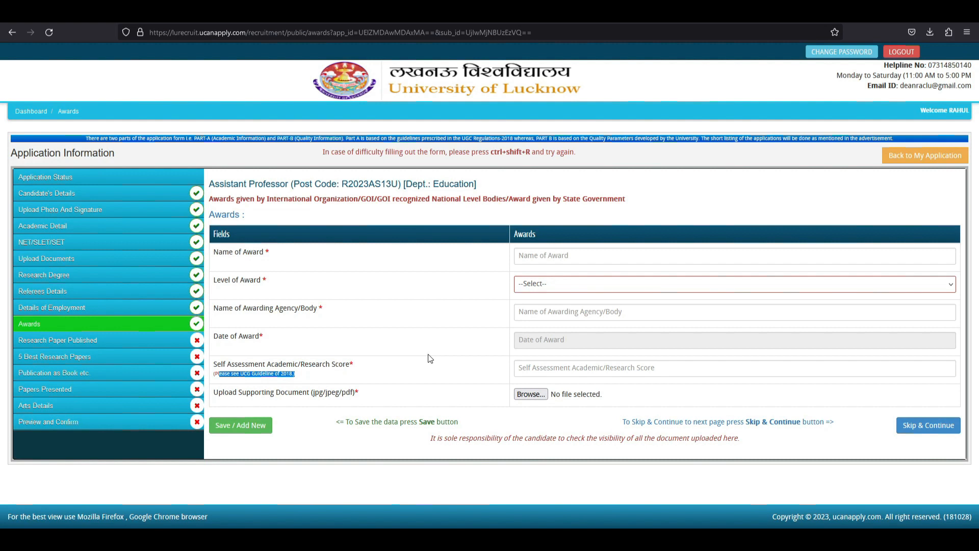
pyautogui.click(427, 354)
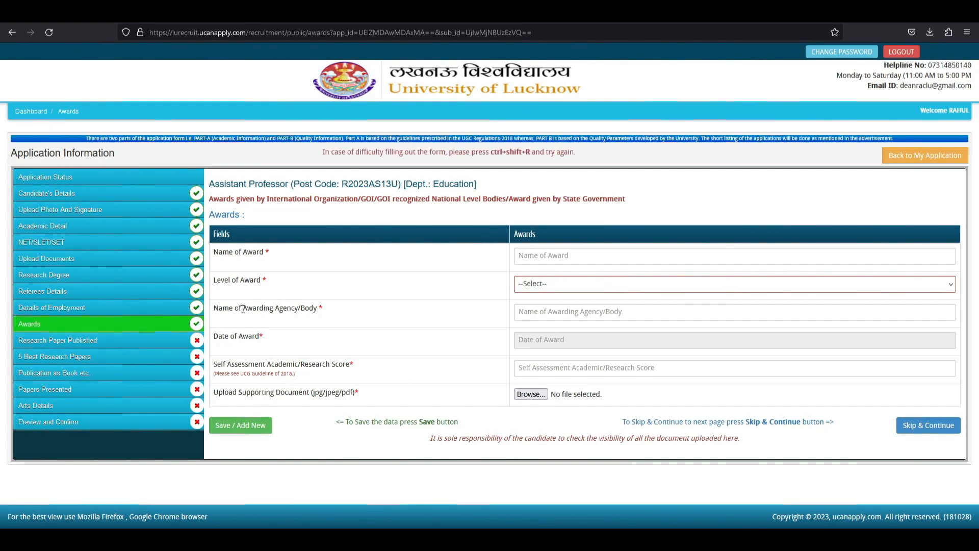
pyautogui.click(928, 433)
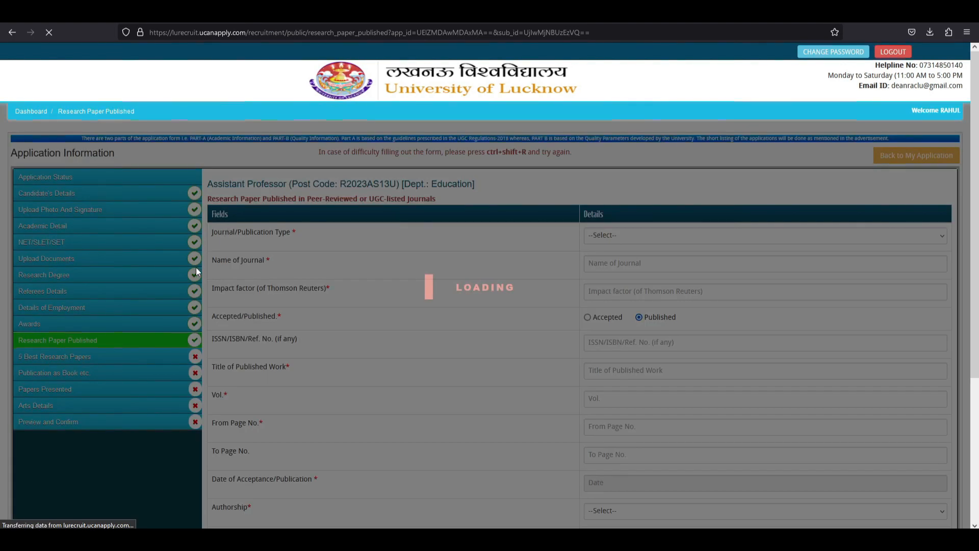
# Save the blank Research Paper Published form with Save / Add New at the bottom.
pyautogui.scroll(-2, 363, 299)
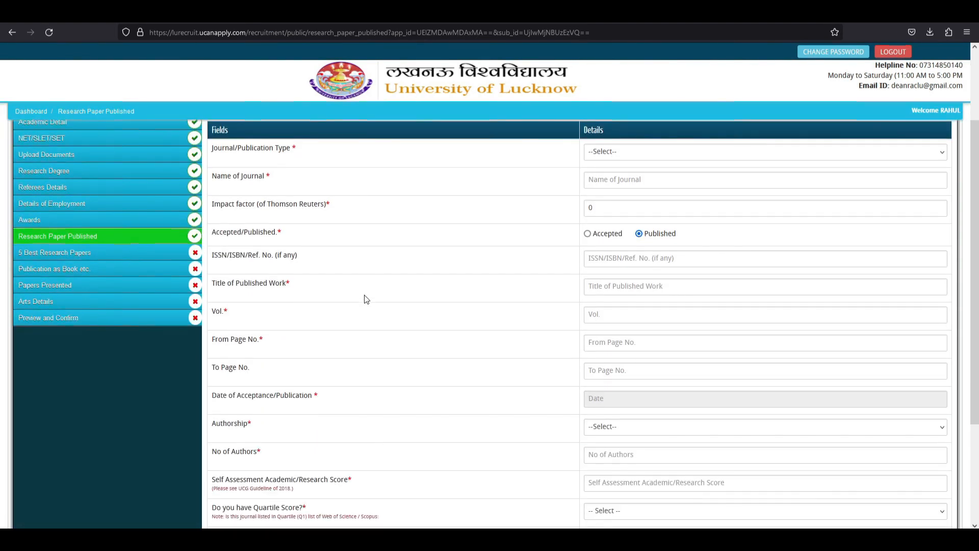
pyautogui.scroll(-3, 365, 299)
pyautogui.scroll(4, 365, 300)
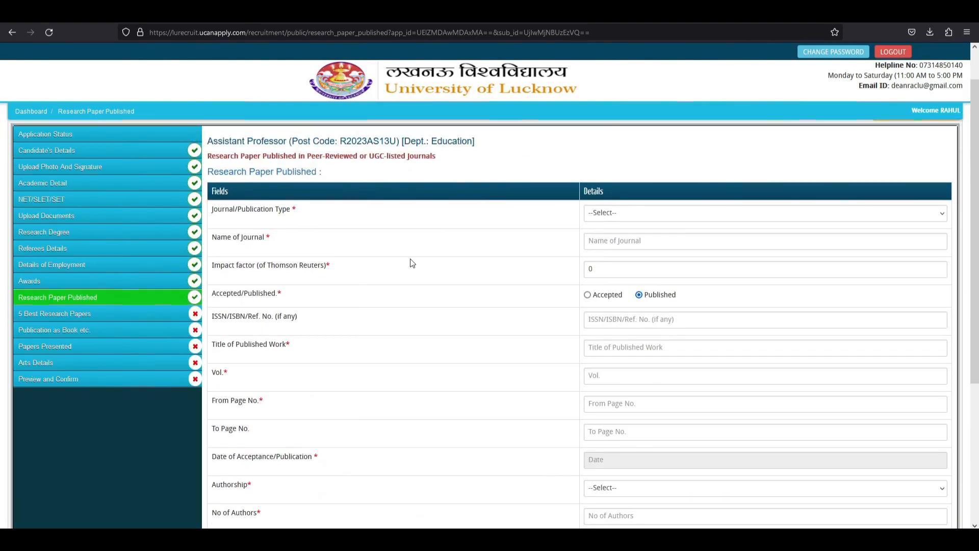
pyautogui.scroll(-2, 459, 263)
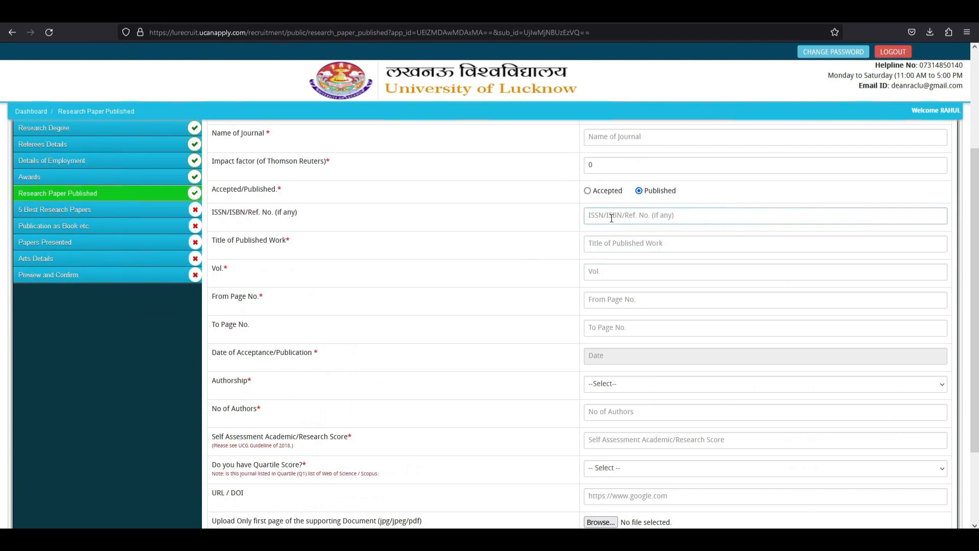
pyautogui.scroll(-1, 612, 227)
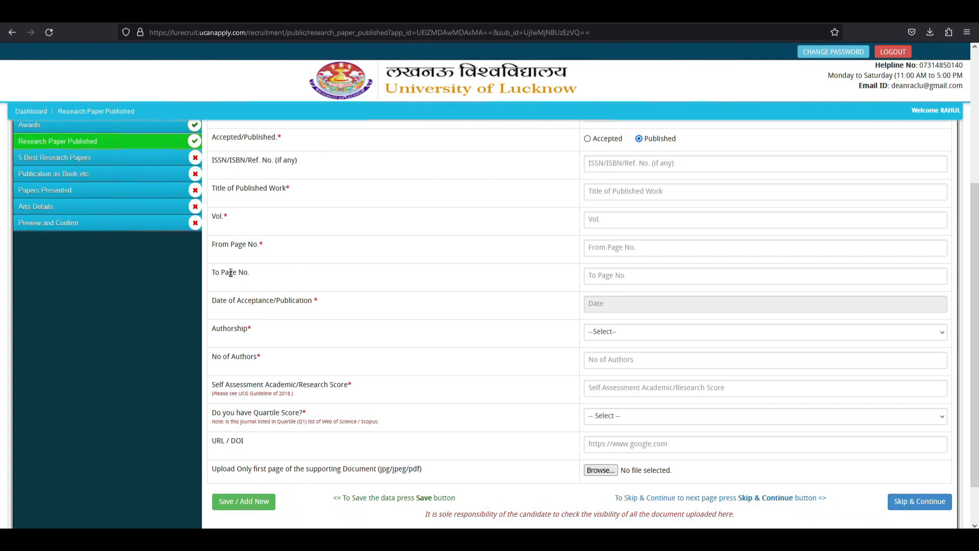
pyautogui.click(330, 276)
pyautogui.scroll(-1, 331, 275)
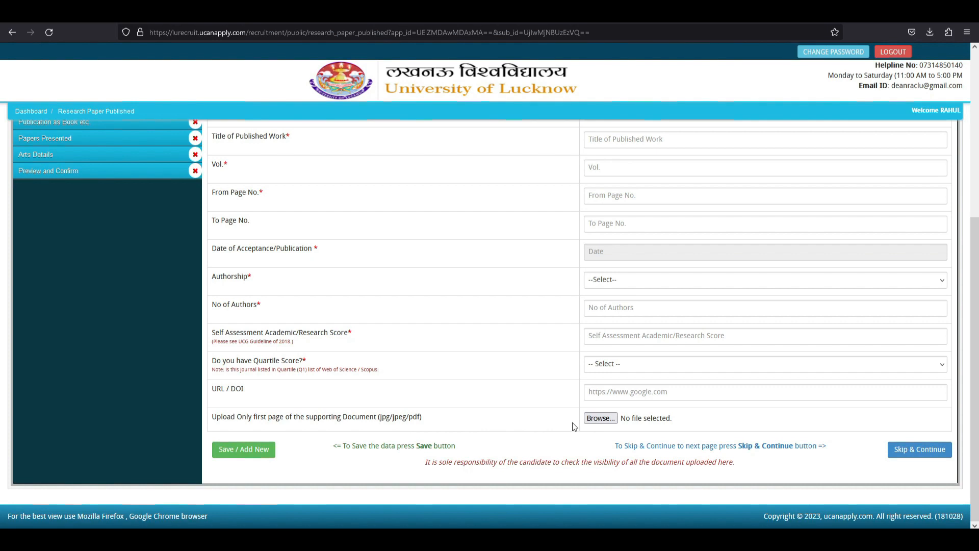
pyautogui.click(237, 452)
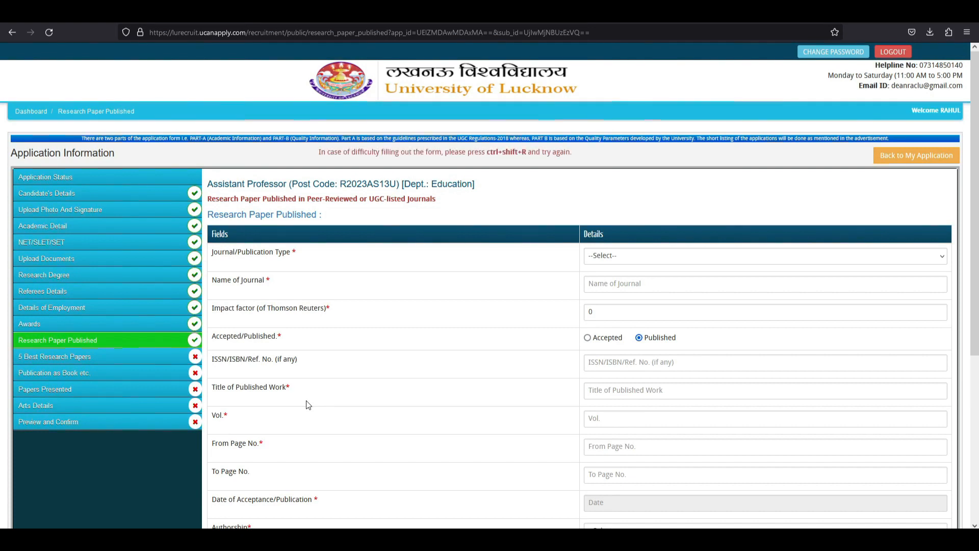
pyautogui.scroll(-5, 306, 401)
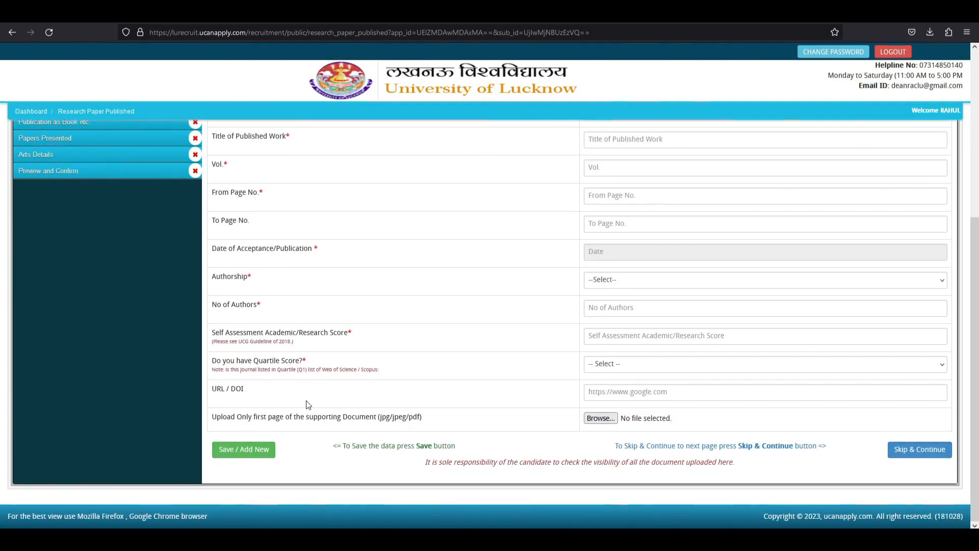
# Move on to the 5 Best Research Papers section and scroll through it.
pyautogui.click(902, 458)
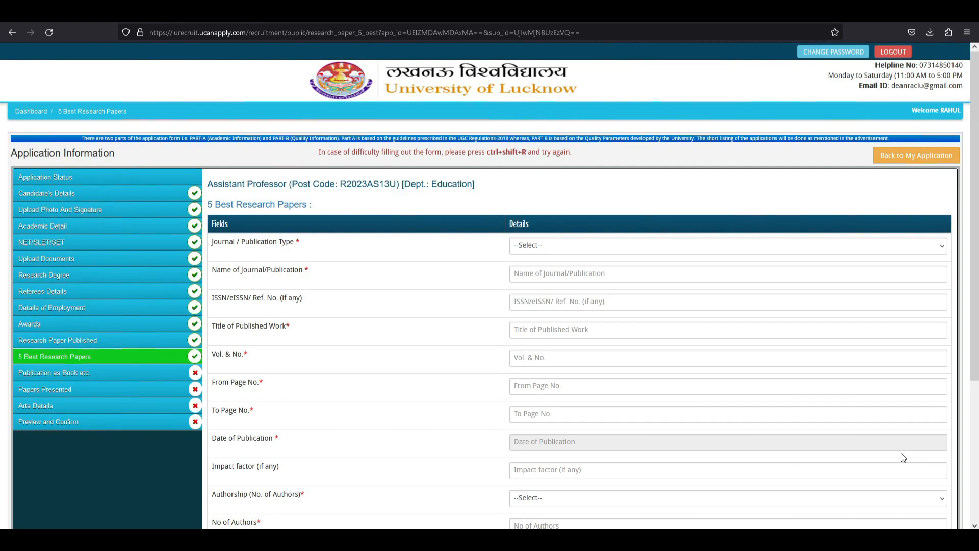
pyautogui.scroll(-2, 560, 312)
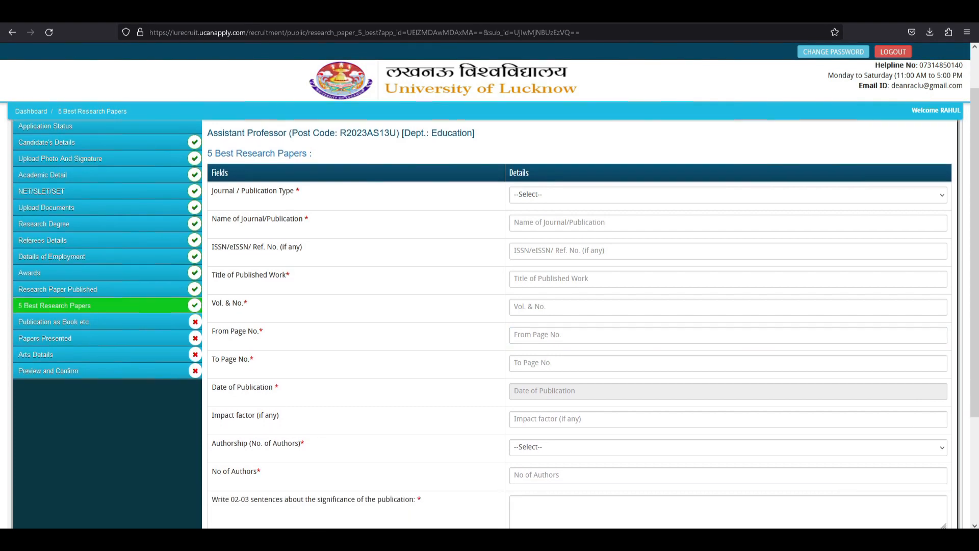
pyautogui.scroll(-3, 561, 311)
pyautogui.scroll(6, 561, 311)
pyautogui.scroll(-6, 560, 311)
pyautogui.scroll(2, 439, 310)
pyautogui.scroll(-2, 436, 312)
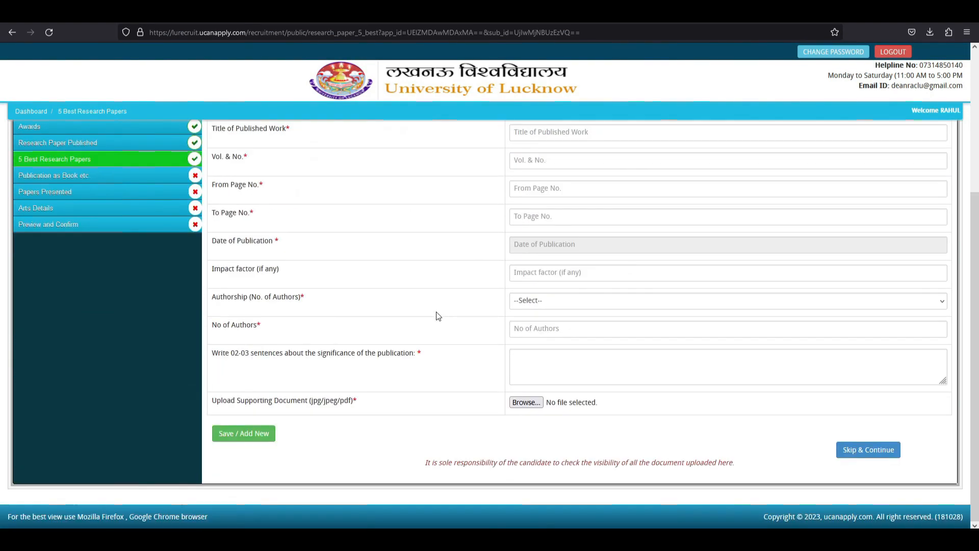
# Skip the blank Publication as Book etc. section, reaching the Papers Presented form.
pyautogui.click(870, 452)
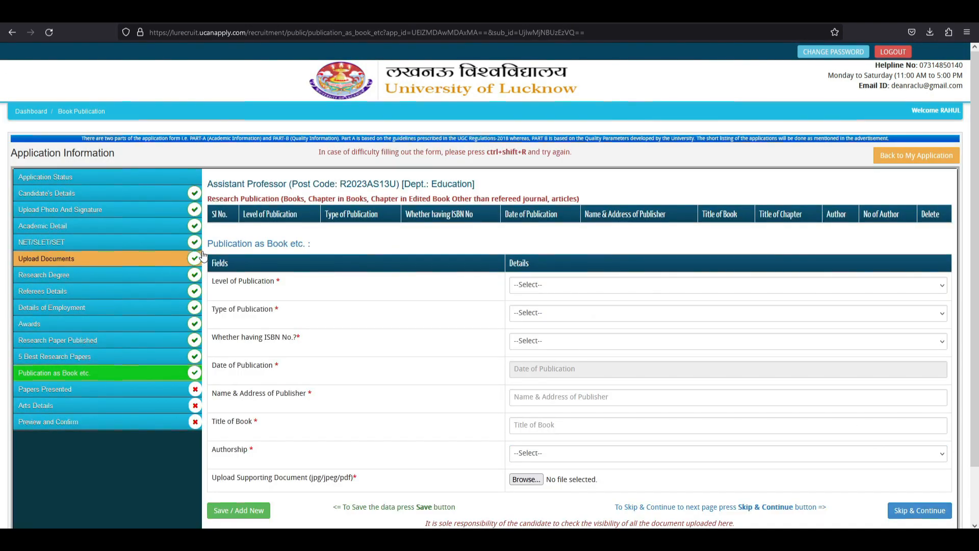
pyautogui.scroll(-2, 286, 376)
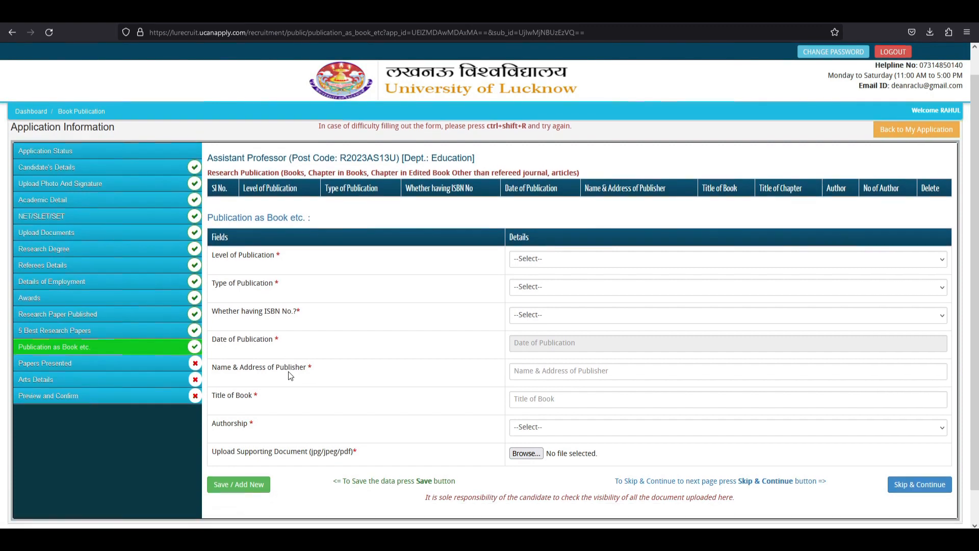
pyautogui.moveTo(248, 192); pyautogui.dragTo(313, 194)
pyautogui.click(326, 256)
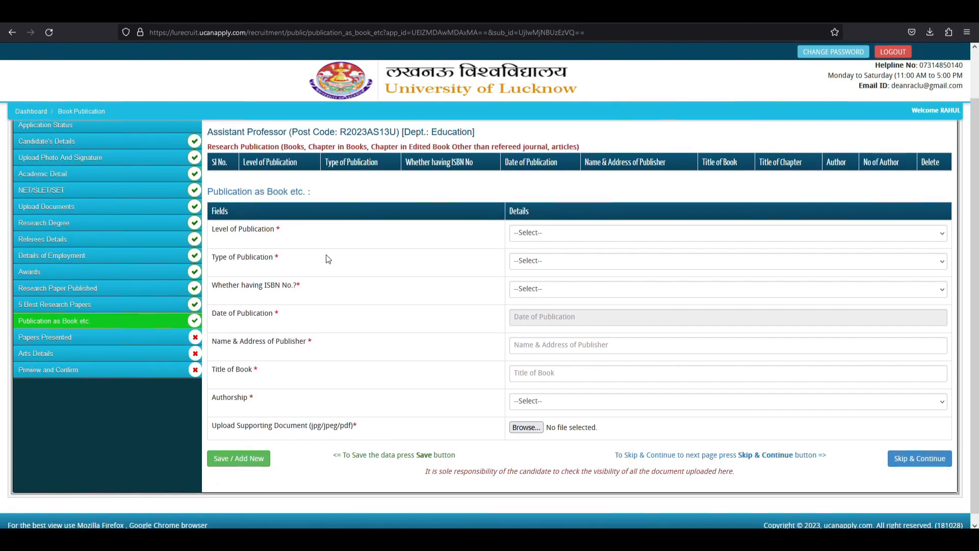
pyautogui.moveTo(230, 229); pyautogui.dragTo(423, 371)
pyautogui.click(423, 371)
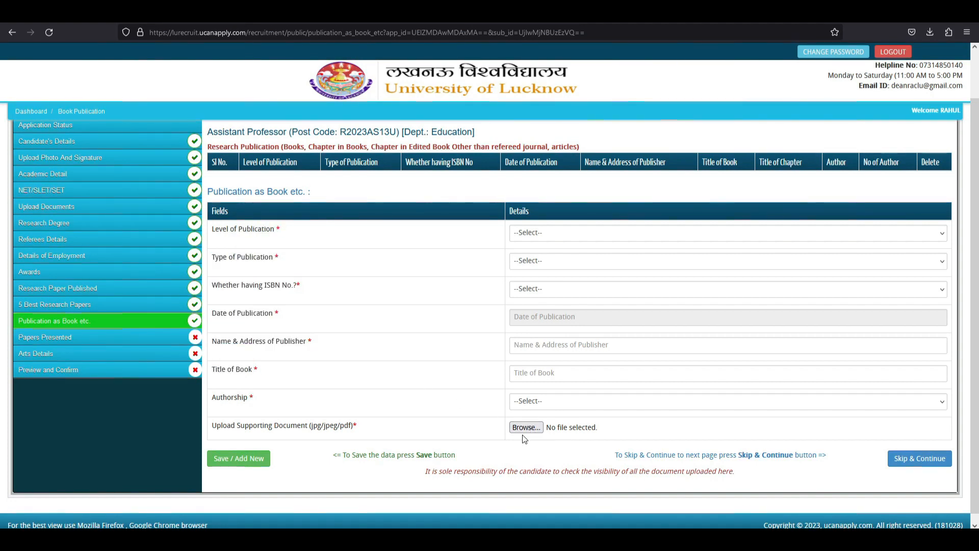
pyautogui.click(915, 466)
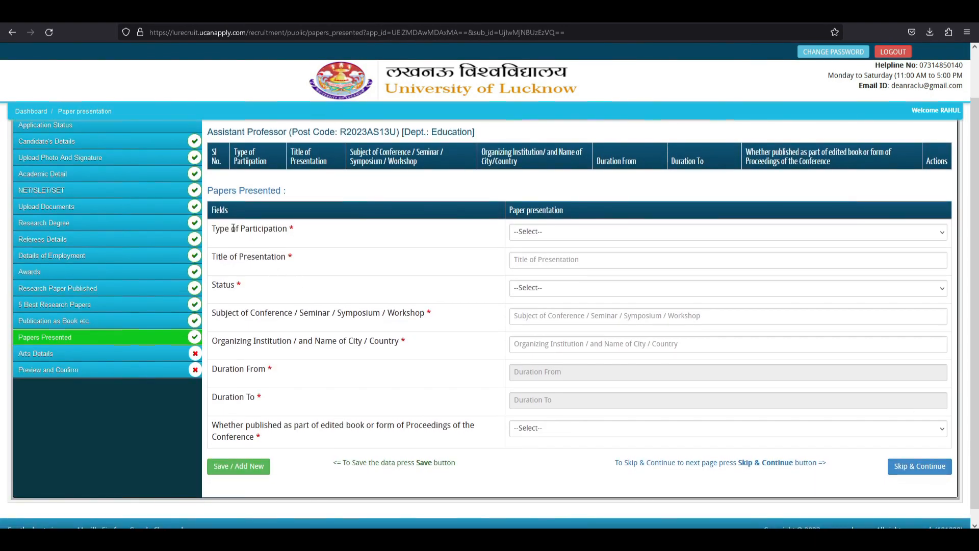
pyautogui.moveTo(233, 228); pyautogui.dragTo(619, 405)
pyautogui.click(374, 302)
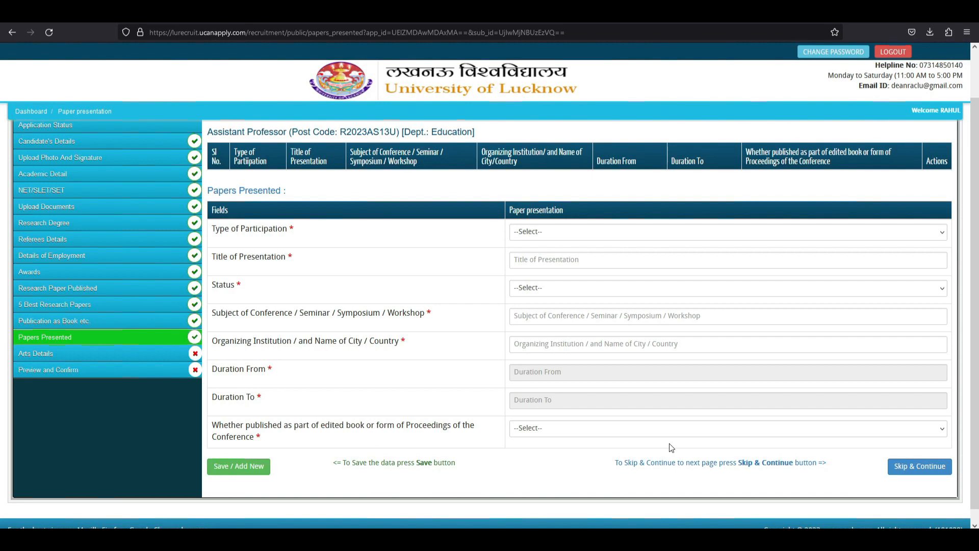
# Move to Arts Details and check Name of Events, category and Nature of Presentation, leaving them blank.
pyautogui.click(911, 472)
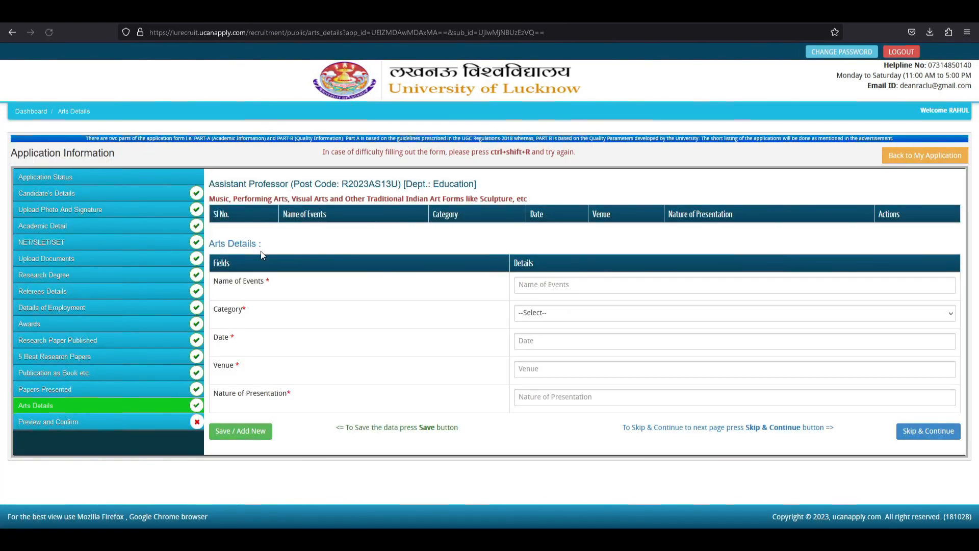
pyautogui.moveTo(220, 244); pyautogui.dragTo(271, 244)
pyautogui.click(312, 264)
pyautogui.click(538, 283)
pyautogui.click(550, 313)
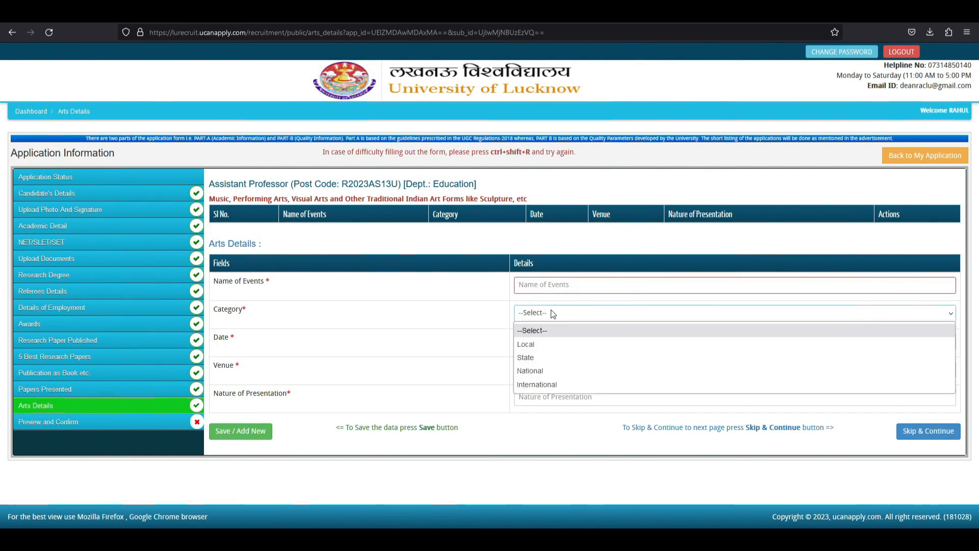
pyautogui.click(438, 322)
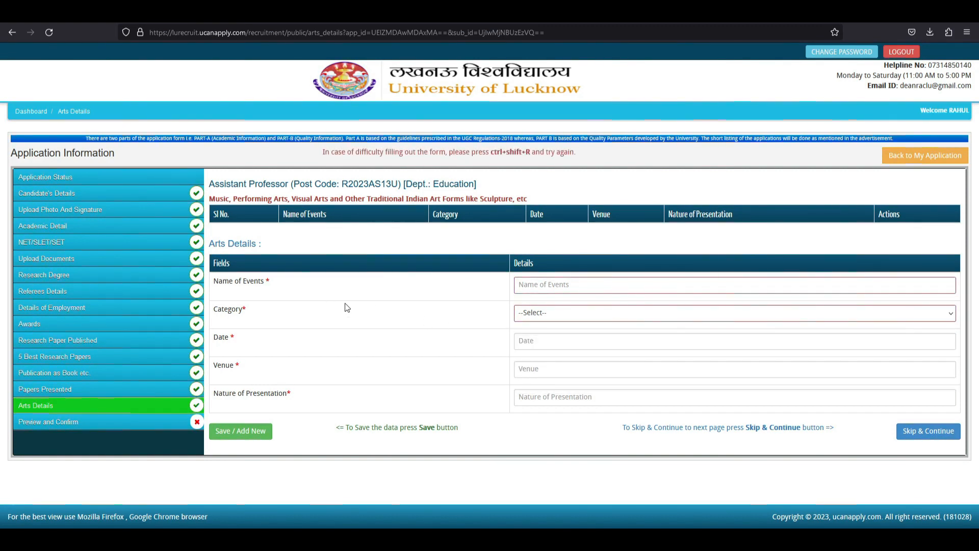
pyautogui.moveTo(229, 395); pyautogui.dragTo(301, 397)
pyautogui.click(575, 397)
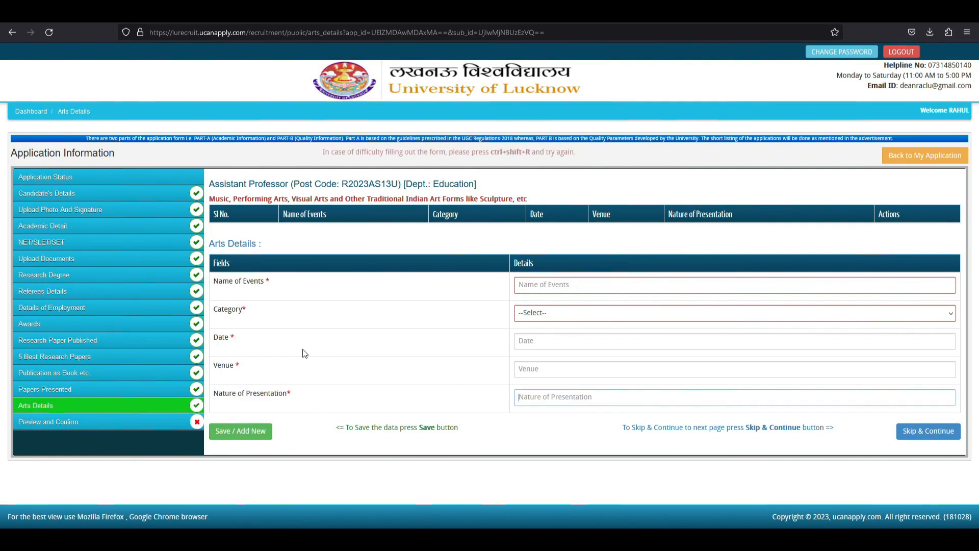
# Leave Arts Details empty and skip on to the Preview and Confirm page.
pyautogui.moveTo(238, 366); pyautogui.dragTo(226, 365)
pyautogui.moveTo(229, 309); pyautogui.dragTo(256, 312)
pyautogui.moveTo(239, 281); pyautogui.dragTo(283, 291)
pyautogui.click(283, 292)
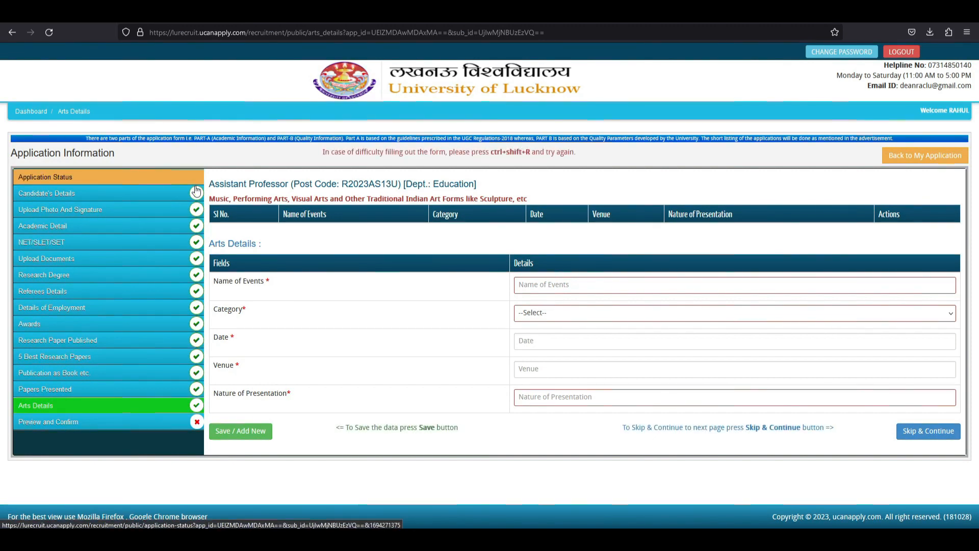
pyautogui.moveTo(208, 199); pyautogui.dragTo(528, 199)
pyautogui.click(442, 242)
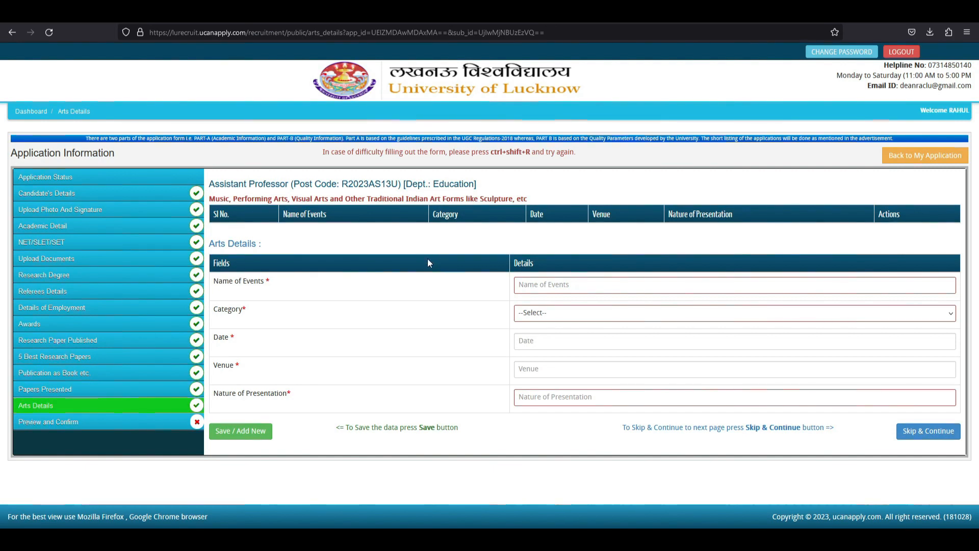
pyautogui.click(928, 431)
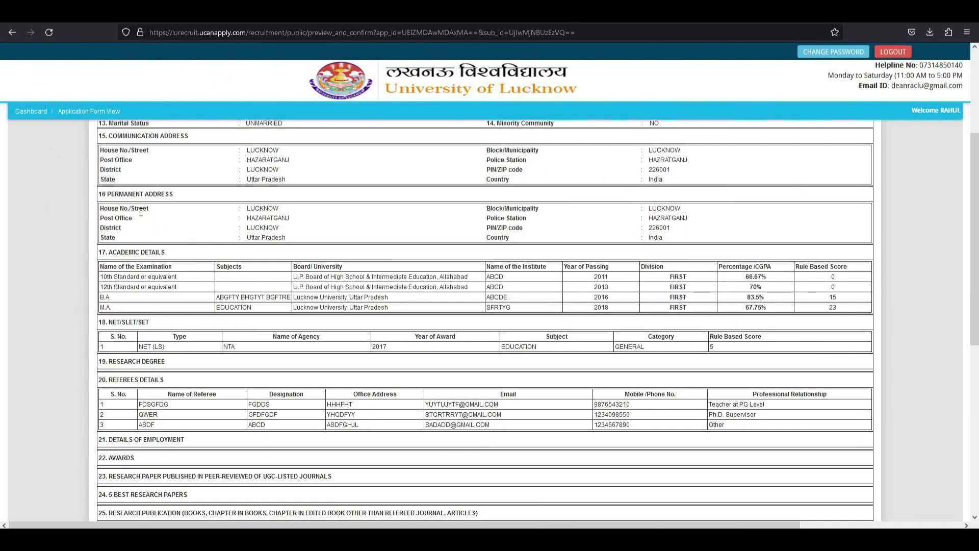
# Scroll the R2023AS13U Application Form preview down to conduct questions 28–31 and the DECLARATION.
pyautogui.moveTo(974, 231); pyautogui.dragTo(976, 395)
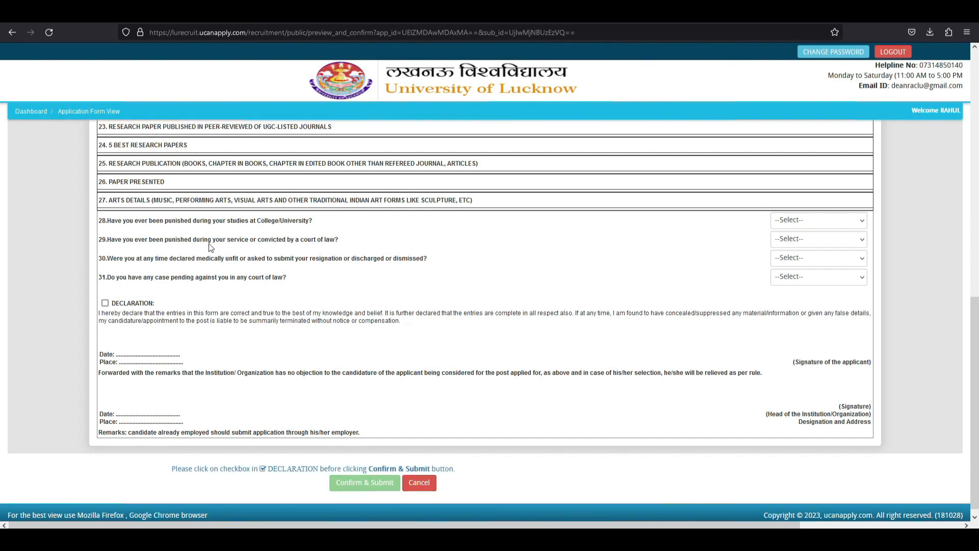
pyautogui.moveTo(123, 221); pyautogui.dragTo(304, 221)
# Answer NO to conduct questions 28 and 29.
pyautogui.click(224, 221)
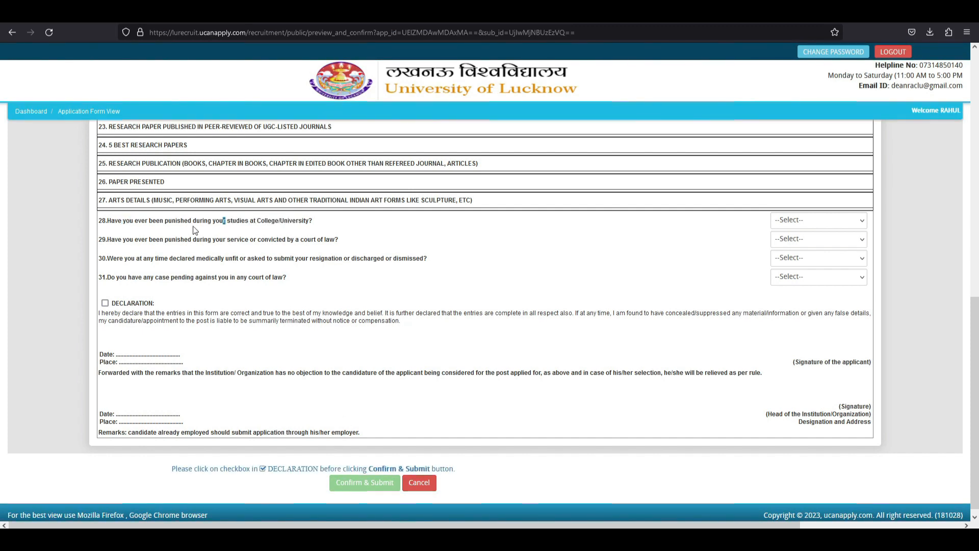
pyautogui.moveTo(129, 221); pyautogui.dragTo(313, 220)
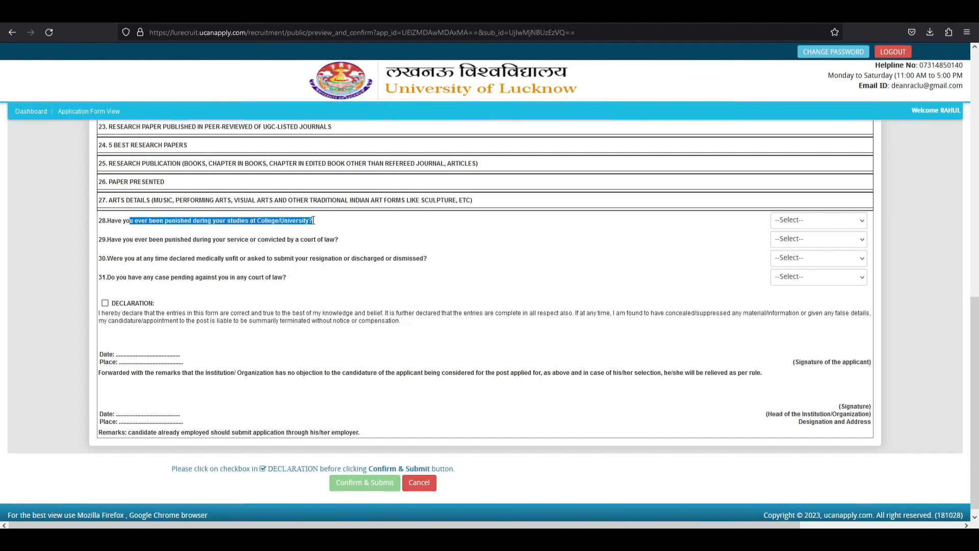
pyautogui.click(313, 221)
pyautogui.click(785, 225)
pyautogui.click(792, 265)
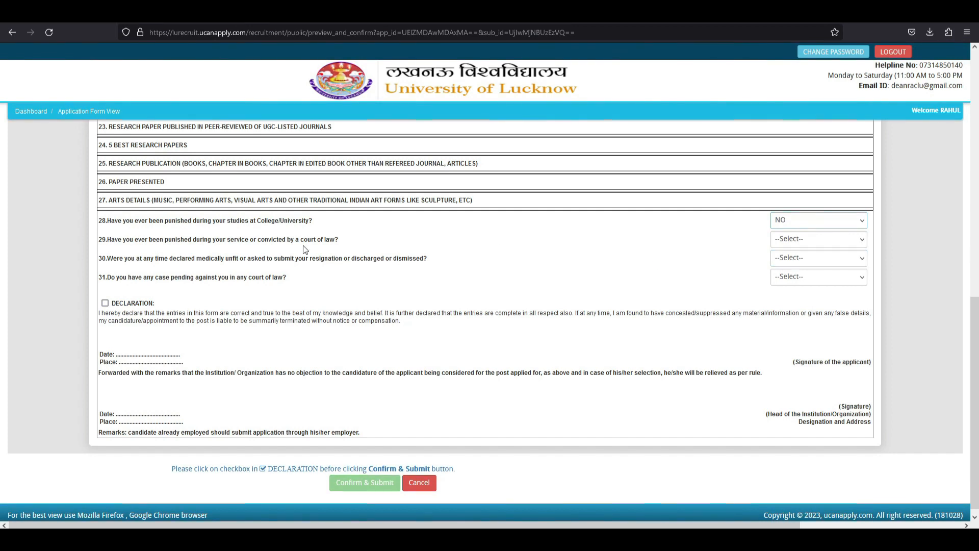
pyautogui.moveTo(119, 240); pyautogui.dragTo(336, 241)
pyautogui.click(335, 240)
pyautogui.click(788, 239)
pyautogui.click(791, 284)
# Answer NO to questions 30 and 31, tick the DECLARATION, and Confirm & Submit.
pyautogui.moveTo(142, 261); pyautogui.dragTo(466, 266)
pyautogui.click(466, 266)
pyautogui.click(780, 261)
pyautogui.click(795, 305)
pyautogui.click(800, 278)
pyautogui.click(793, 320)
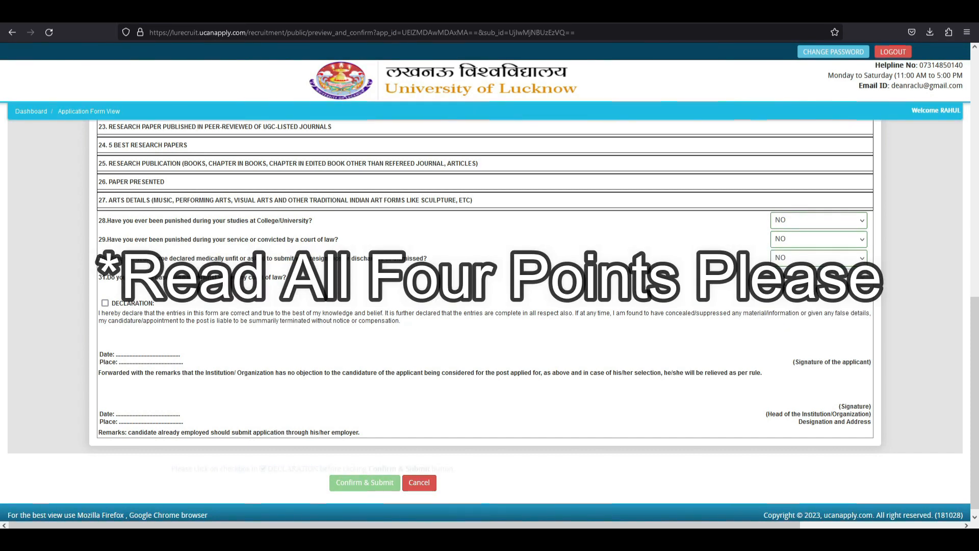
pyautogui.click(105, 304)
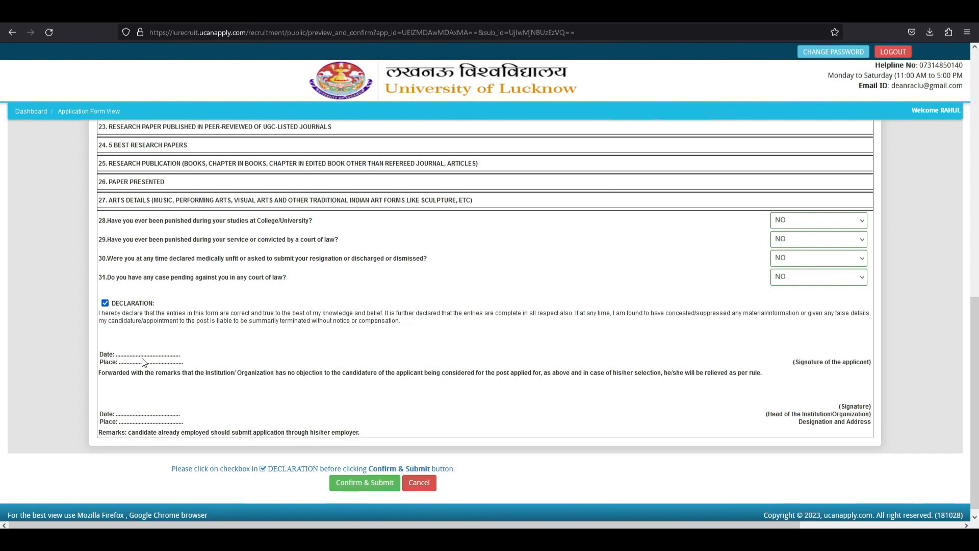
pyautogui.click(365, 483)
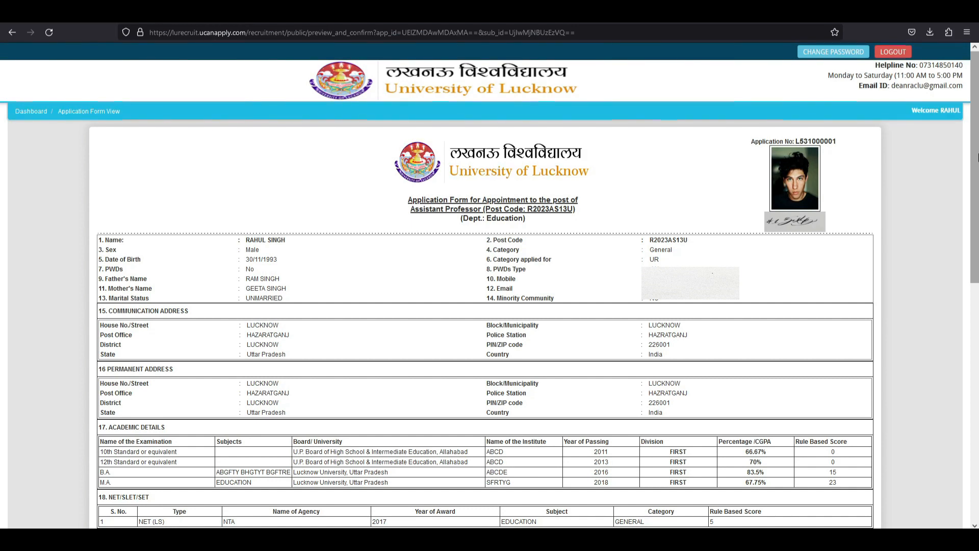
# Scroll to the bottom of the submitted form and Proceed To Payment for the Rs 1500 fee.
pyautogui.moveTo(975, 146); pyautogui.dragTo(975, 388)
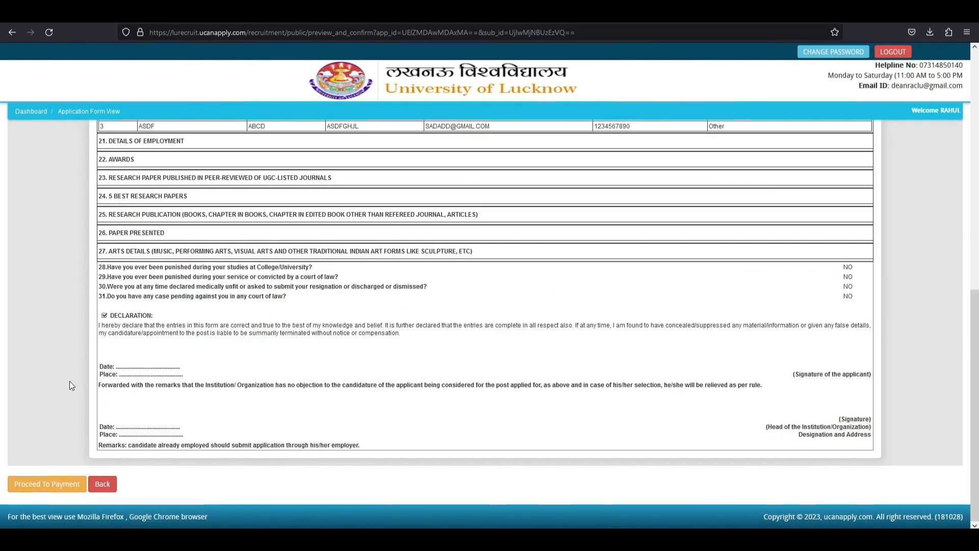
pyautogui.click(40, 485)
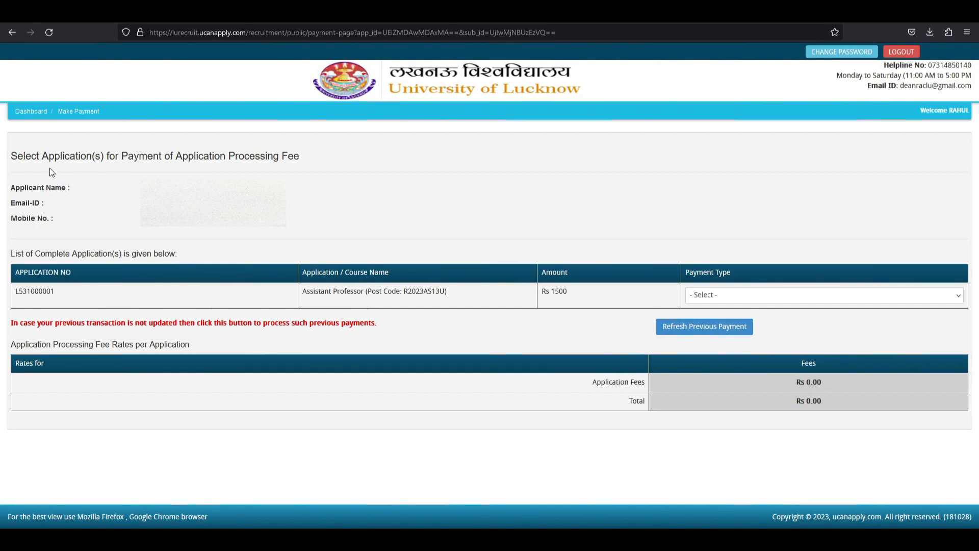
# Set the Payment Type to ONLINE.
pyautogui.moveTo(17, 156); pyautogui.dragTo(298, 154)
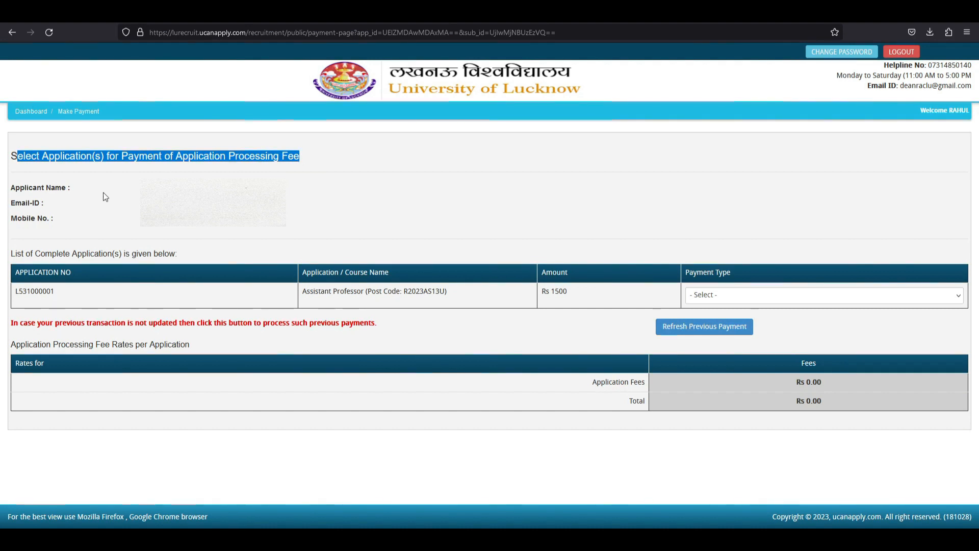
pyautogui.click(204, 188)
pyautogui.moveTo(204, 203); pyautogui.dragTo(163, 218)
pyautogui.click(152, 247)
pyautogui.moveTo(12, 295); pyautogui.dragTo(572, 292)
pyautogui.click(558, 294)
pyautogui.click(576, 292)
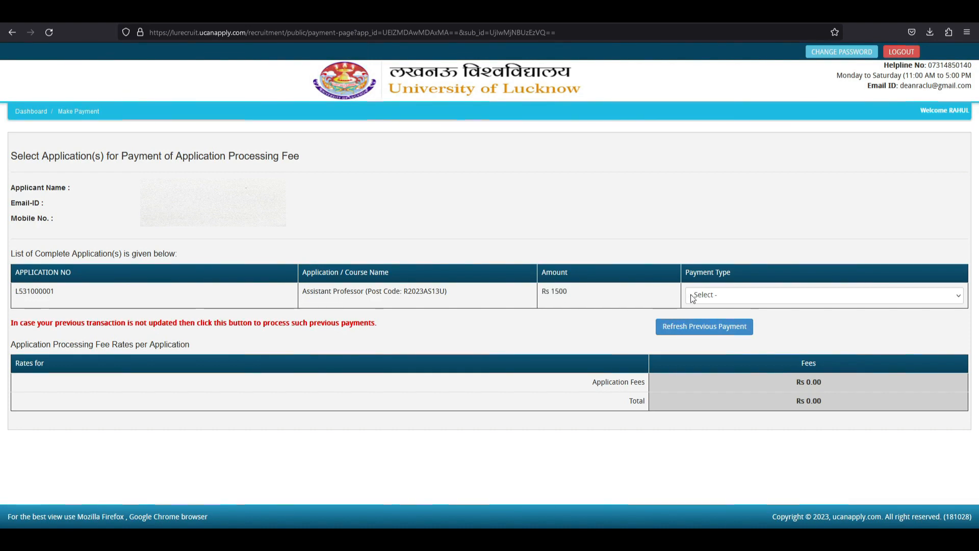
pyautogui.click(714, 295)
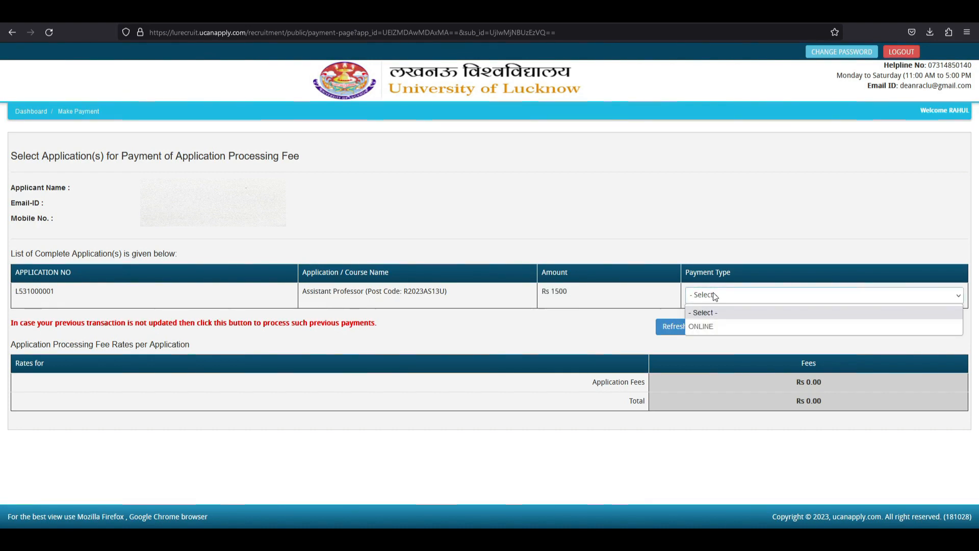
pyautogui.click(714, 327)
# Try Credit Card and Debit Card, then select NEFT (Net Banking on SBI), totalling Rs.1538.46.
pyautogui.click(14, 325)
pyautogui.click(63, 327)
pyautogui.click(115, 326)
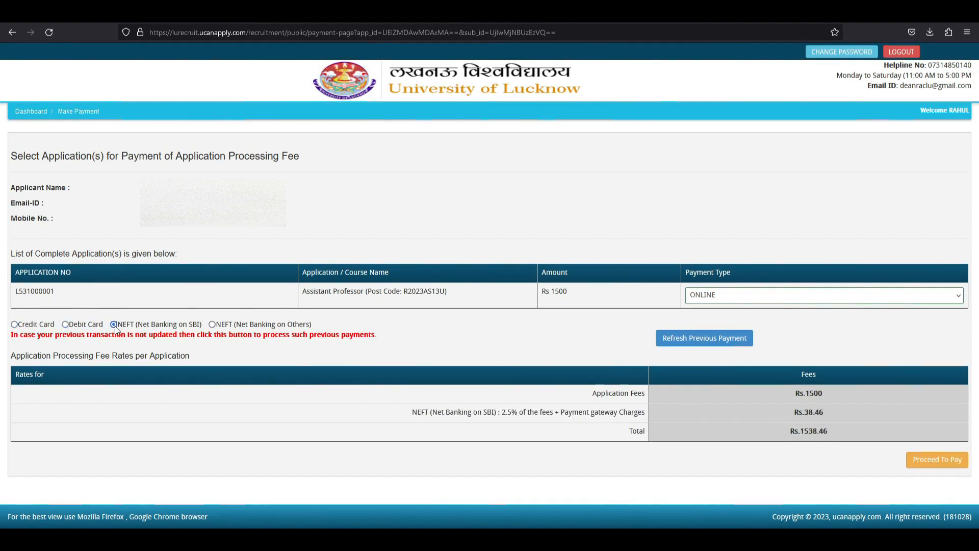
# Cycle through NEFT other banks, NEFT SBI, Credit Card and Debit Card, finally keeping Debit Card.
pyautogui.click(212, 326)
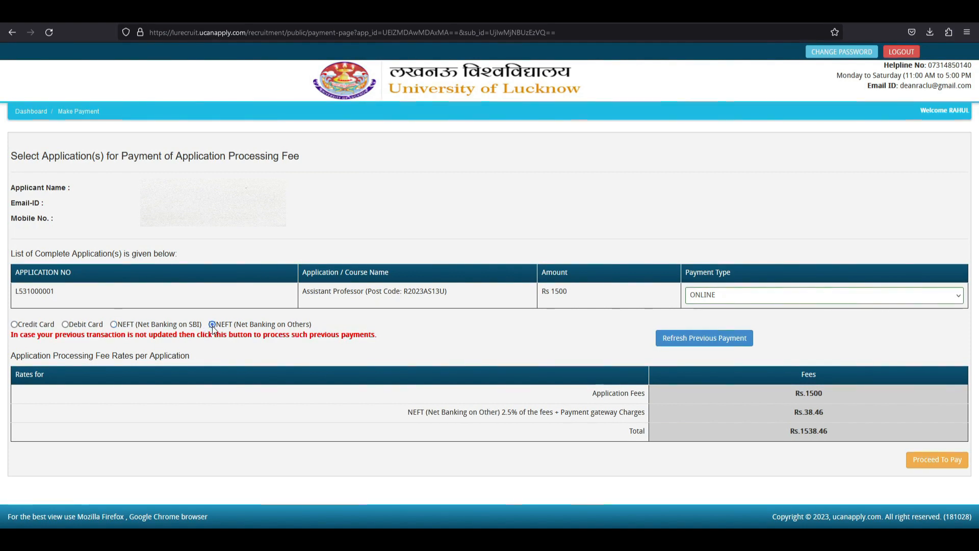
pyautogui.click(115, 325)
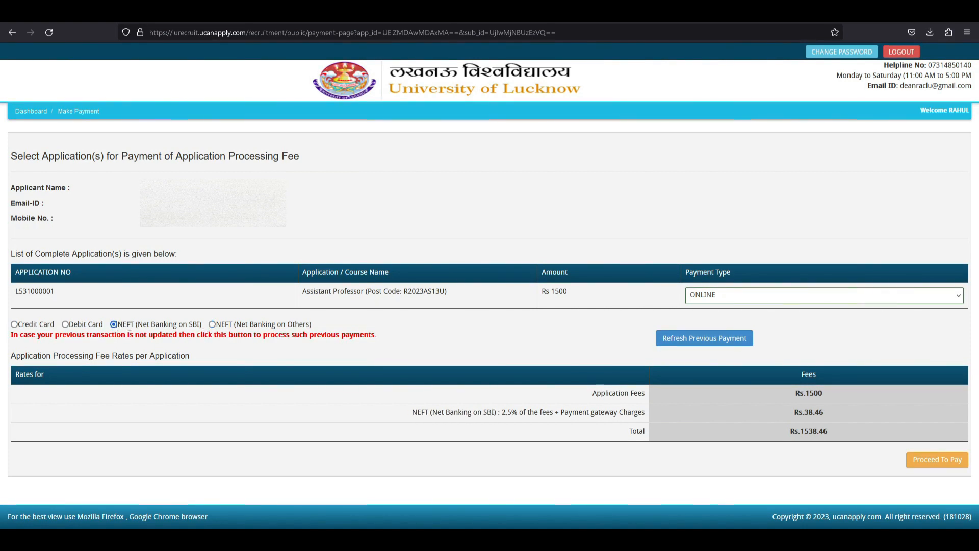
pyautogui.moveTo(138, 325); pyautogui.dragTo(198, 326)
pyautogui.click(198, 326)
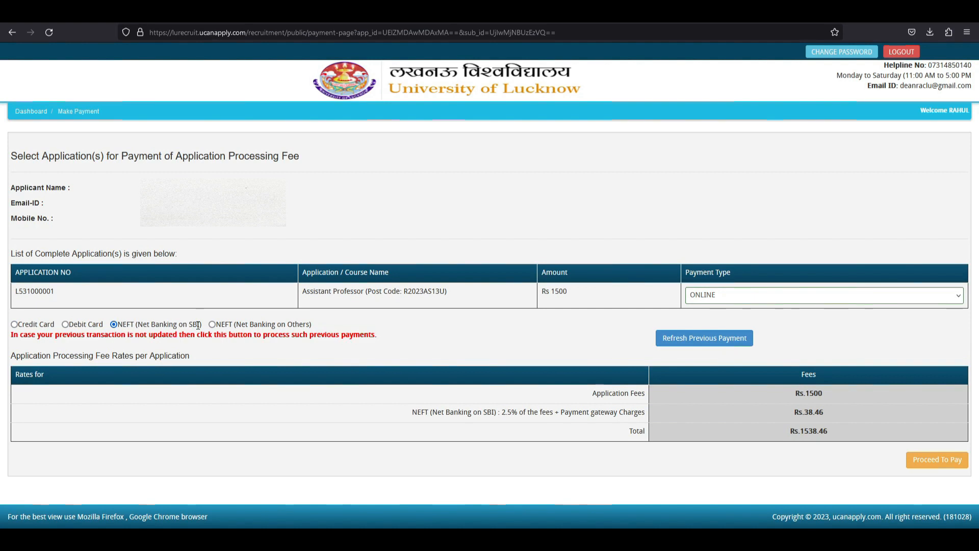
pyautogui.click(65, 325)
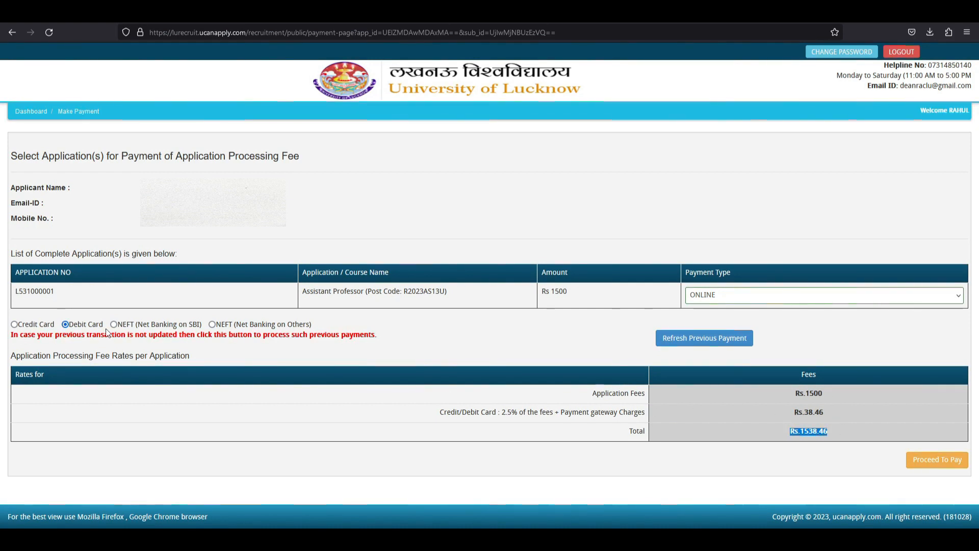
pyautogui.click(14, 324)
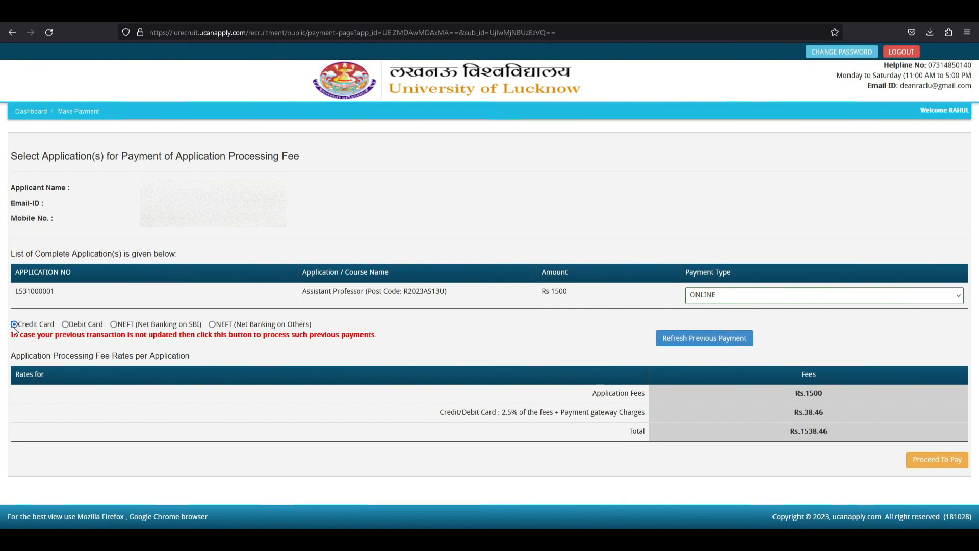
pyautogui.click(114, 325)
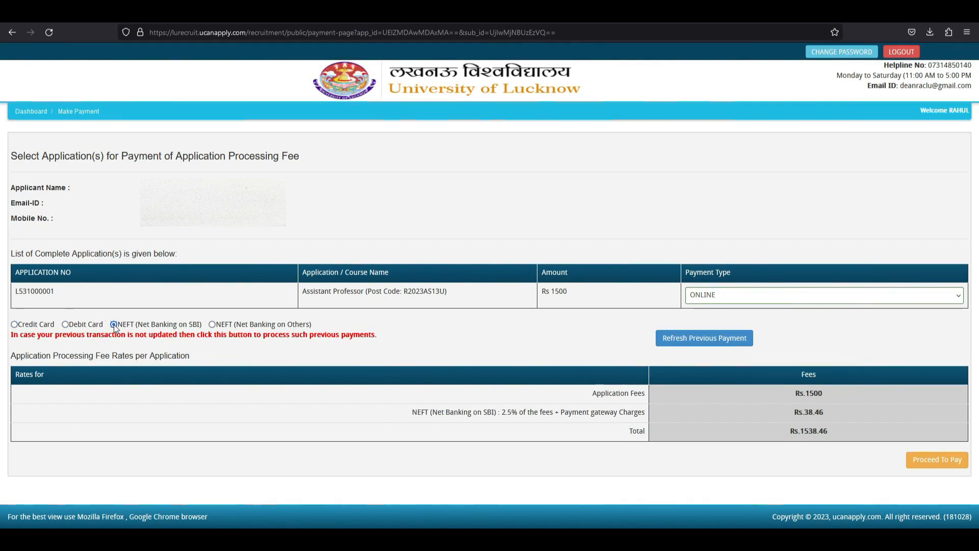
pyautogui.click(213, 325)
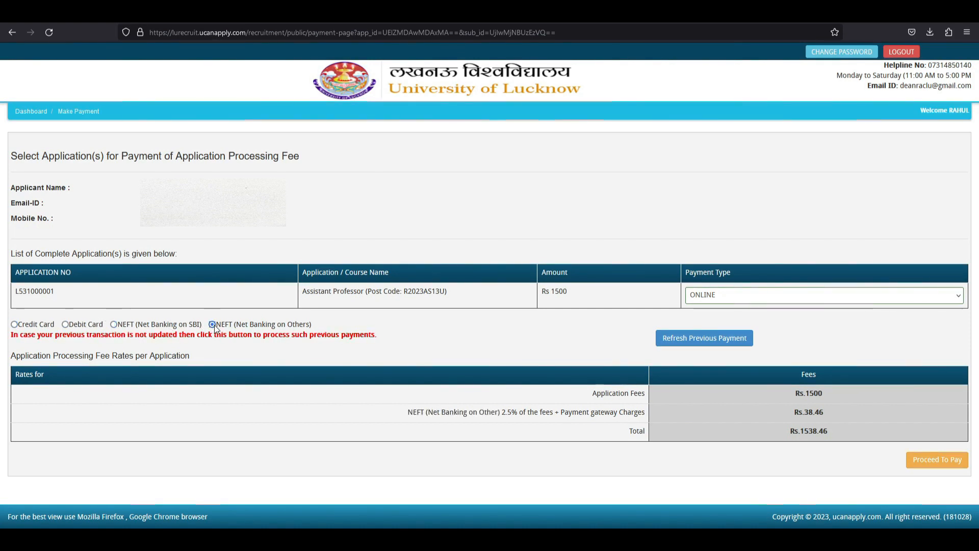
pyautogui.moveTo(416, 412); pyautogui.dragTo(545, 414)
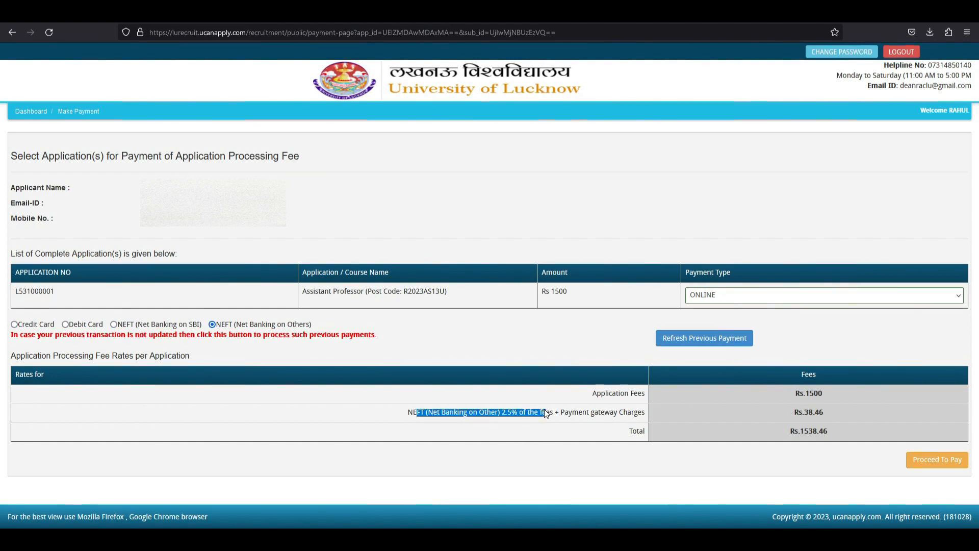
pyautogui.click(513, 403)
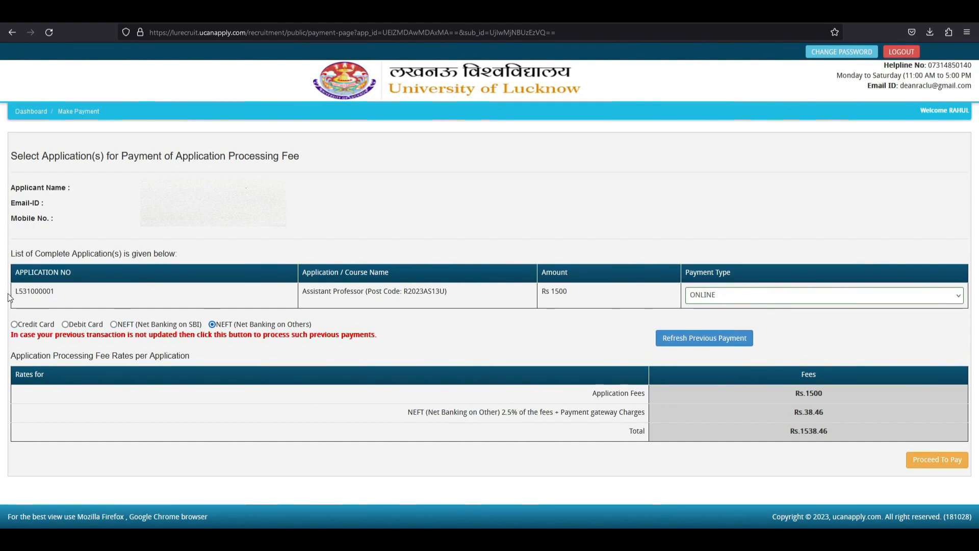
pyautogui.click(68, 325)
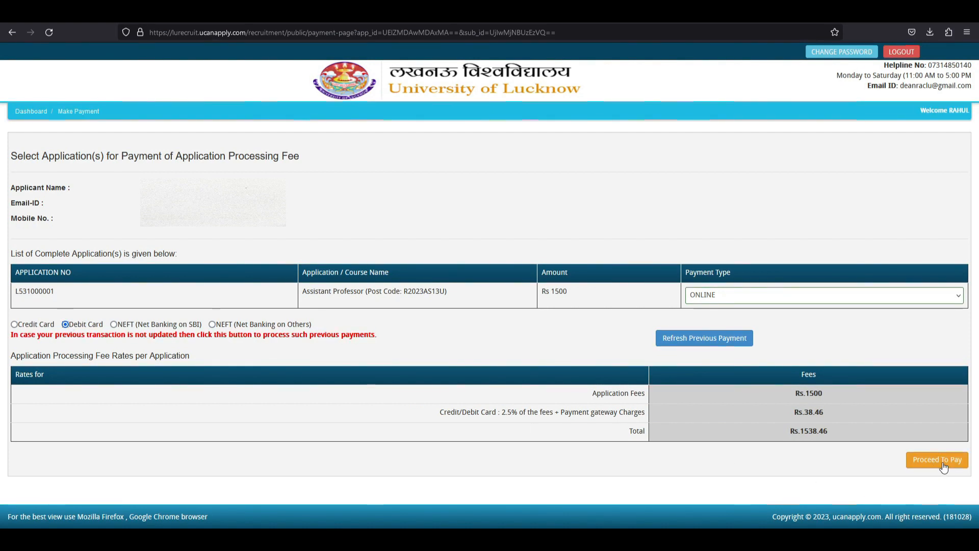